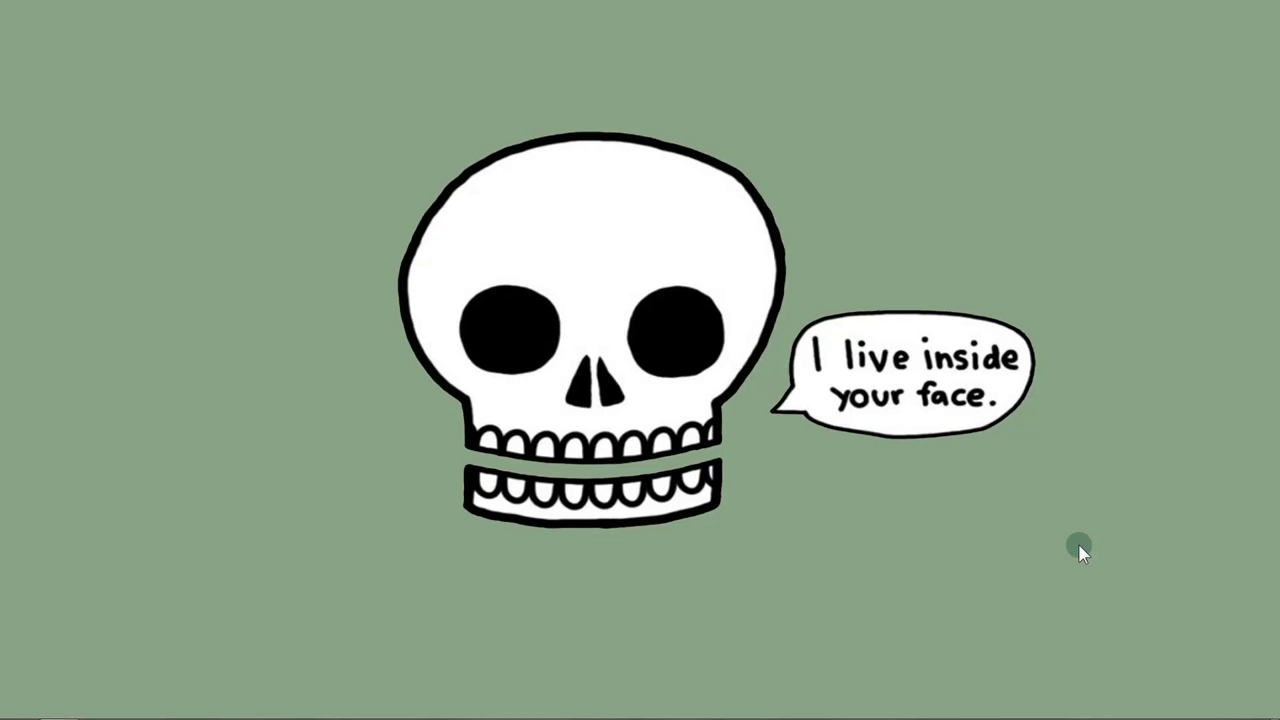
# Review the portrait photo, brush set and watercolor texture files in the Watercolor folder
pyautogui.click(58, 708)
pyautogui.click(371, 177)
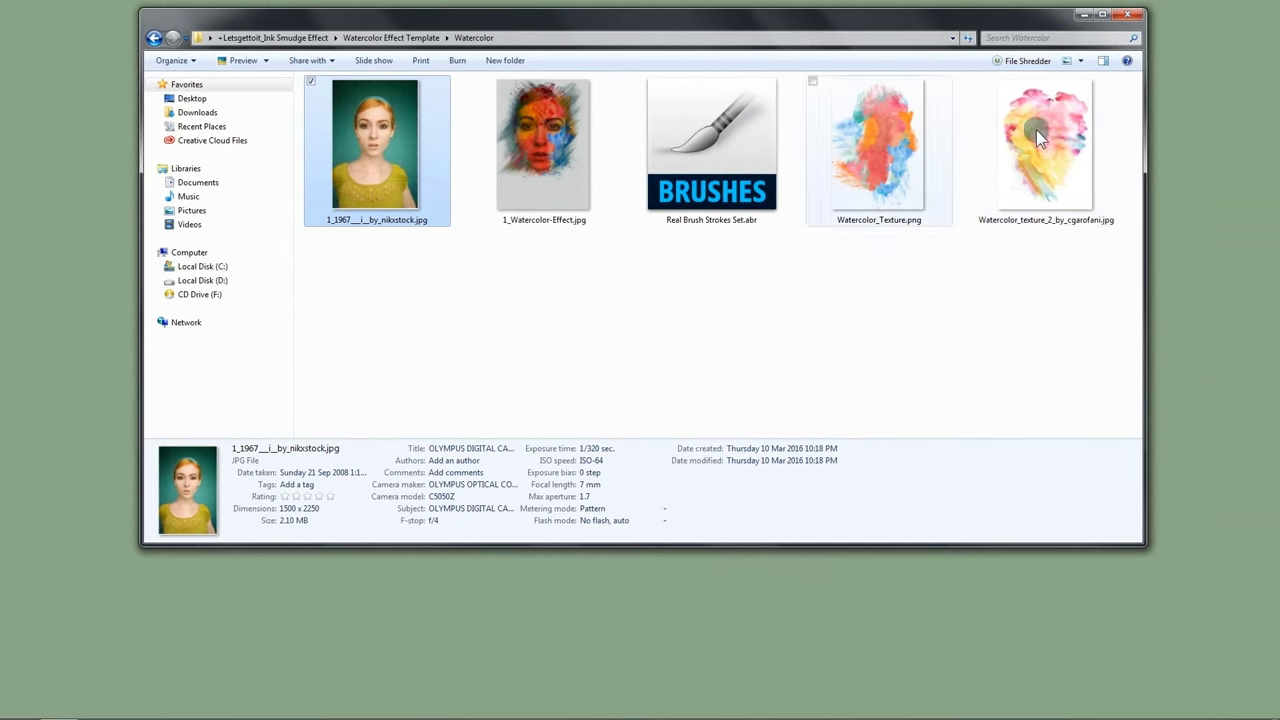
pyautogui.click(1090, 17)
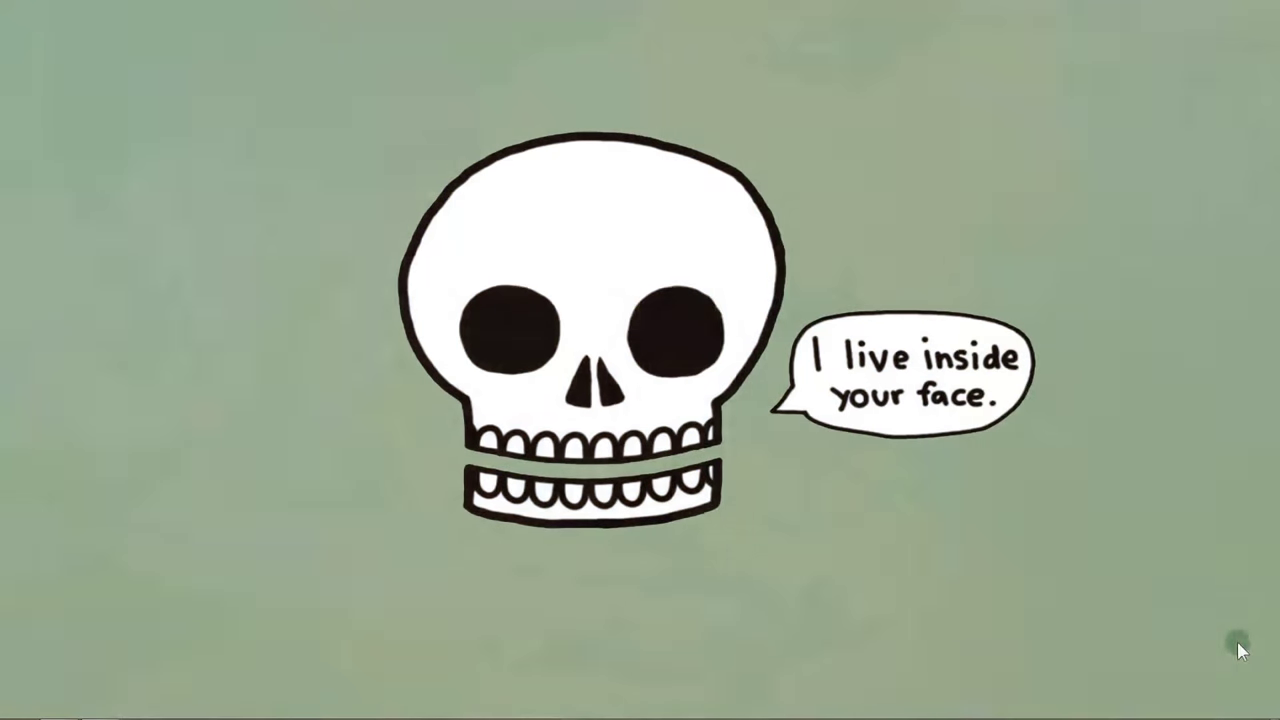
# Switch to Photoshop and create a new document with the International Paper preset at A4 size
pyautogui.click(112, 707)
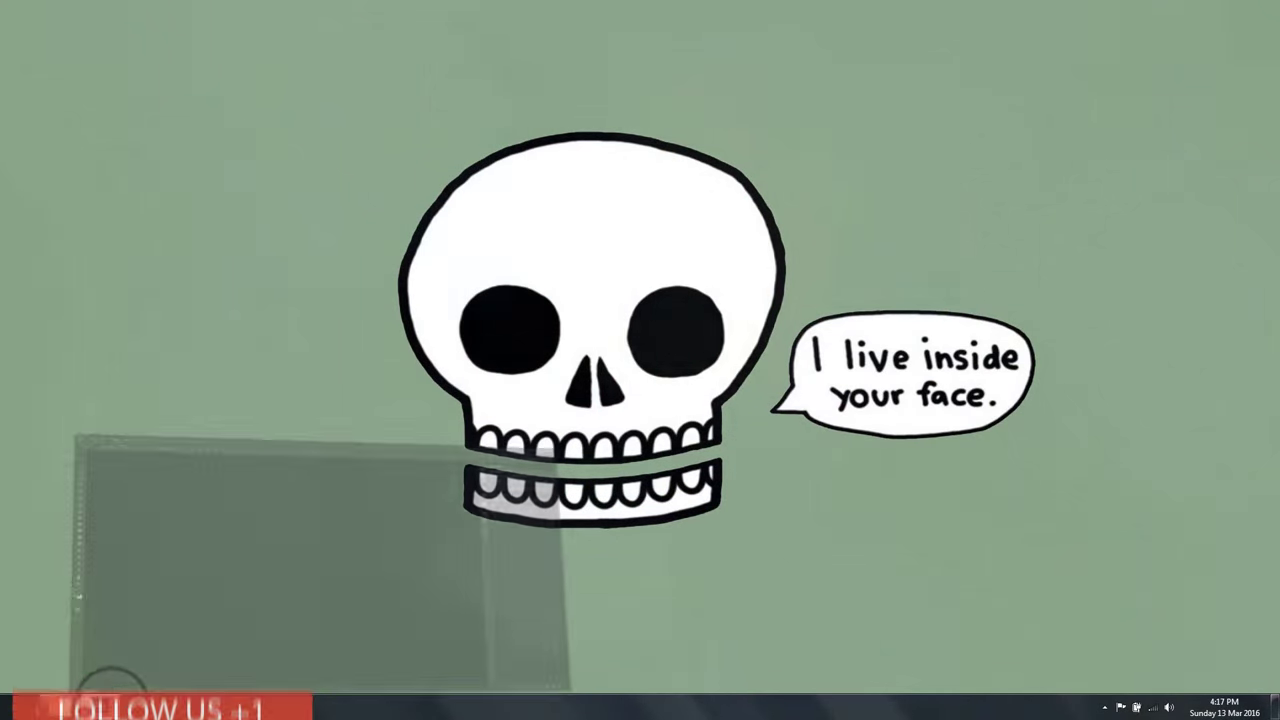
pyautogui.click(114, 18)
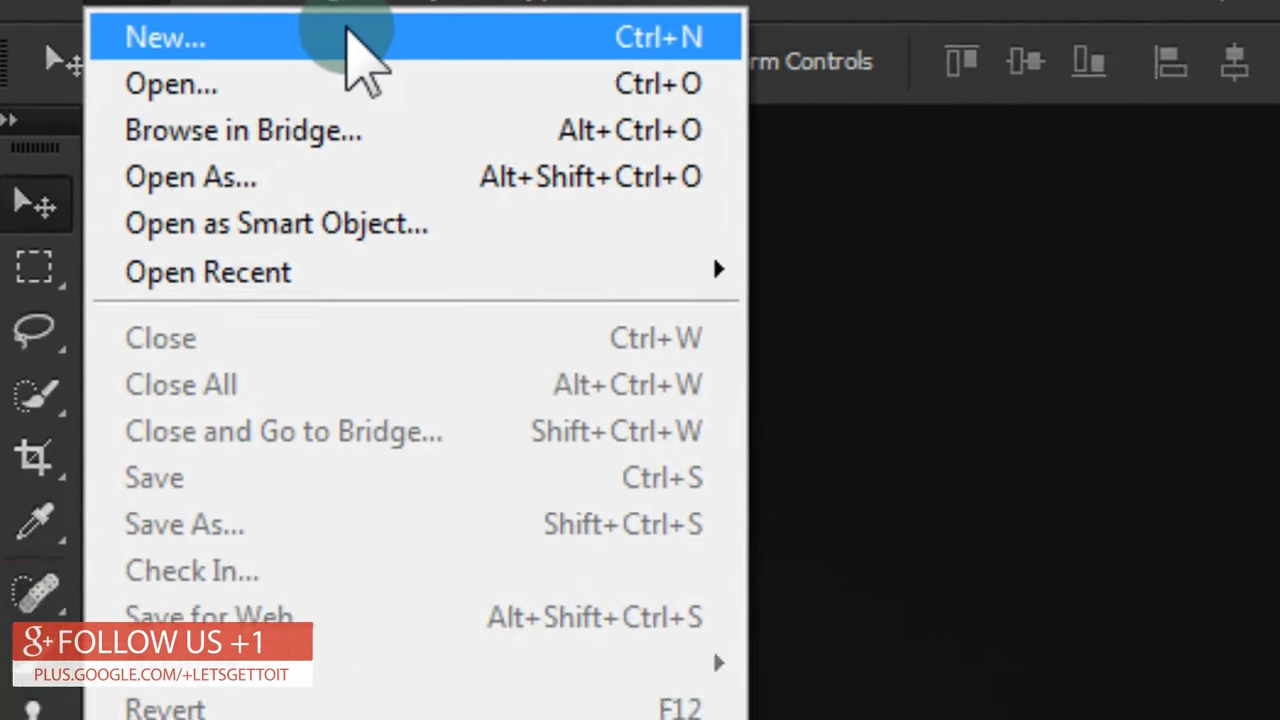
pyautogui.click(480, 100)
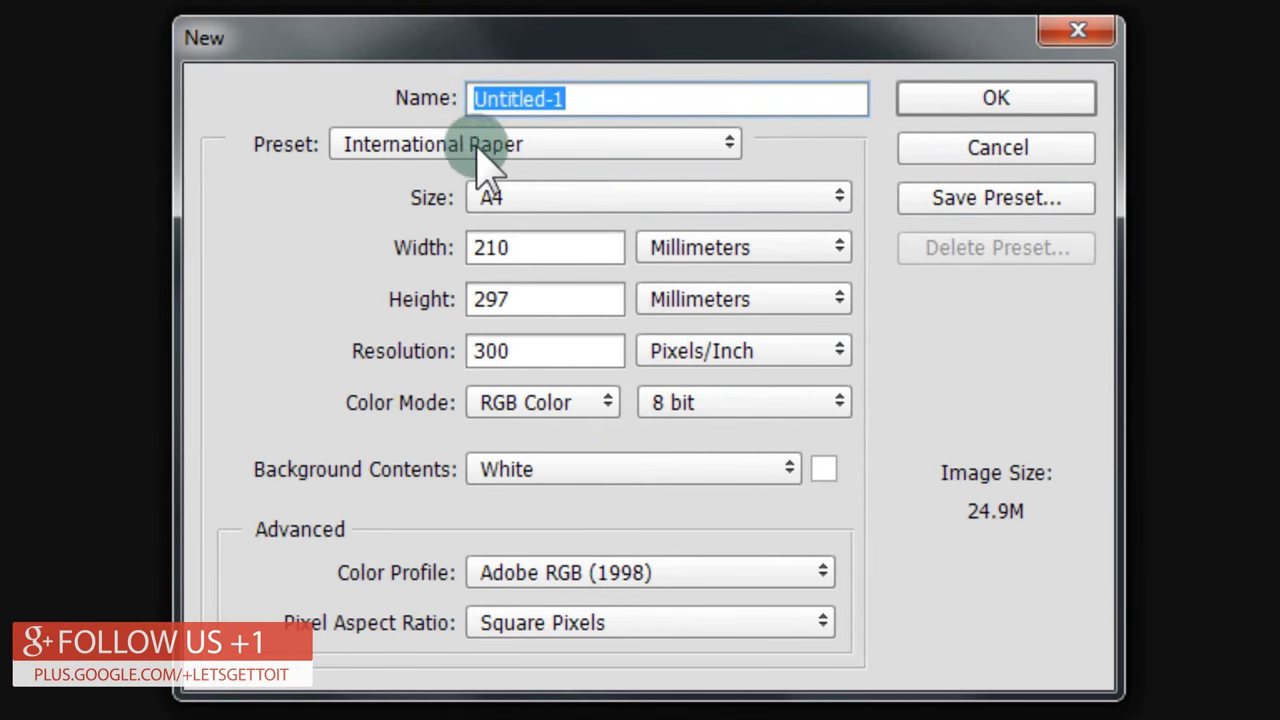
pyautogui.click(430, 144)
pyautogui.click(426, 370)
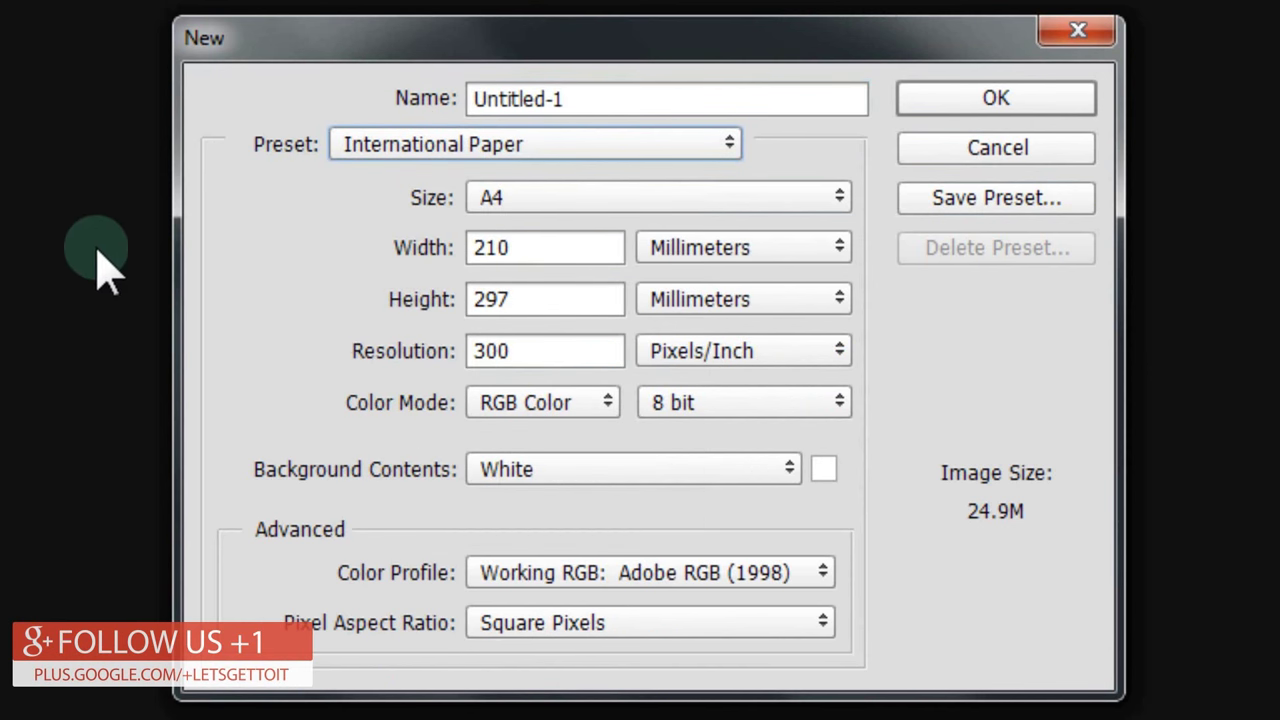
pyautogui.click(615, 200)
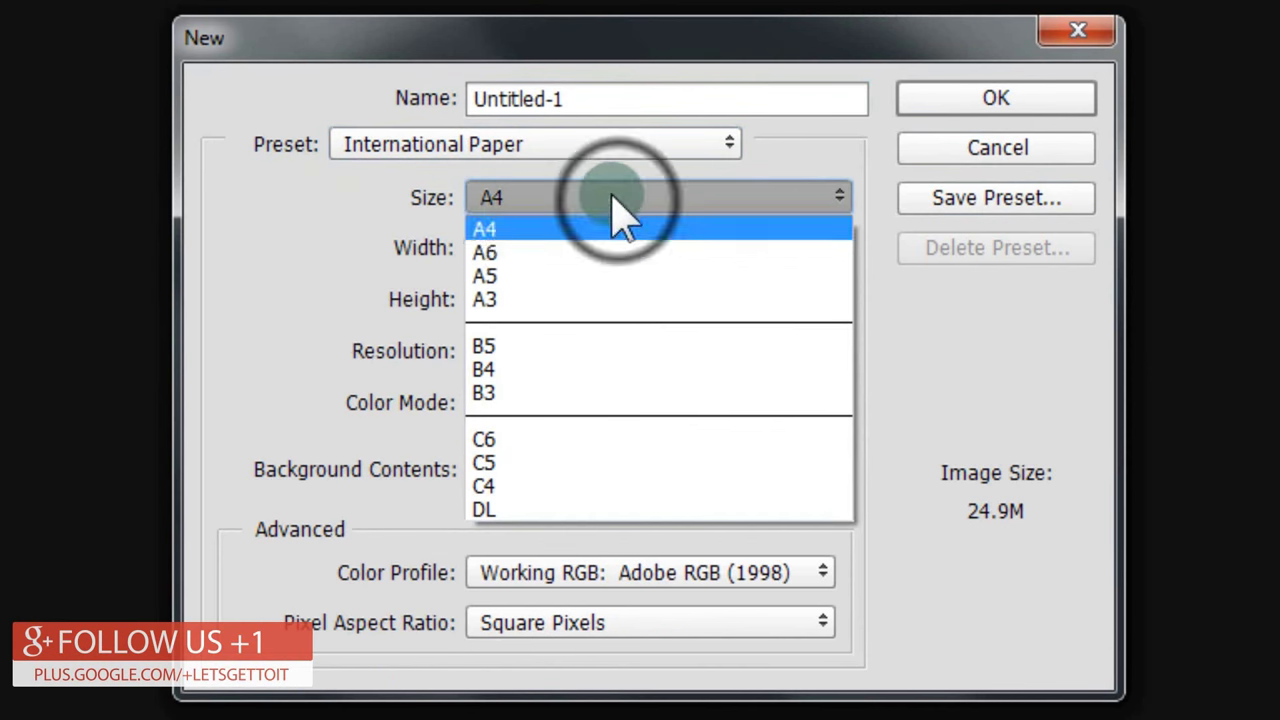
pyautogui.click(530, 229)
pyautogui.click(1073, 100)
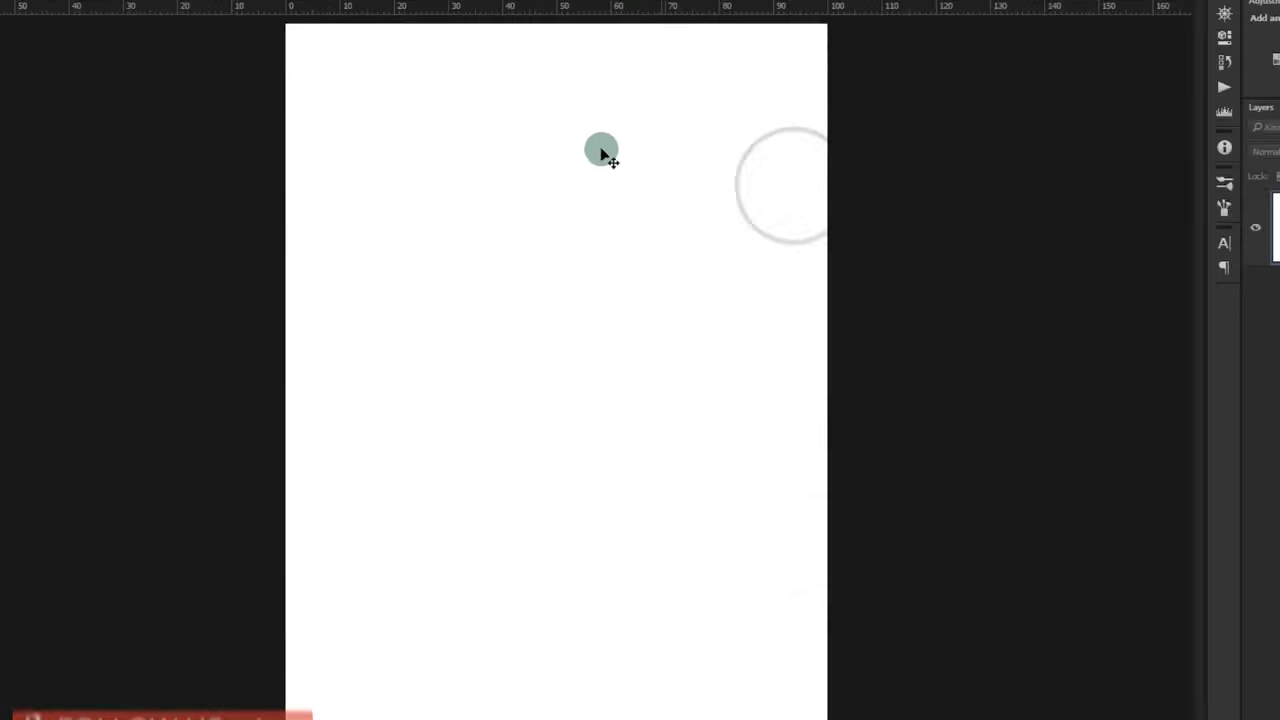
# Convert the Background layer to a smart object and open its contents for editing
pyautogui.click(1185, 247)
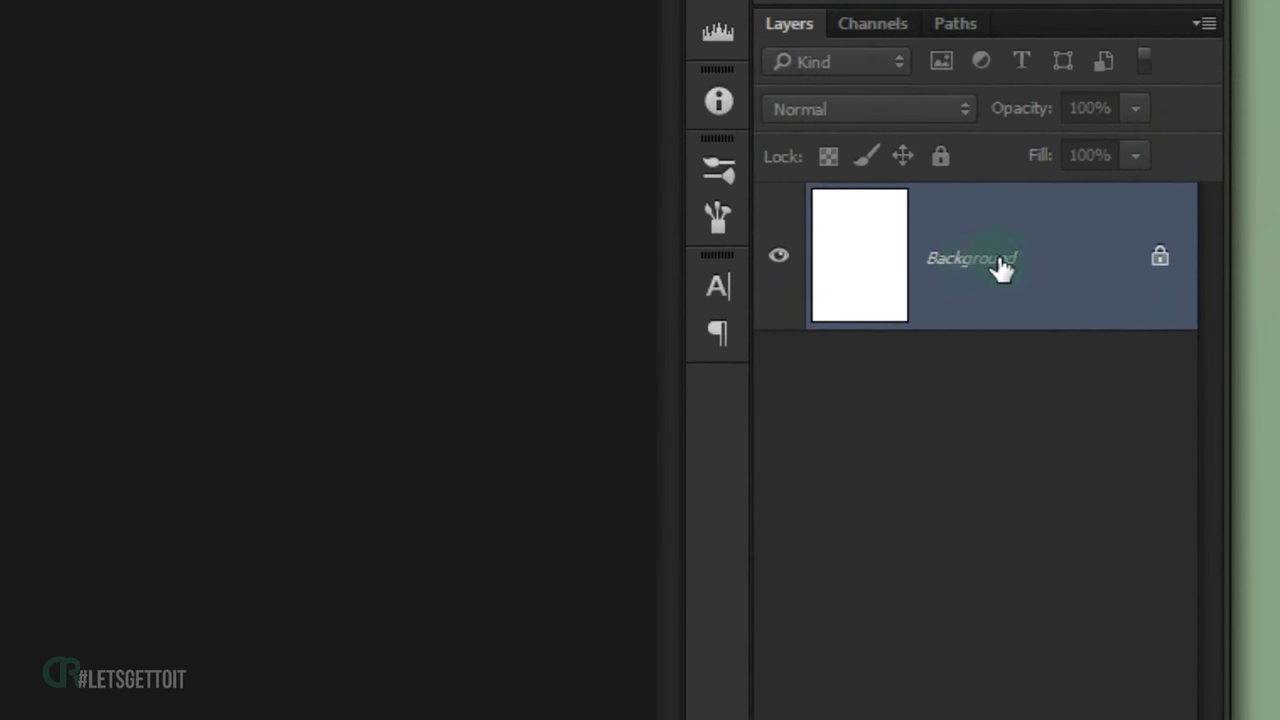
pyautogui.rightClick(990, 260)
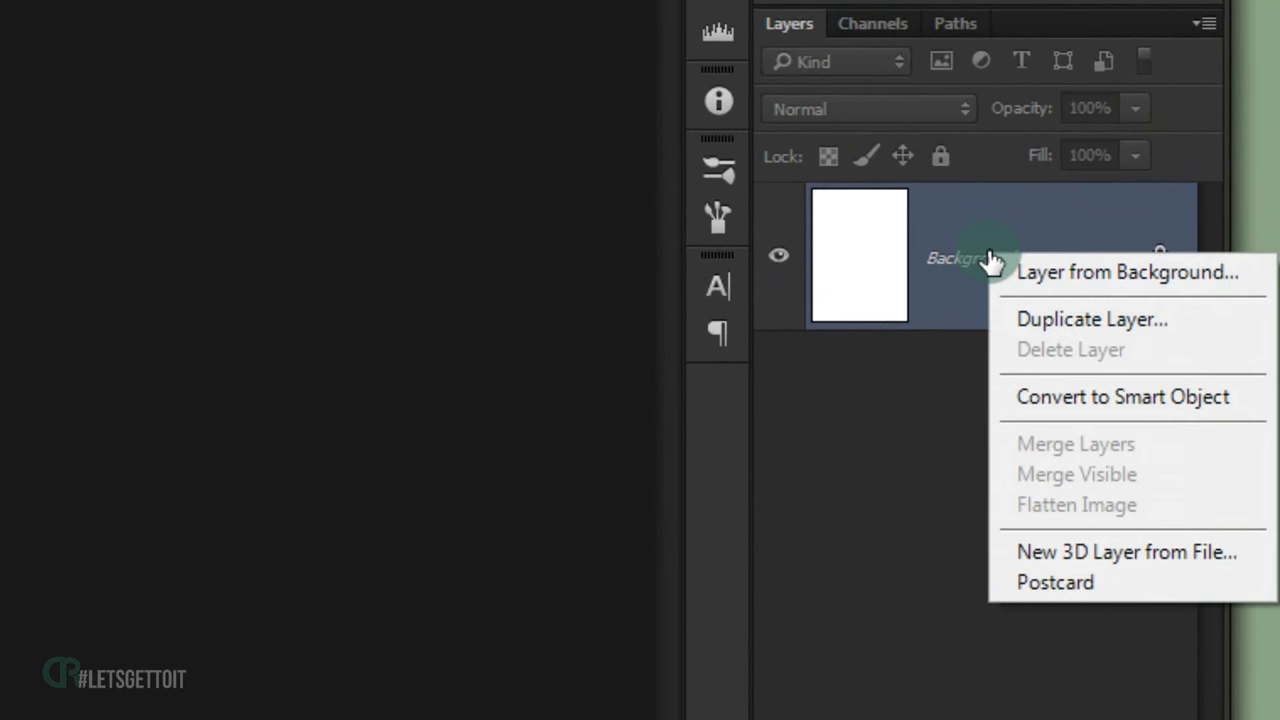
pyautogui.click(1228, 398)
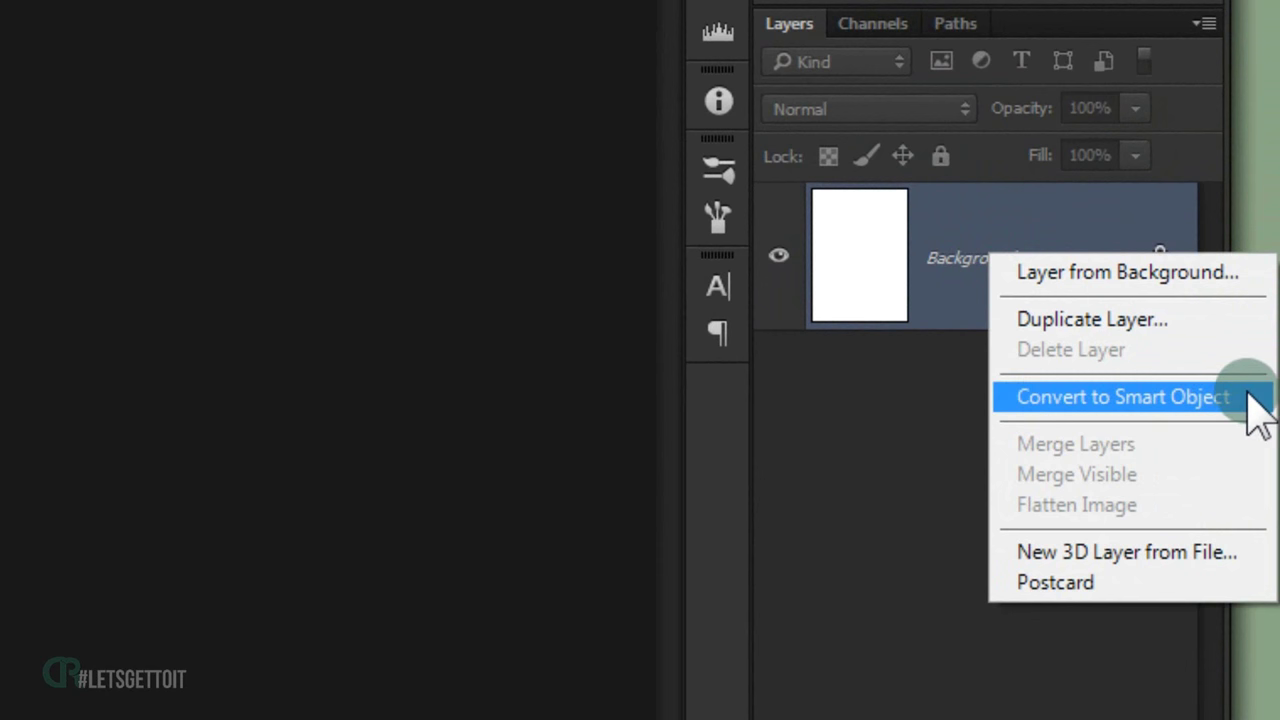
pyautogui.click(862, 265)
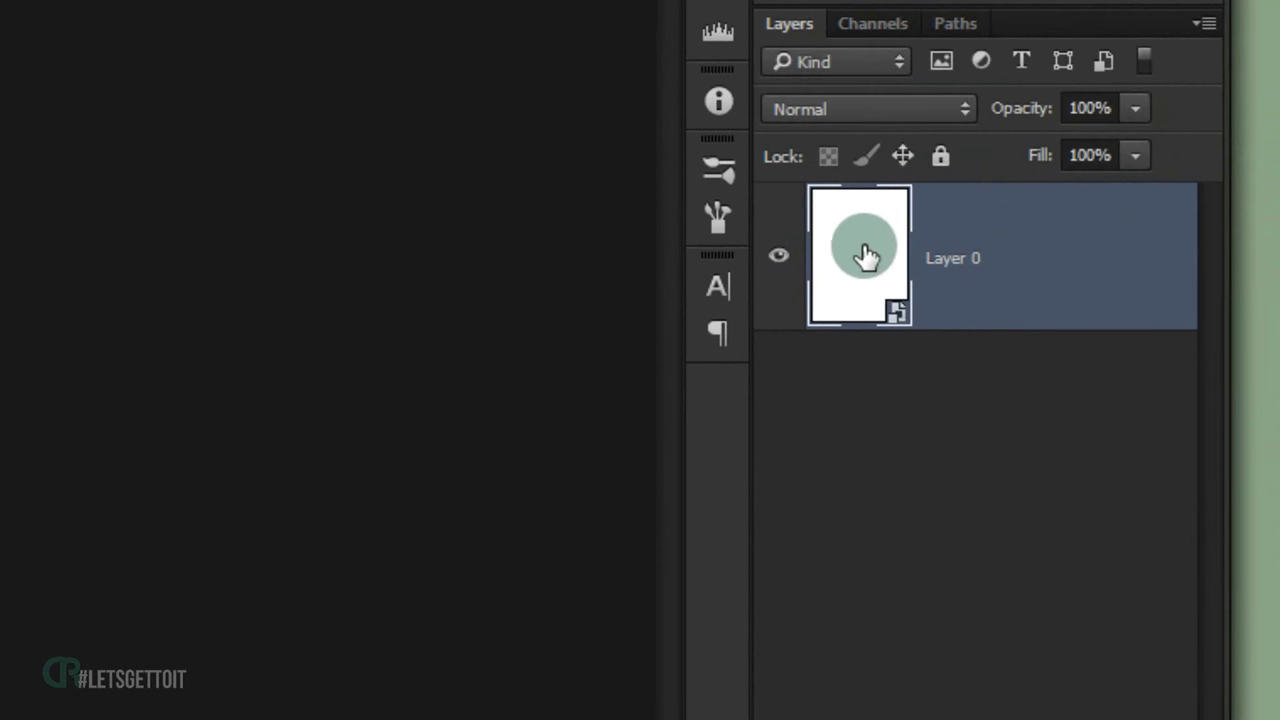
pyautogui.doubleClick(870, 257)
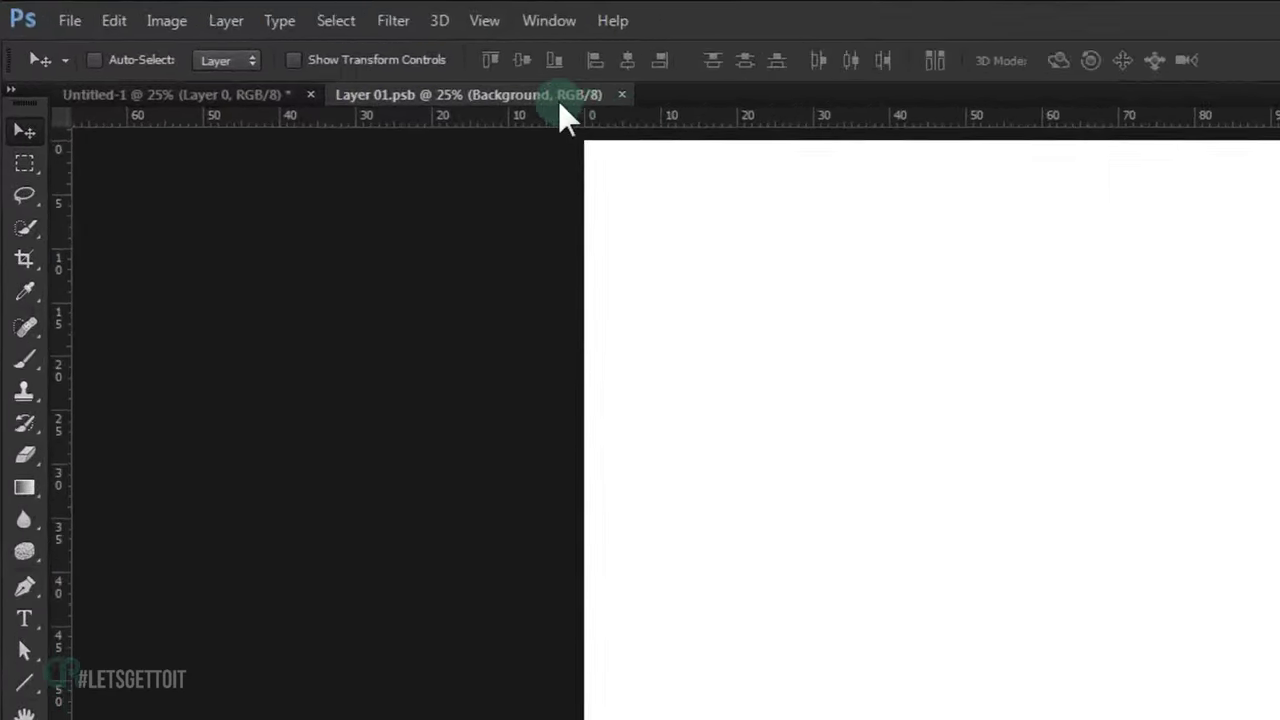
# Place the portrait 1967__i__by_nikxstock.jpg in the smart object, scaled to about 224% and repositioned so the whole head shows
pyautogui.click(287, 54)
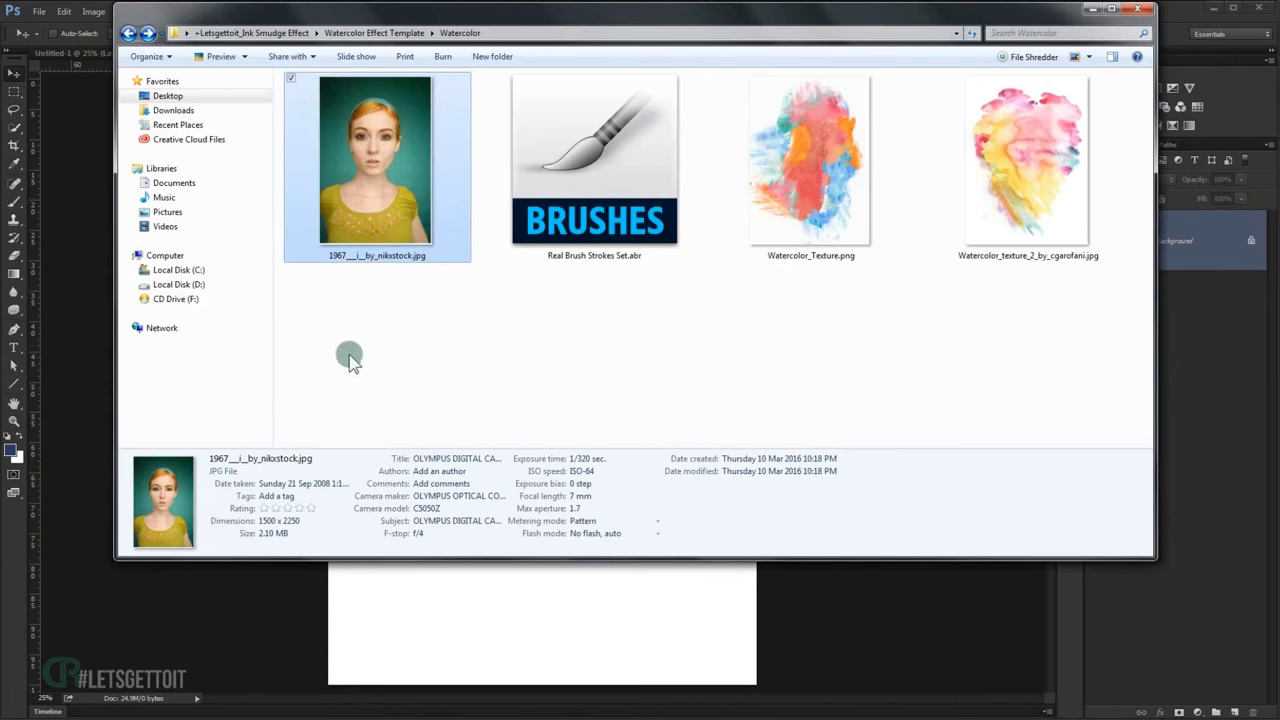
pyautogui.moveTo(375, 170); pyautogui.dragTo(559, 609)
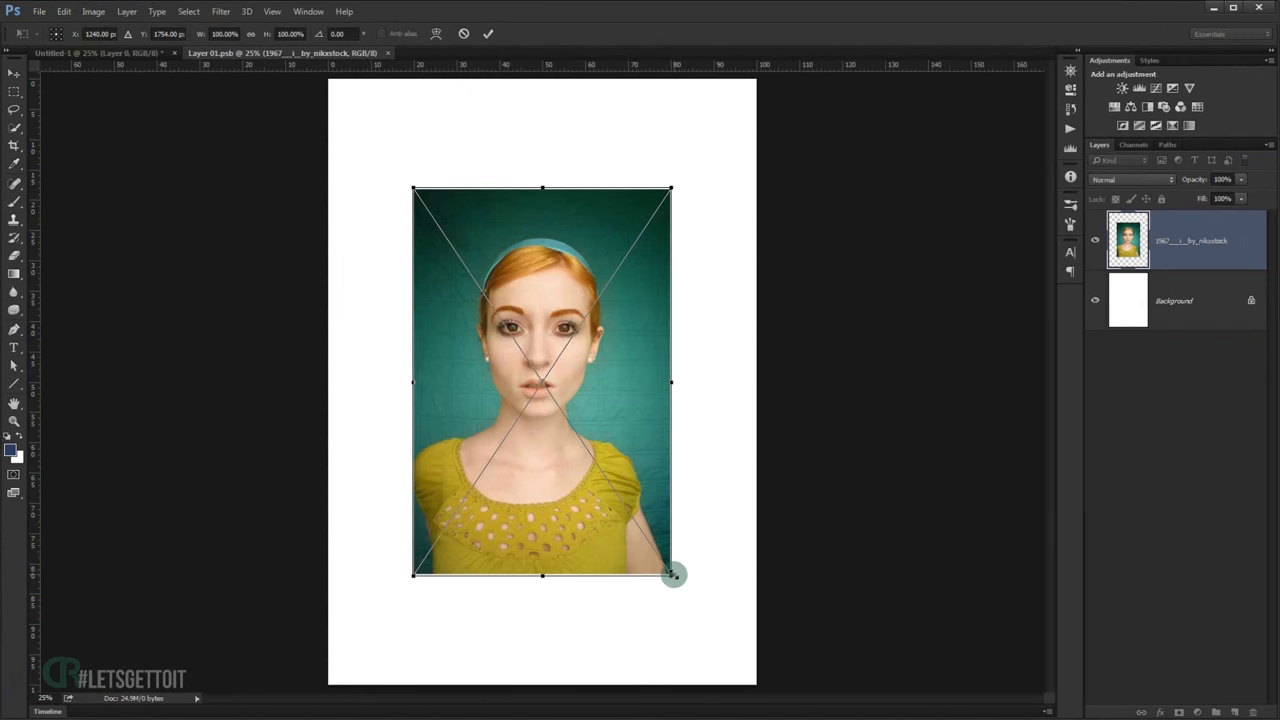
pyautogui.moveTo(672, 577); pyautogui.dragTo(832, 712)
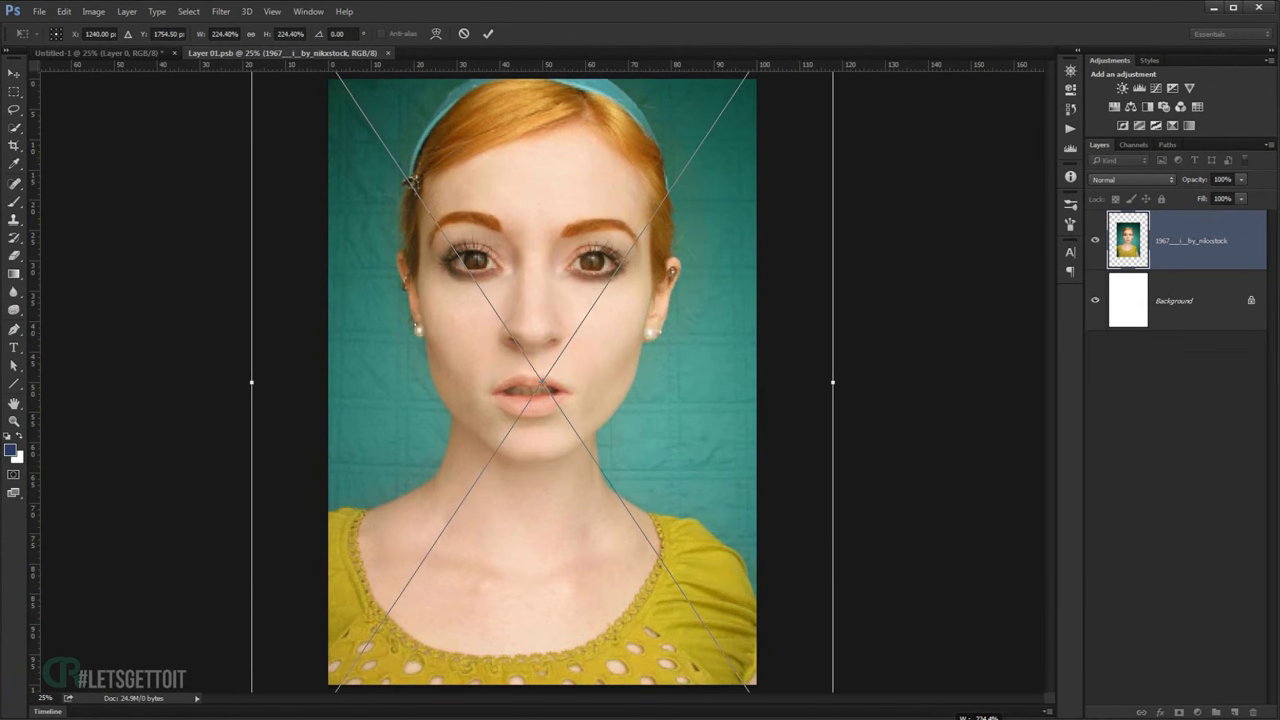
pyautogui.moveTo(707, 418); pyautogui.dragTo(681, 374)
pyautogui.press('Return')
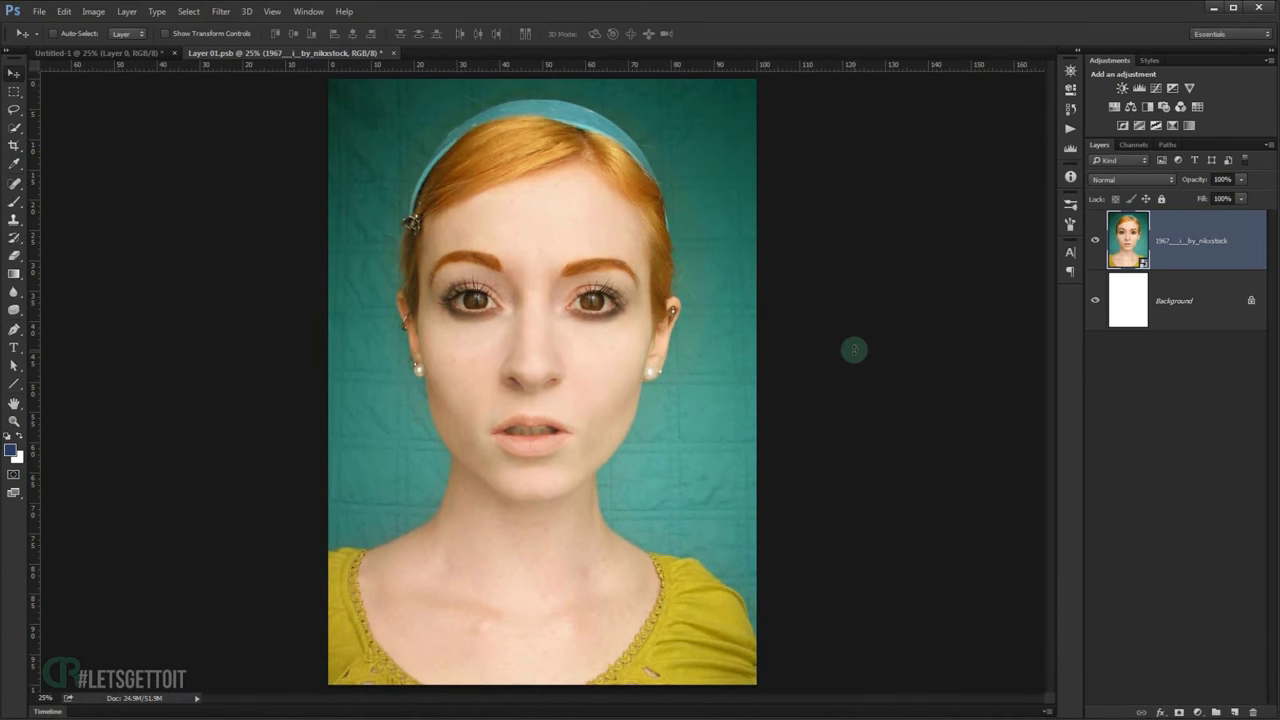
pyautogui.hotkey('ctrl', '0')
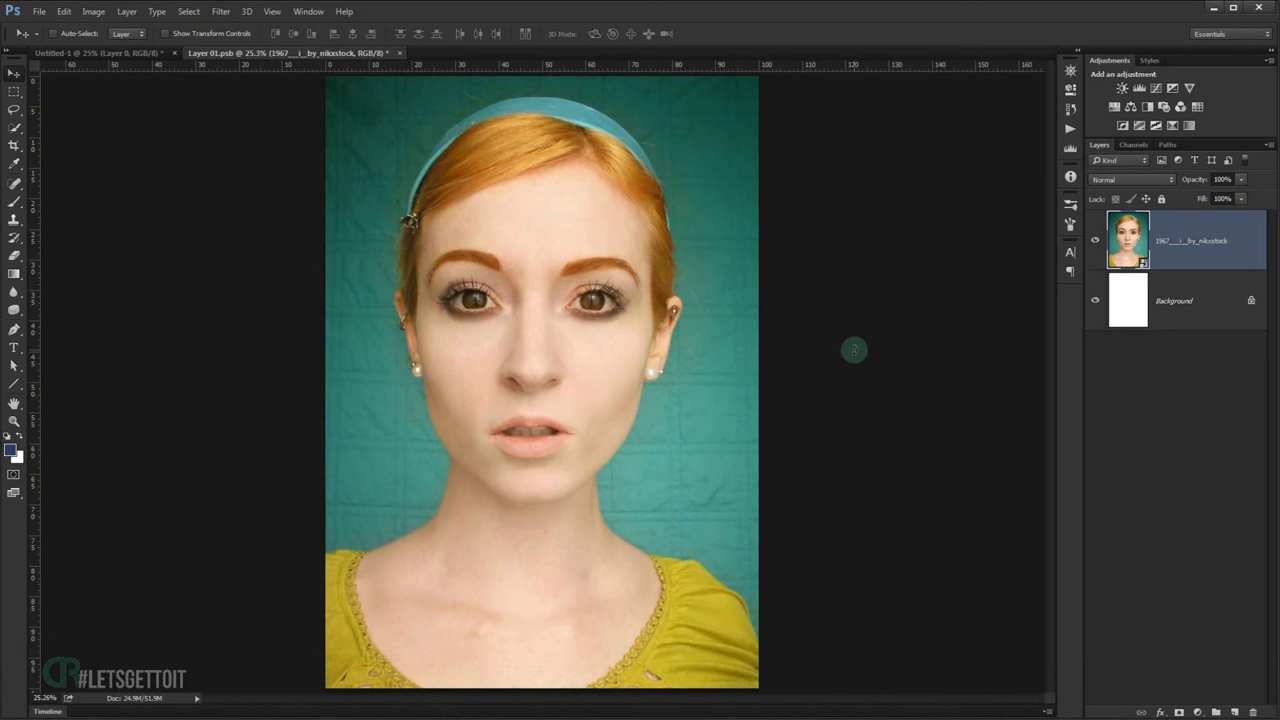
# Save the smart object contents and close their document
pyautogui.hotkey('ctrl', 's')
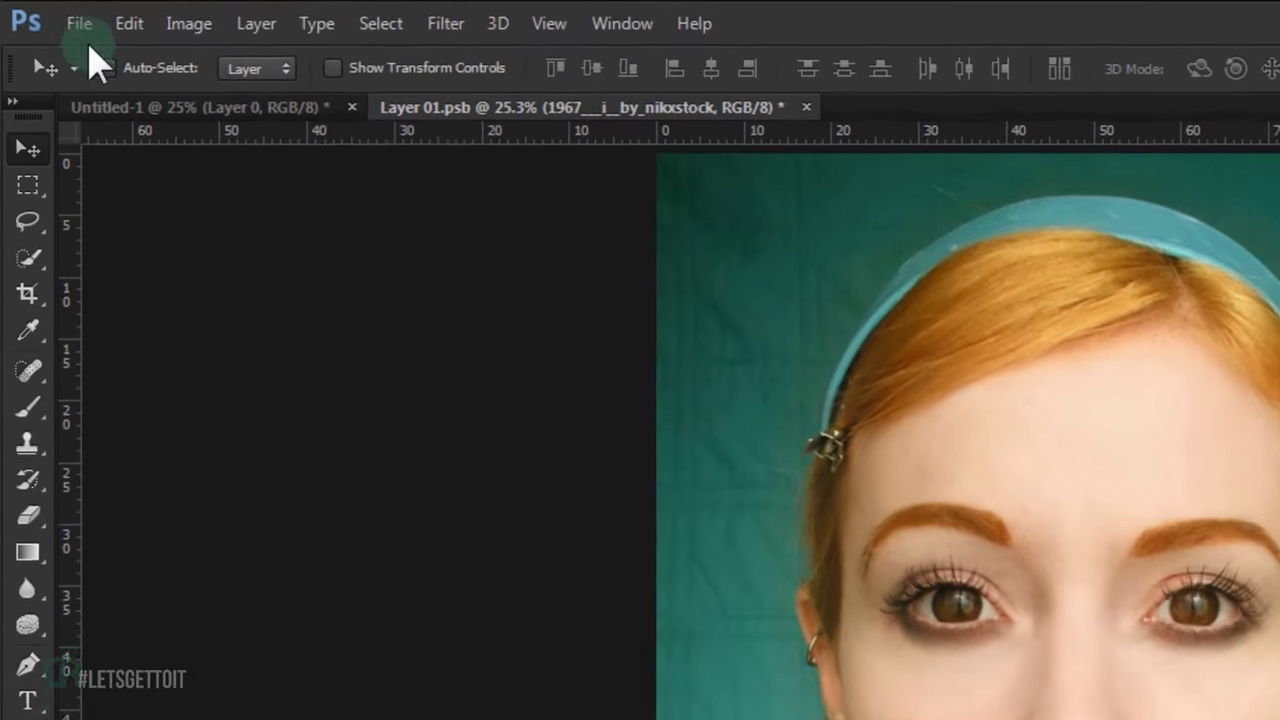
pyautogui.click(39, 11)
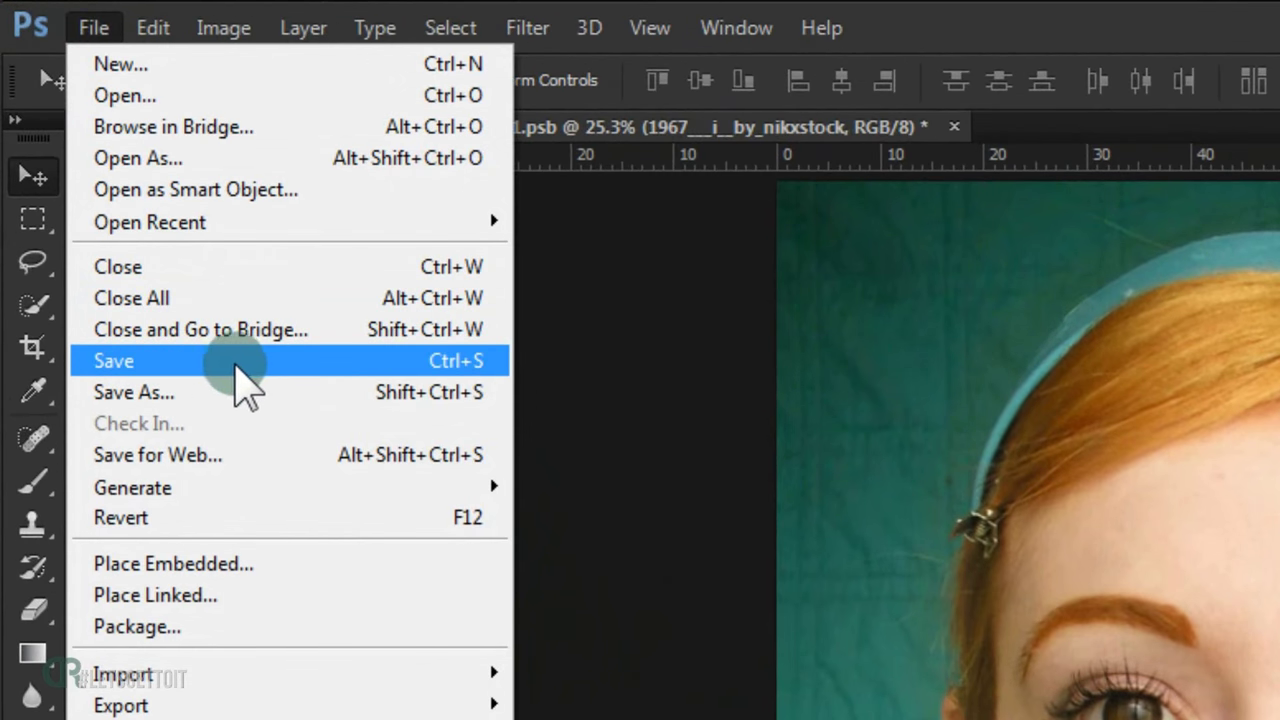
pyautogui.click(232, 363)
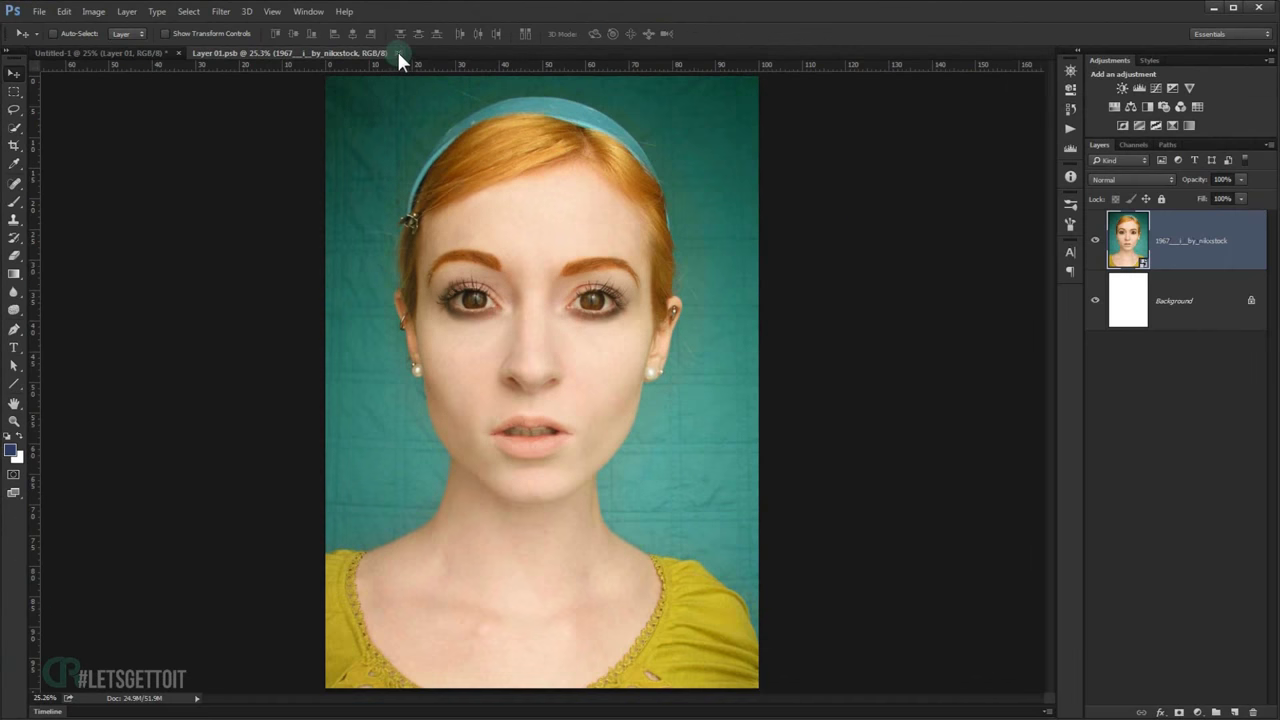
pyautogui.click(395, 52)
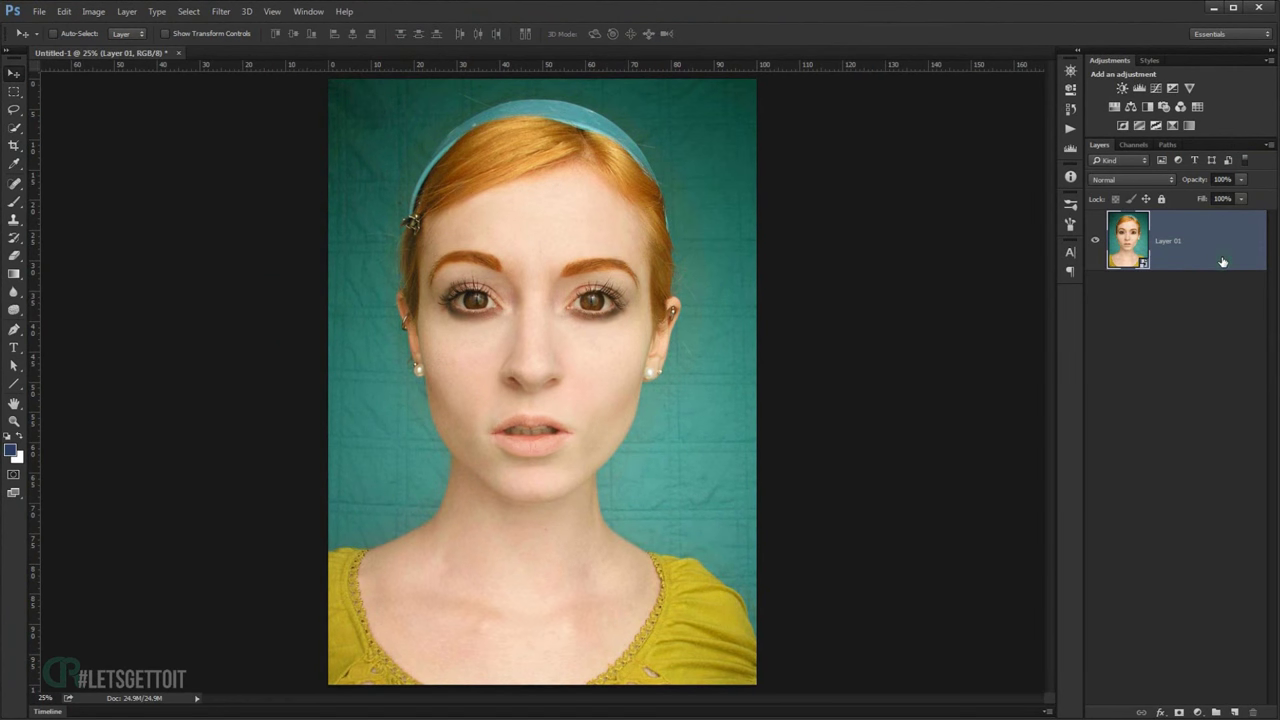
# Duplicate Layer 01 and hide the copy
pyautogui.hotkey('ctrl', 'j')
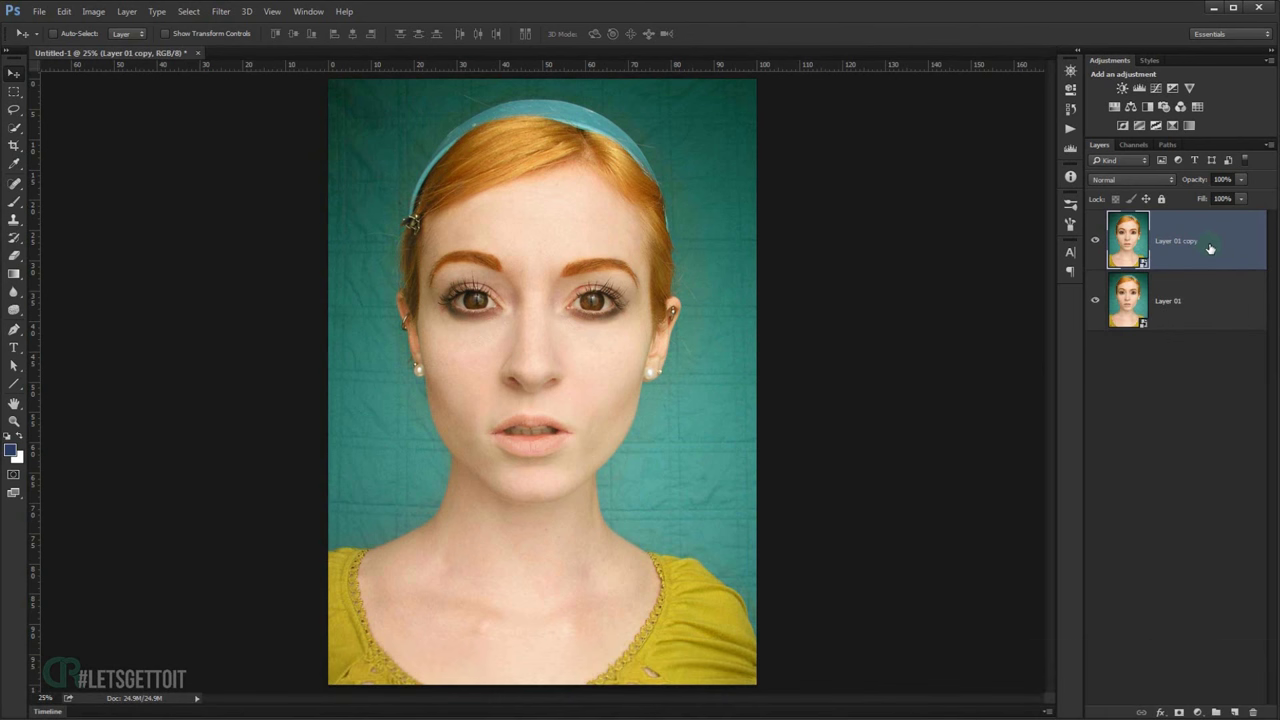
pyautogui.click(1096, 241)
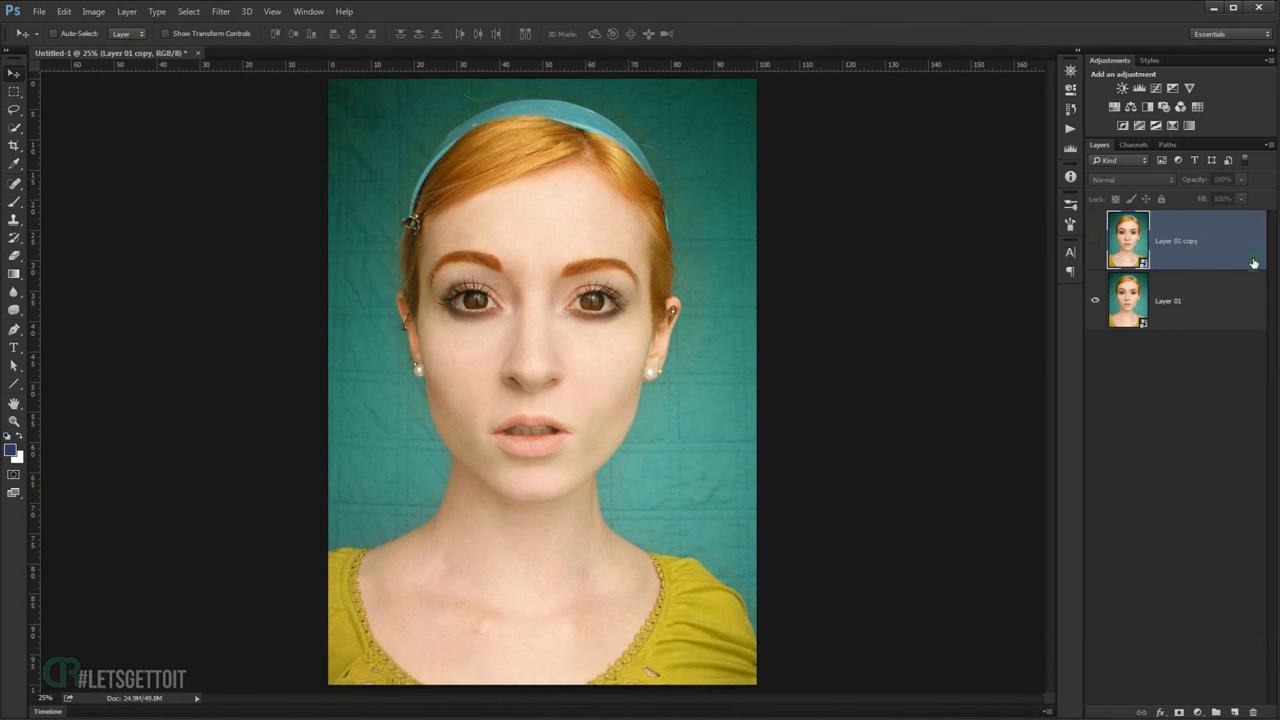
# Apply the Sharpen filter twice to Layer 01 as smart filters and collapse the filter list
pyautogui.click(1203, 289)
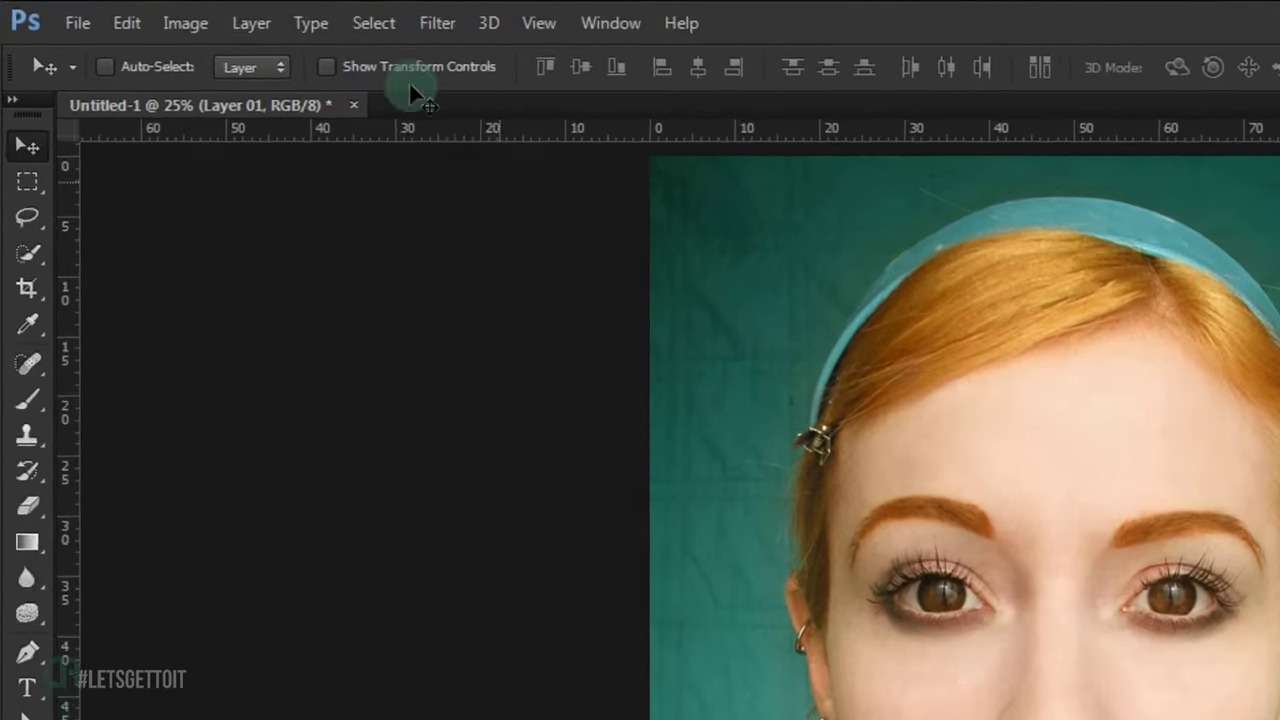
pyautogui.click(221, 11)
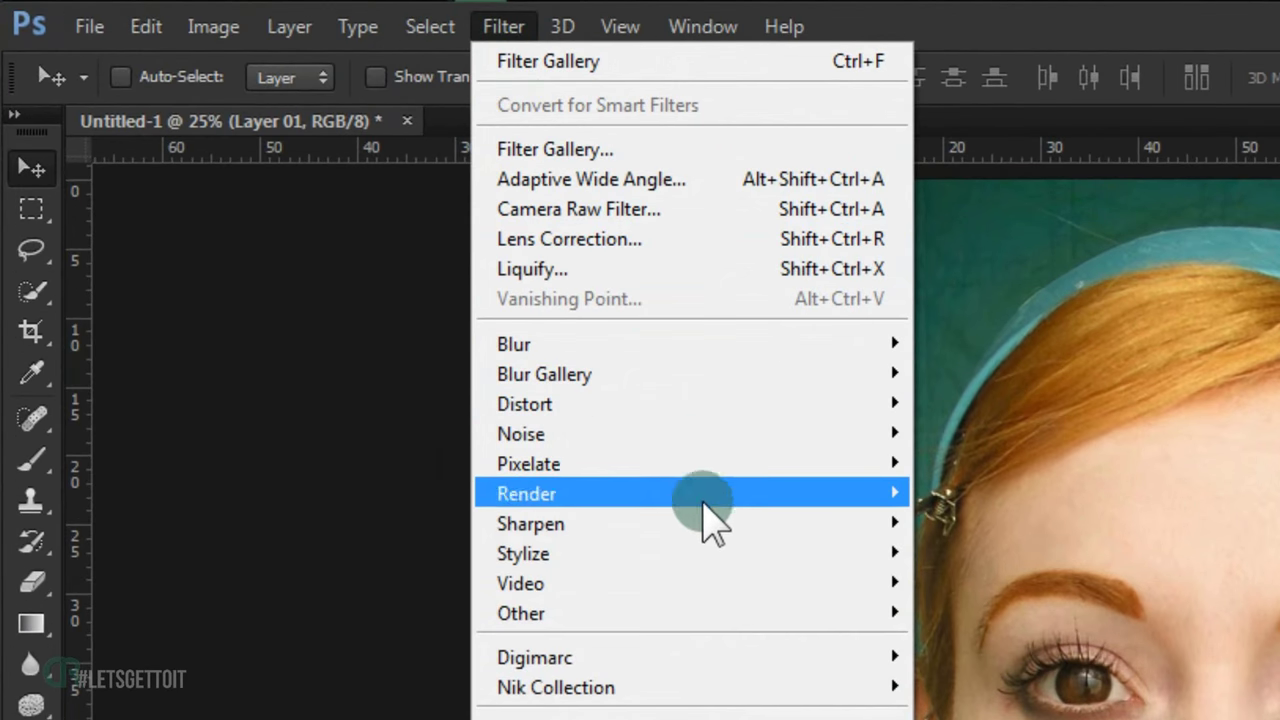
pyautogui.moveTo(668, 524)
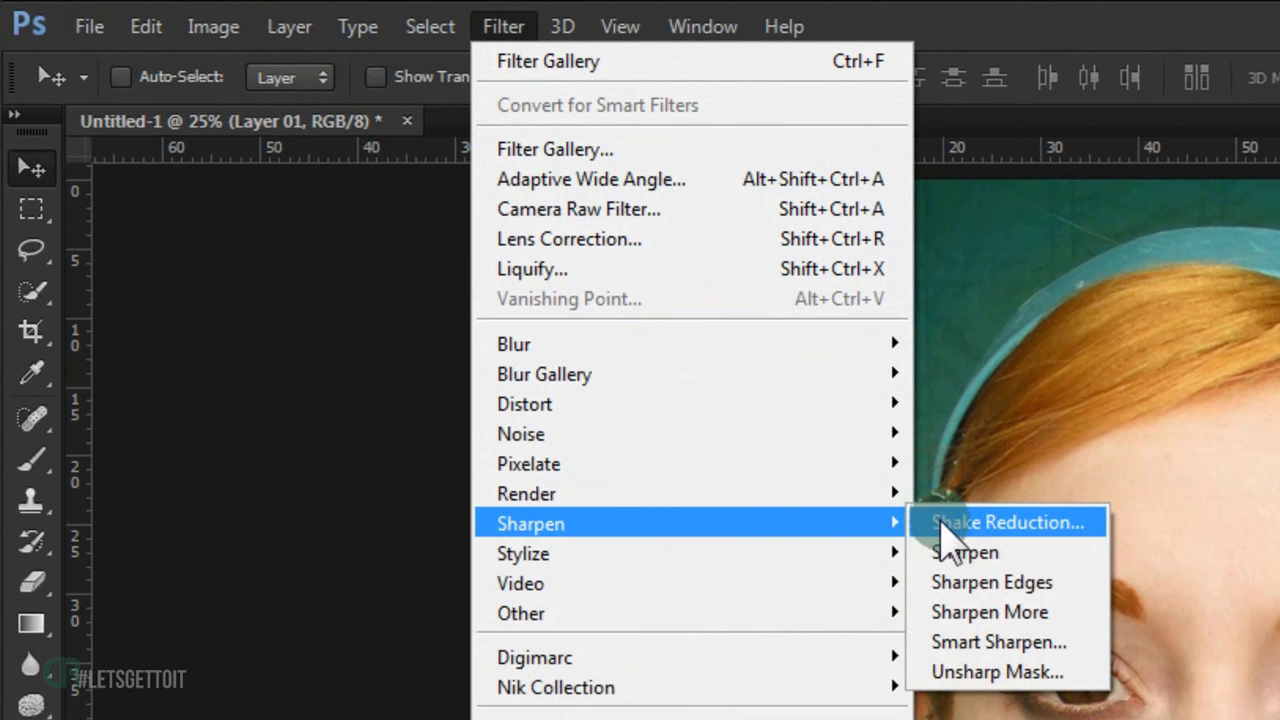
pyautogui.click(1000, 553)
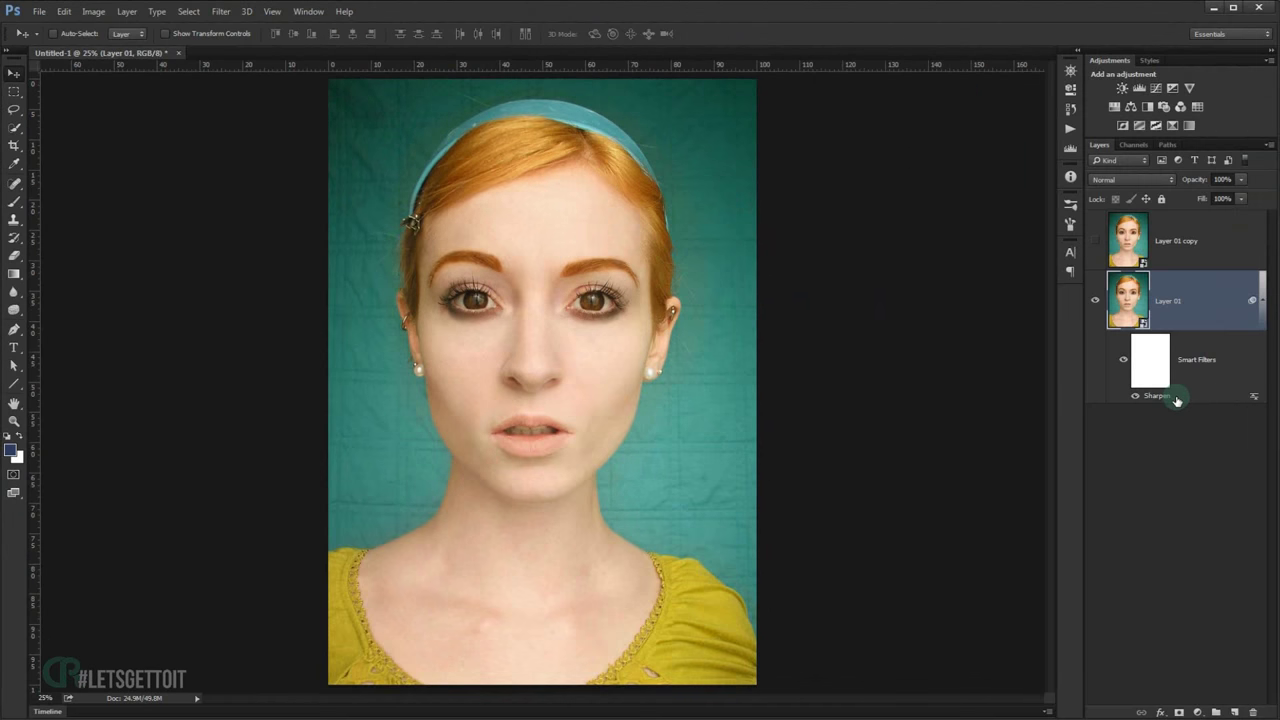
pyautogui.hotkey('ctrl', 'f')
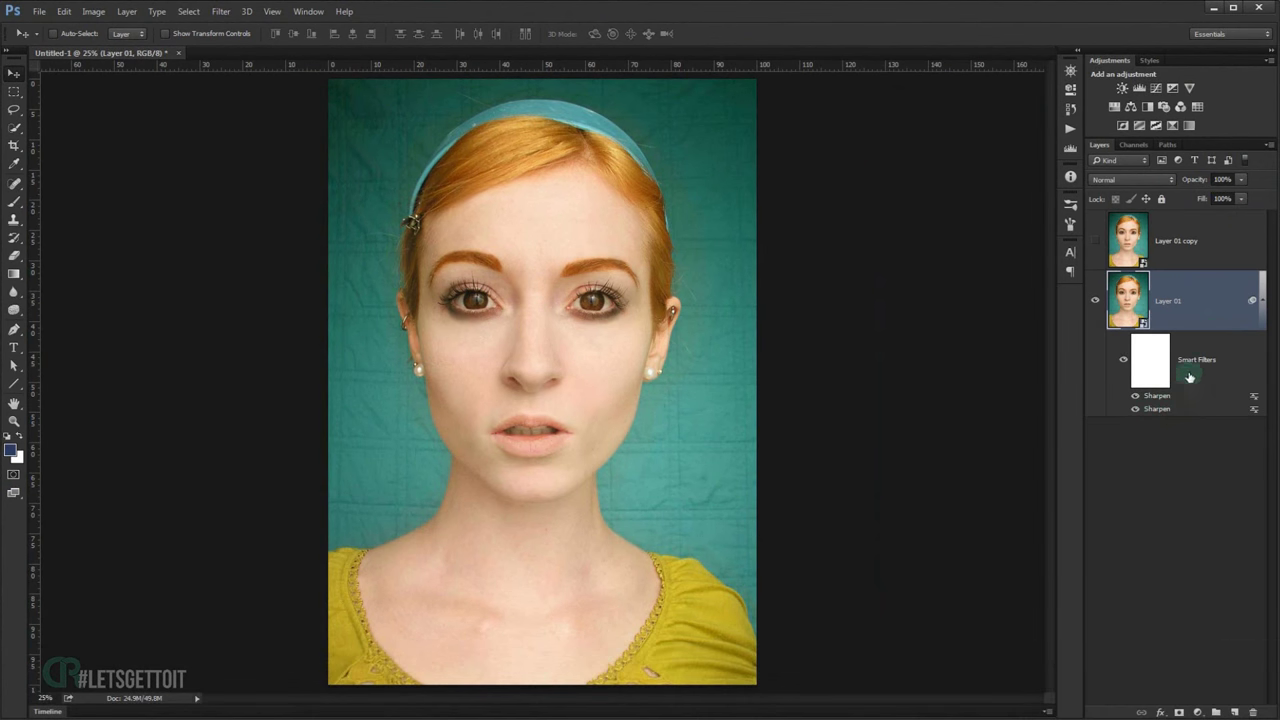
pyautogui.click(1262, 301)
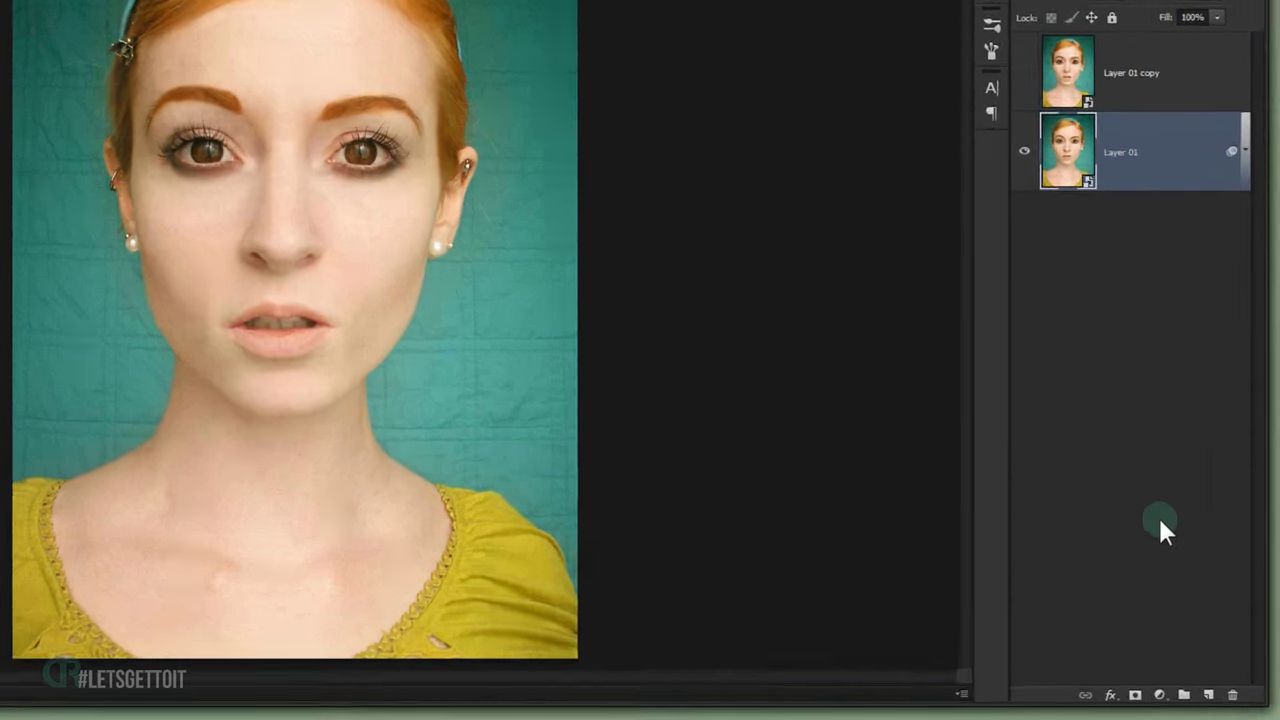
# Add a Black & White adjustment layer above Layer 01 and clip it to that layer
pyautogui.click(1197, 712)
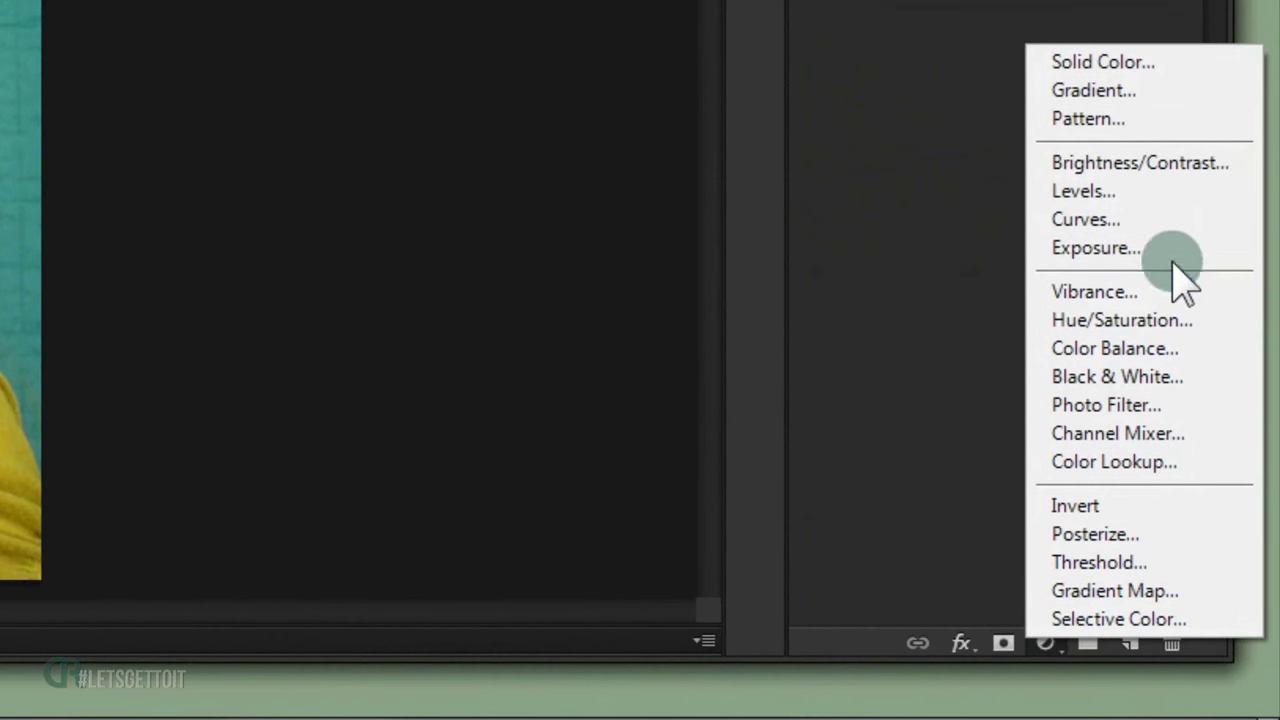
pyautogui.click(1160, 384)
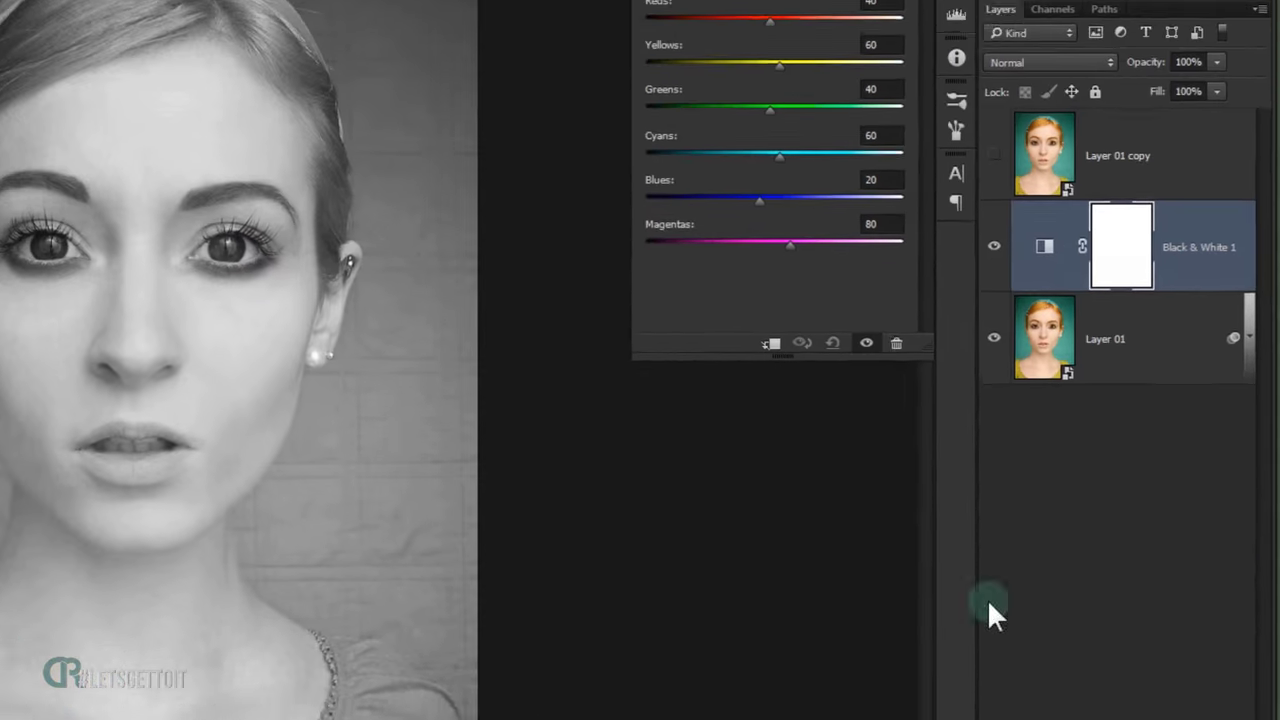
pyautogui.click(826, 432)
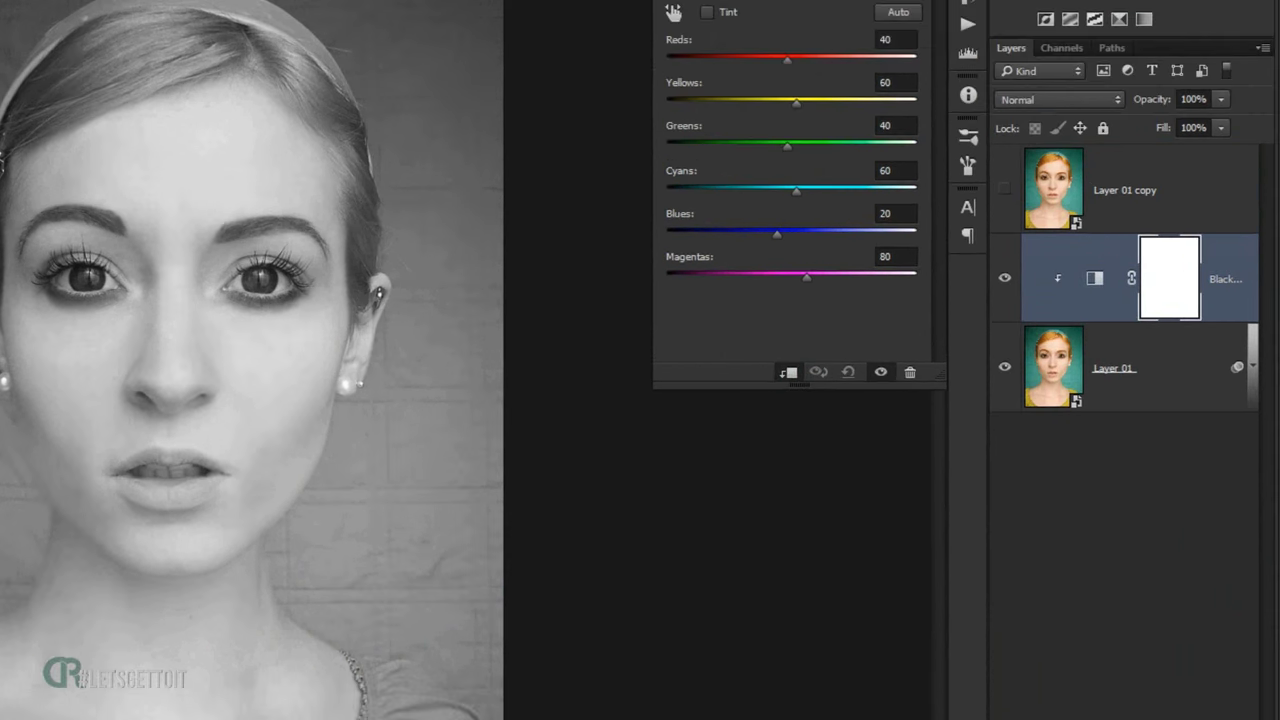
# Add a Brightness/Contrast adjustment above the Black & White layer, clip it, and set brightness to -50 and contrast to 100
pyautogui.click(1163, 719)
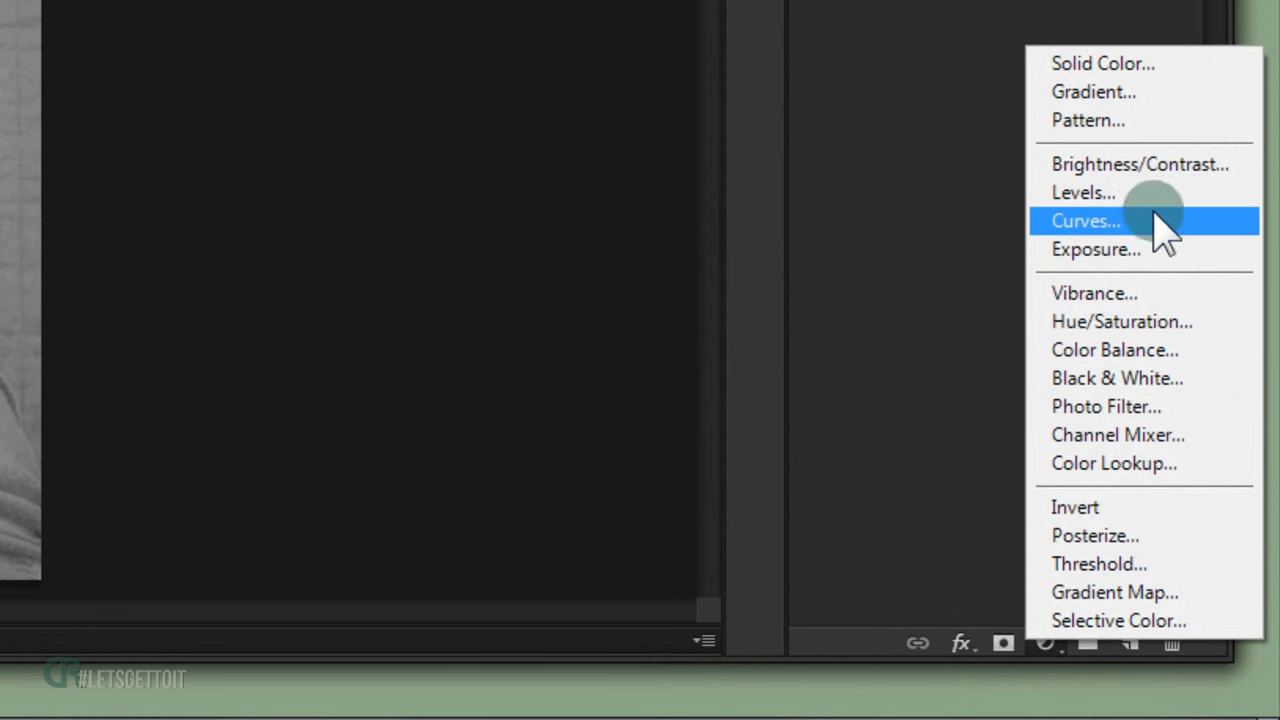
pyautogui.click(1130, 166)
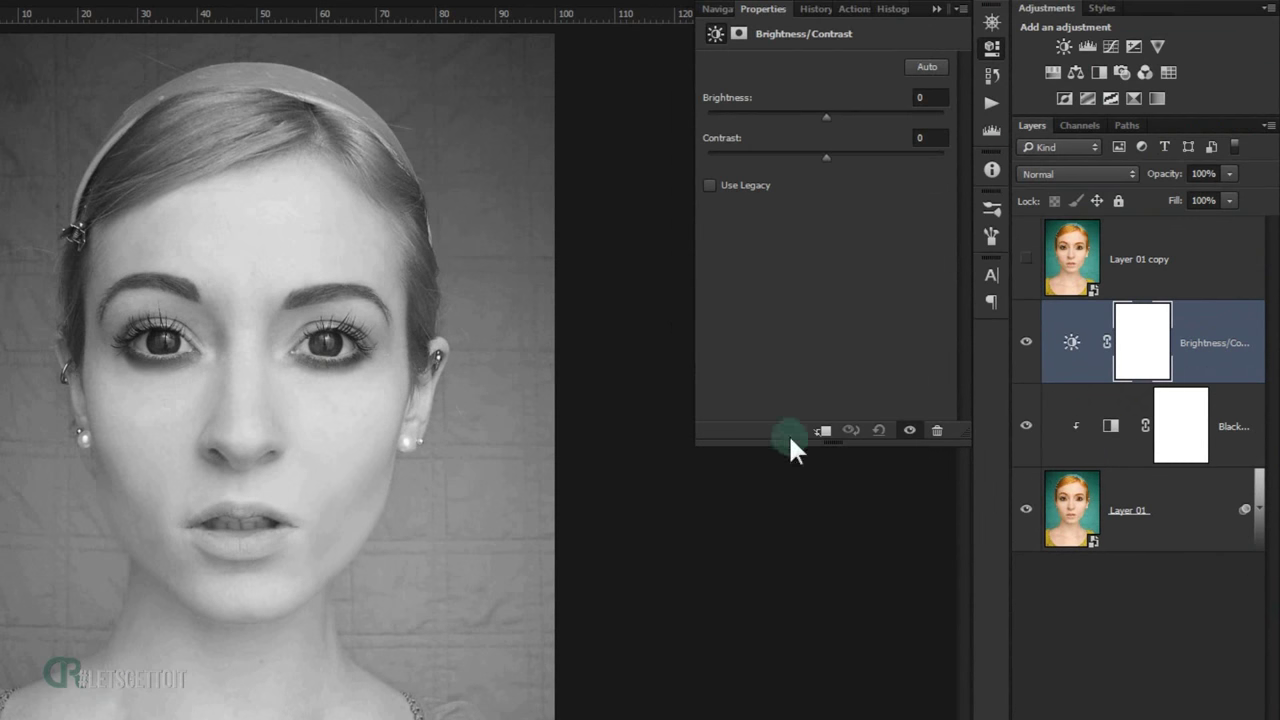
pyautogui.click(826, 432)
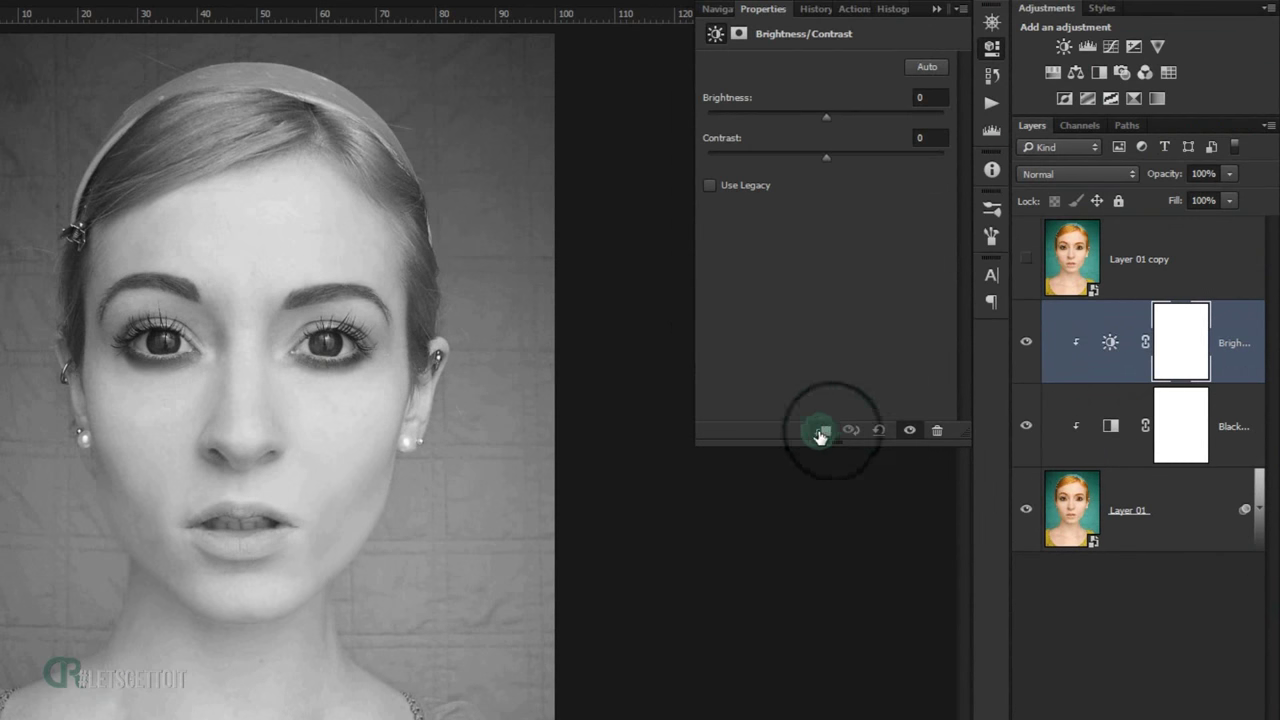
pyautogui.moveTo(827, 107); pyautogui.dragTo(786, 113)
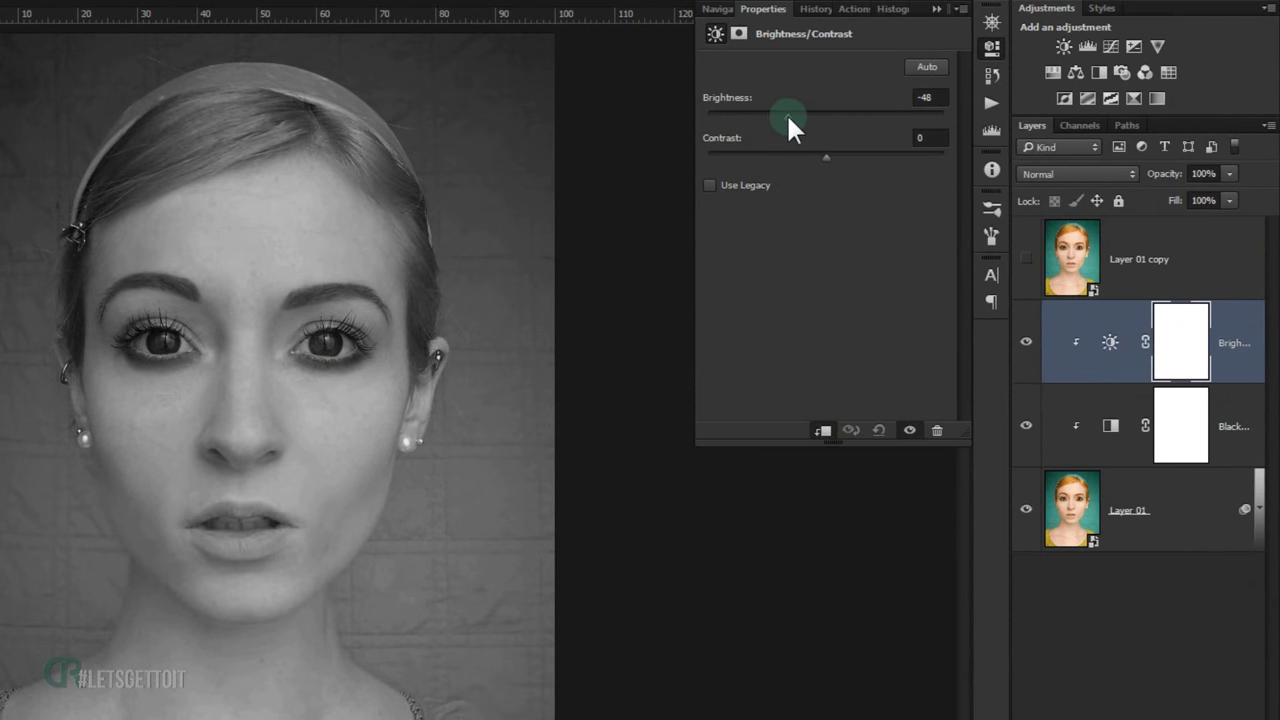
pyautogui.moveTo(828, 156); pyautogui.dragTo(955, 158)
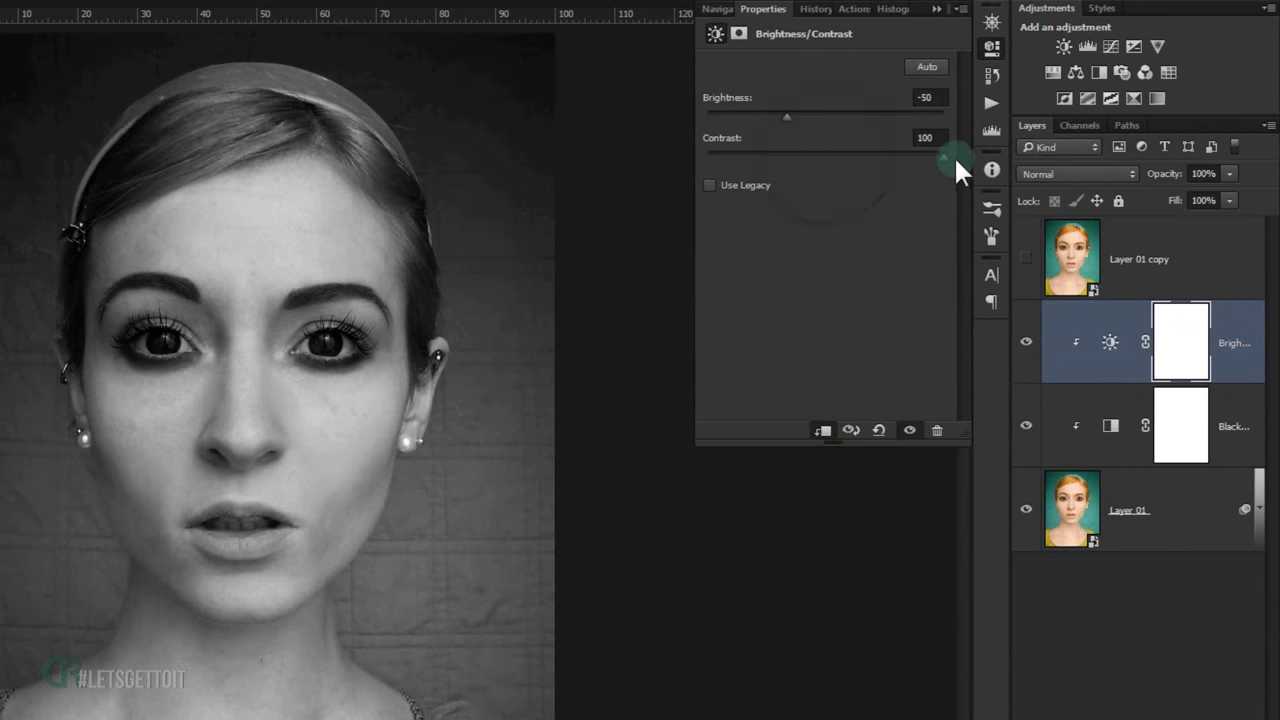
pyautogui.click(938, 10)
# Add a Curves adjustment layer above the Brightness/Contrast layer and clip it to the layers below
pyautogui.click(1166, 719)
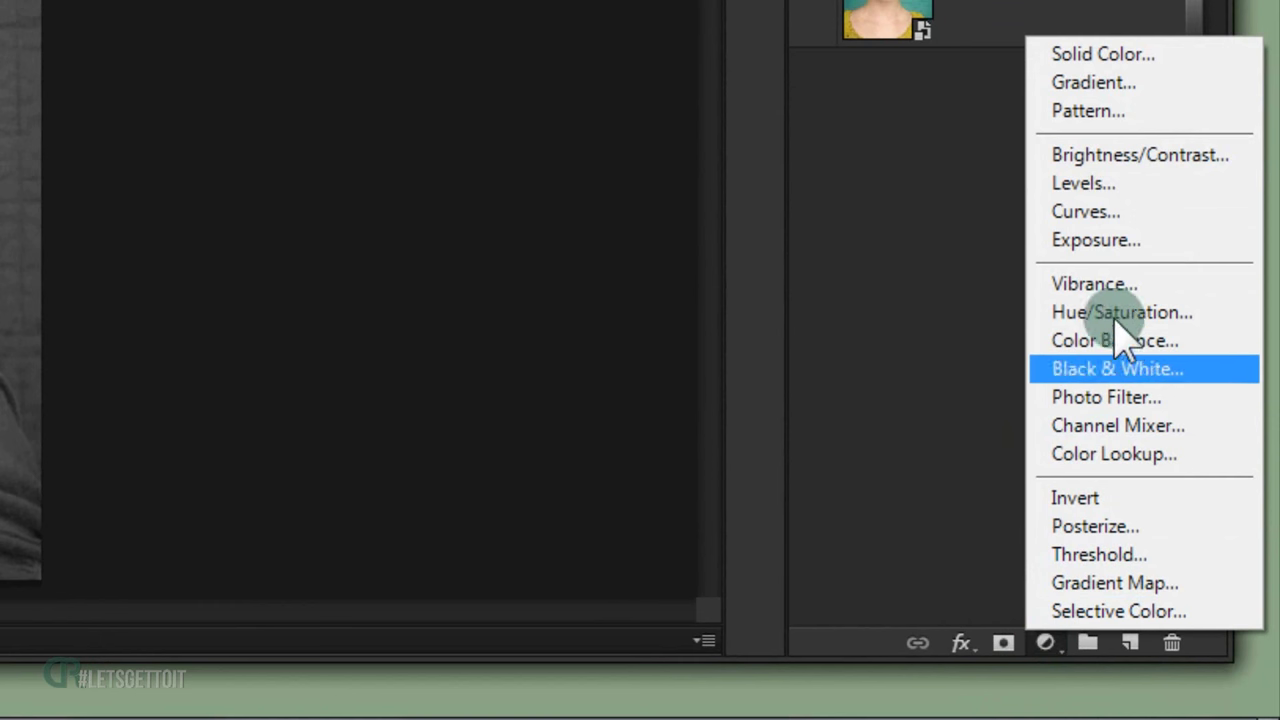
pyautogui.click(1085, 211)
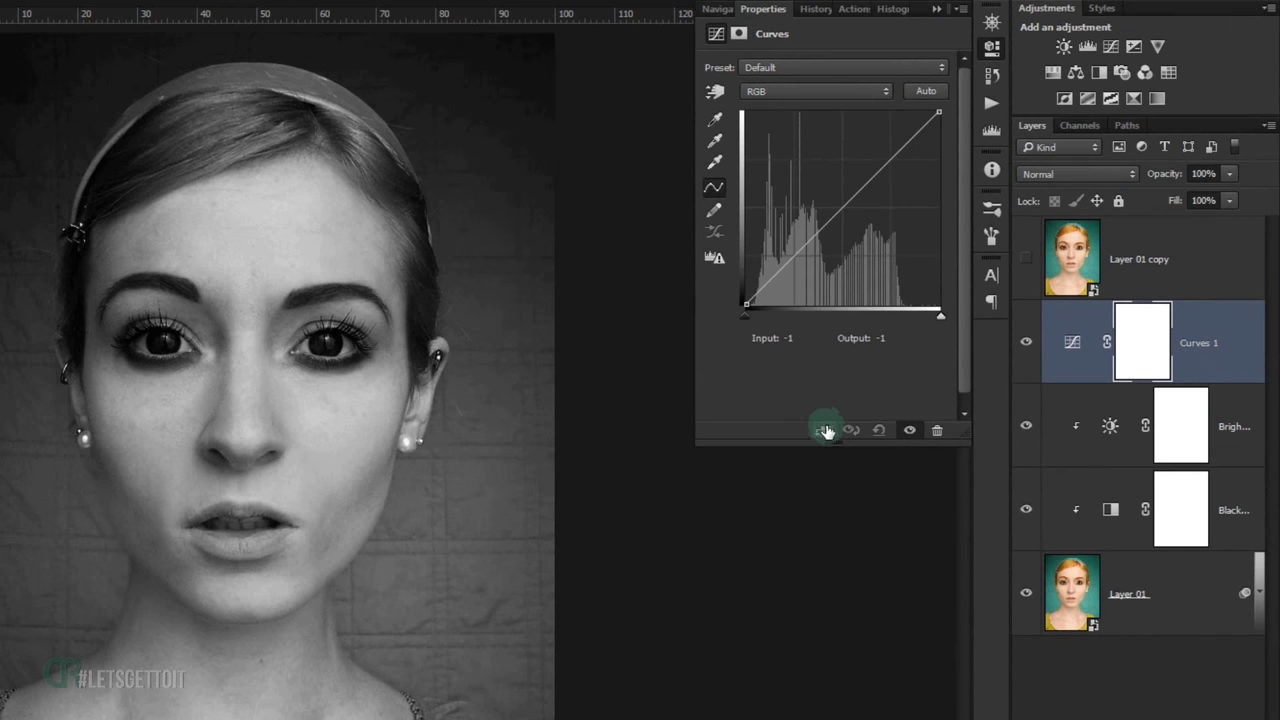
pyautogui.click(825, 432)
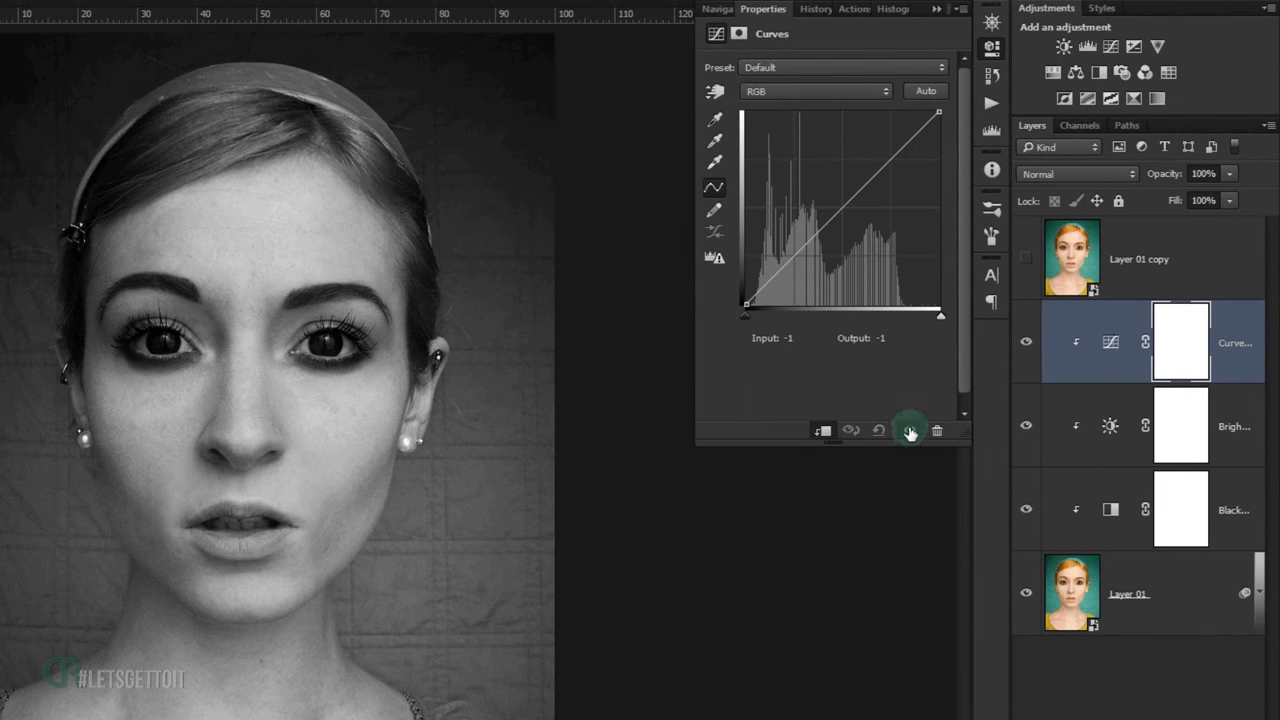
# Set the Curves black point's input to 40 and the white point's input to 215
pyautogui.click(746, 312)
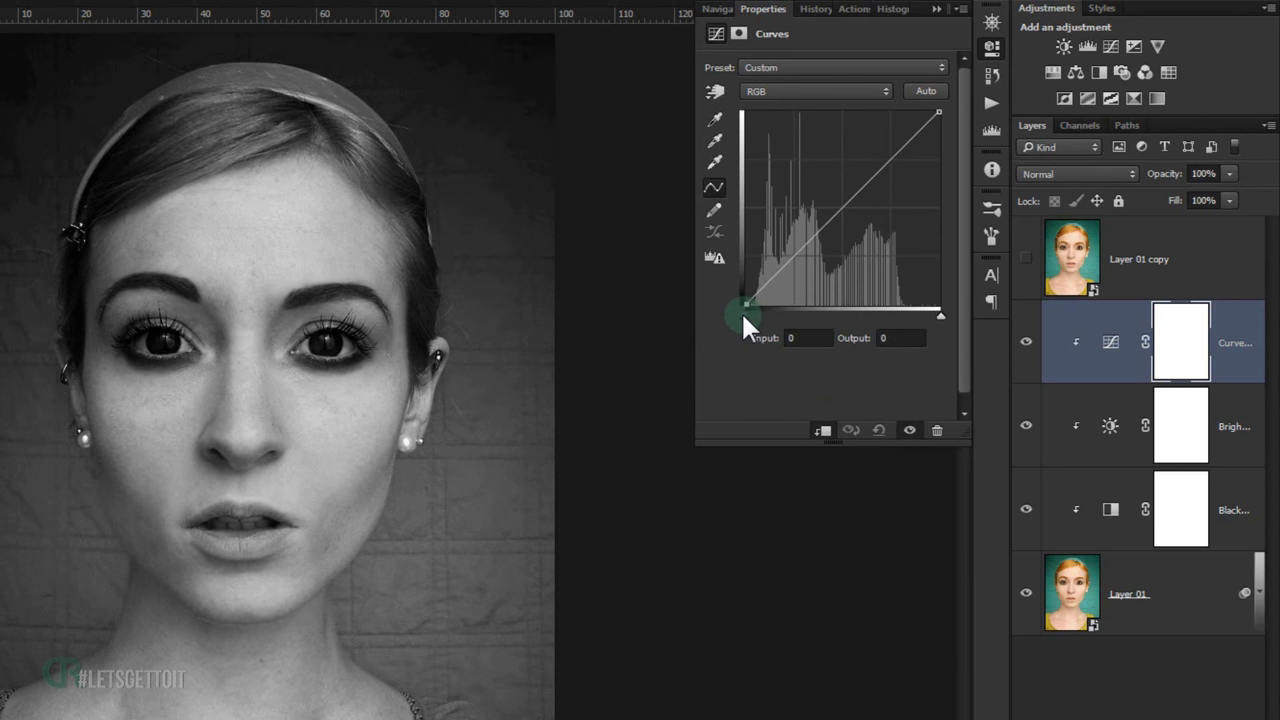
pyautogui.click(808, 338)
pyautogui.write('40')
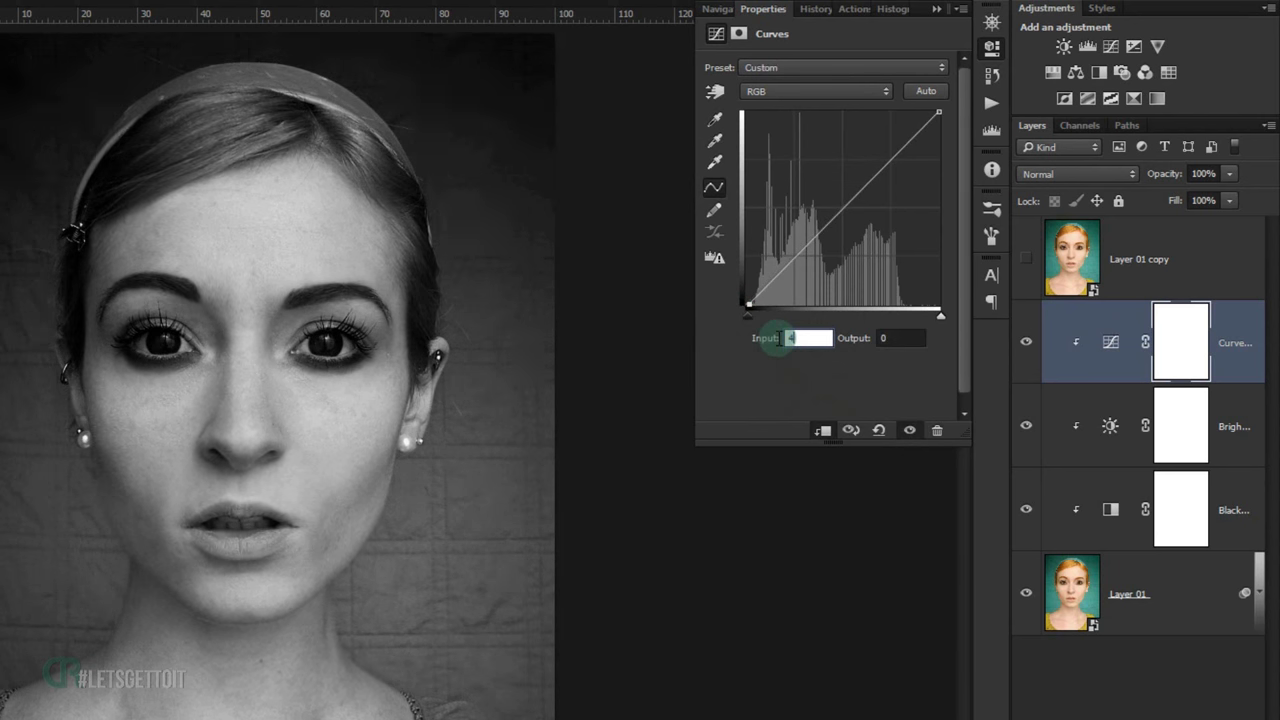
pyautogui.click(938, 311)
pyautogui.click(808, 340)
pyautogui.write('215')
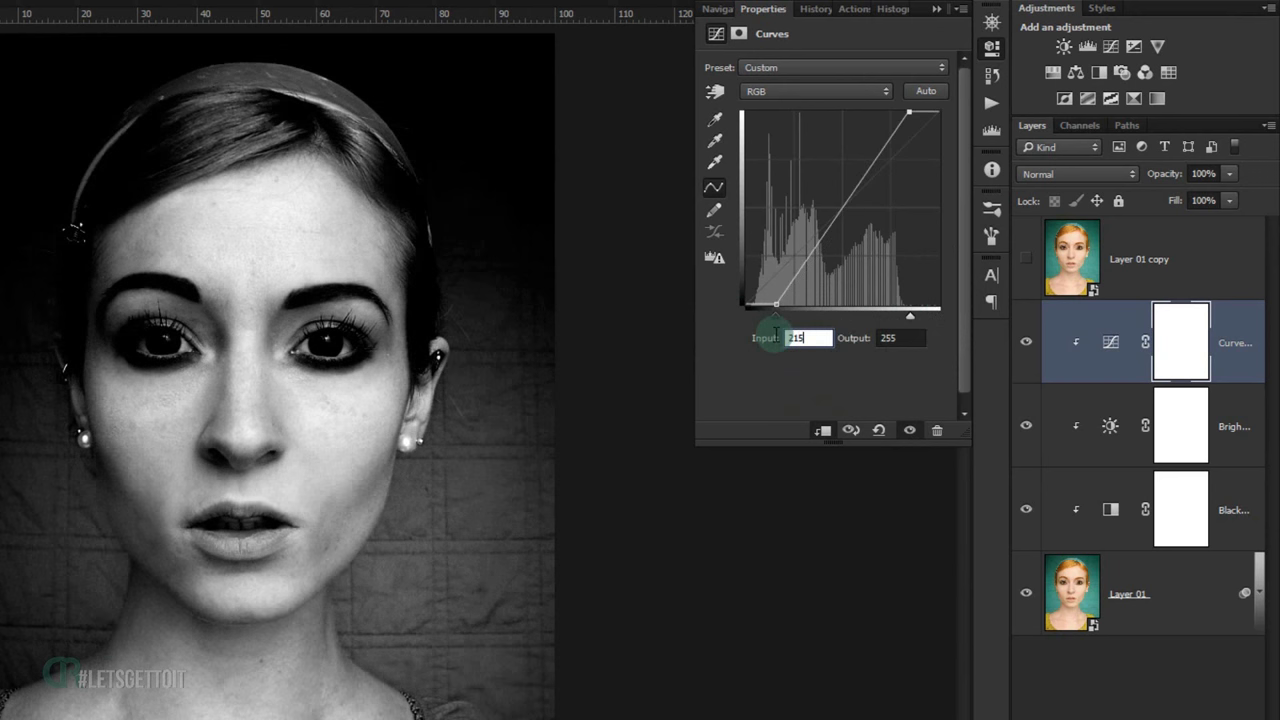
pyautogui.click(938, 12)
# Add a second Brightness/Contrast adjustment above the Curves layer, clip it, and set its contrast to 50
pyautogui.click(1169, 719)
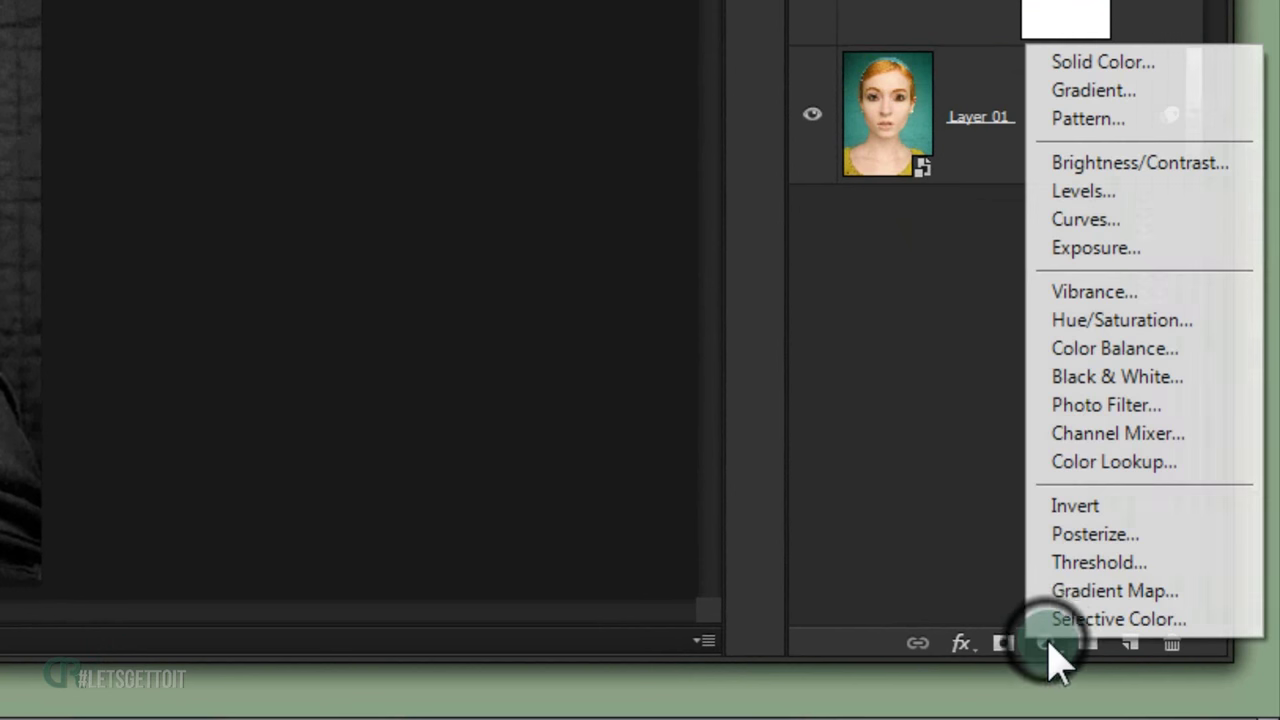
pyautogui.click(1111, 164)
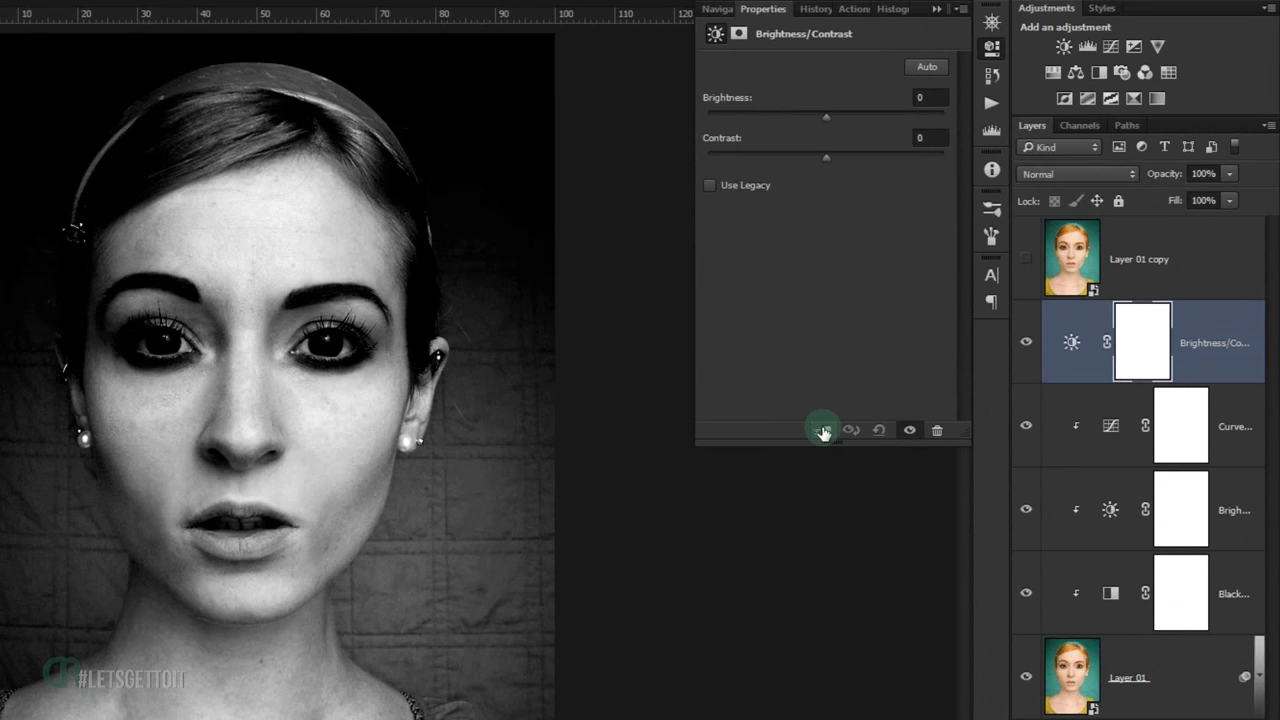
pyautogui.click(824, 432)
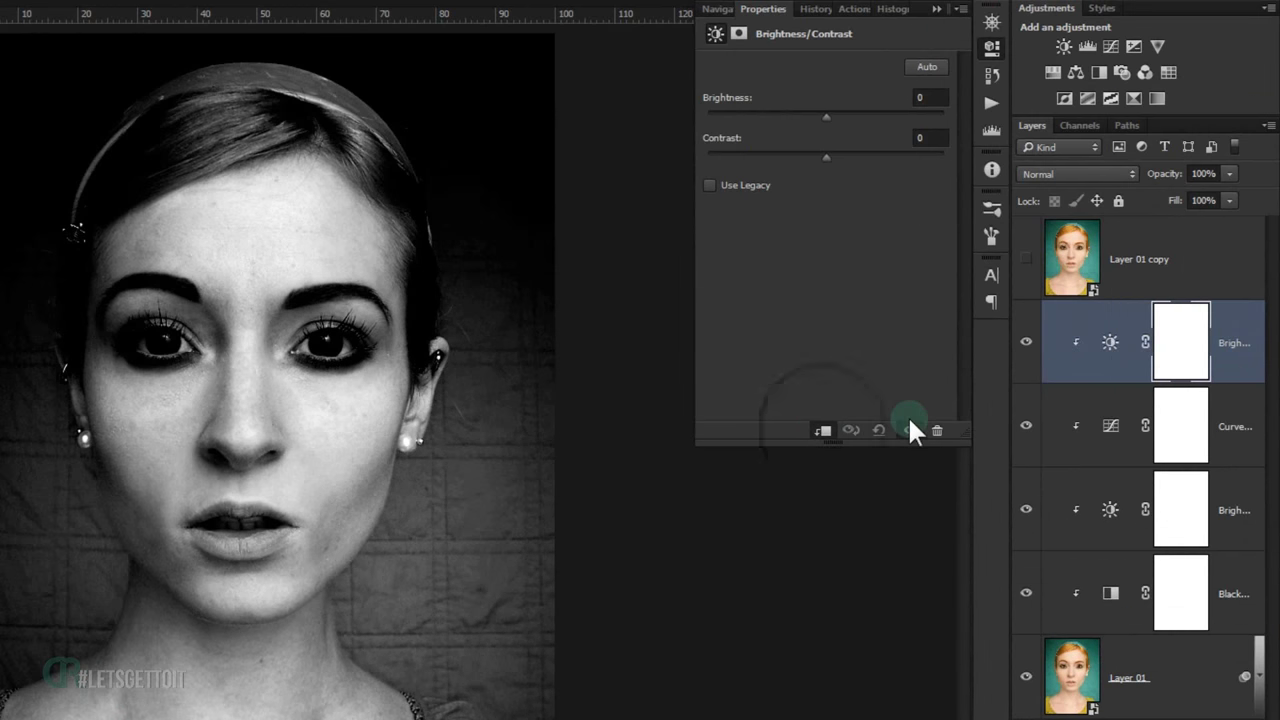
pyautogui.moveTo(827, 157); pyautogui.dragTo(866, 162)
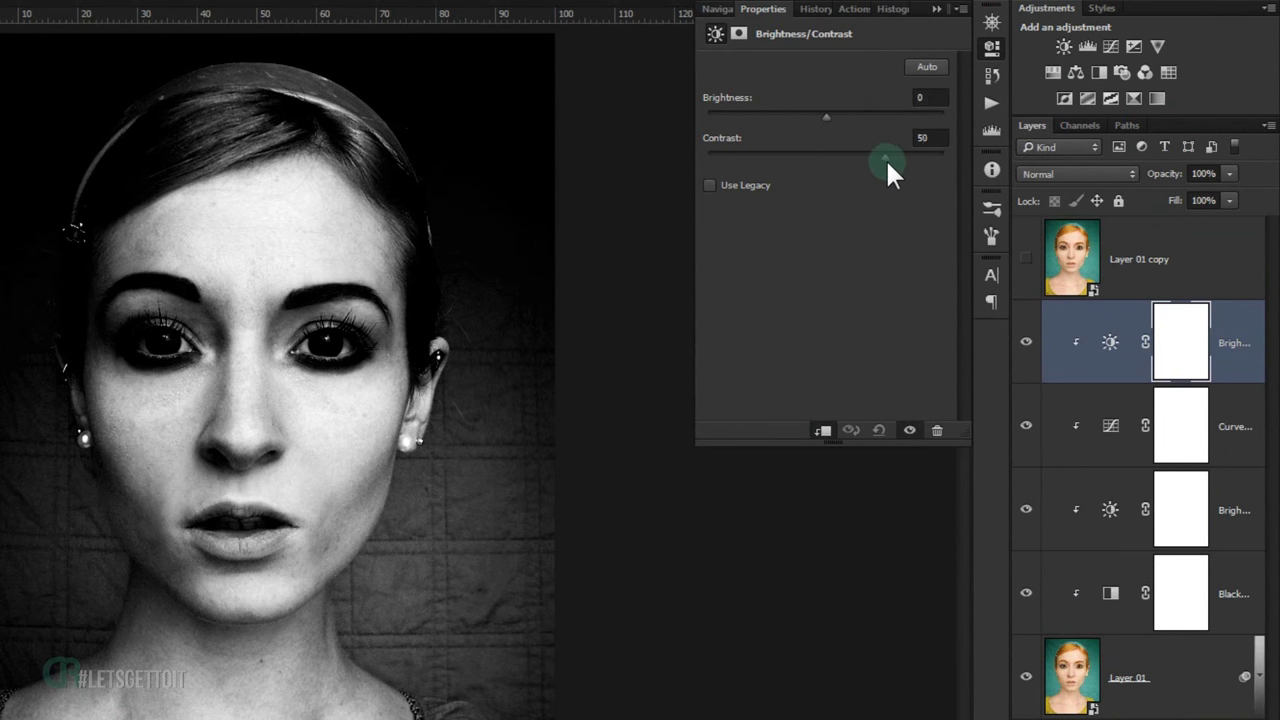
pyautogui.click(937, 8)
# Set Layer 01 to Multiply blending at 50% opacity and deselect it
pyautogui.click(1176, 678)
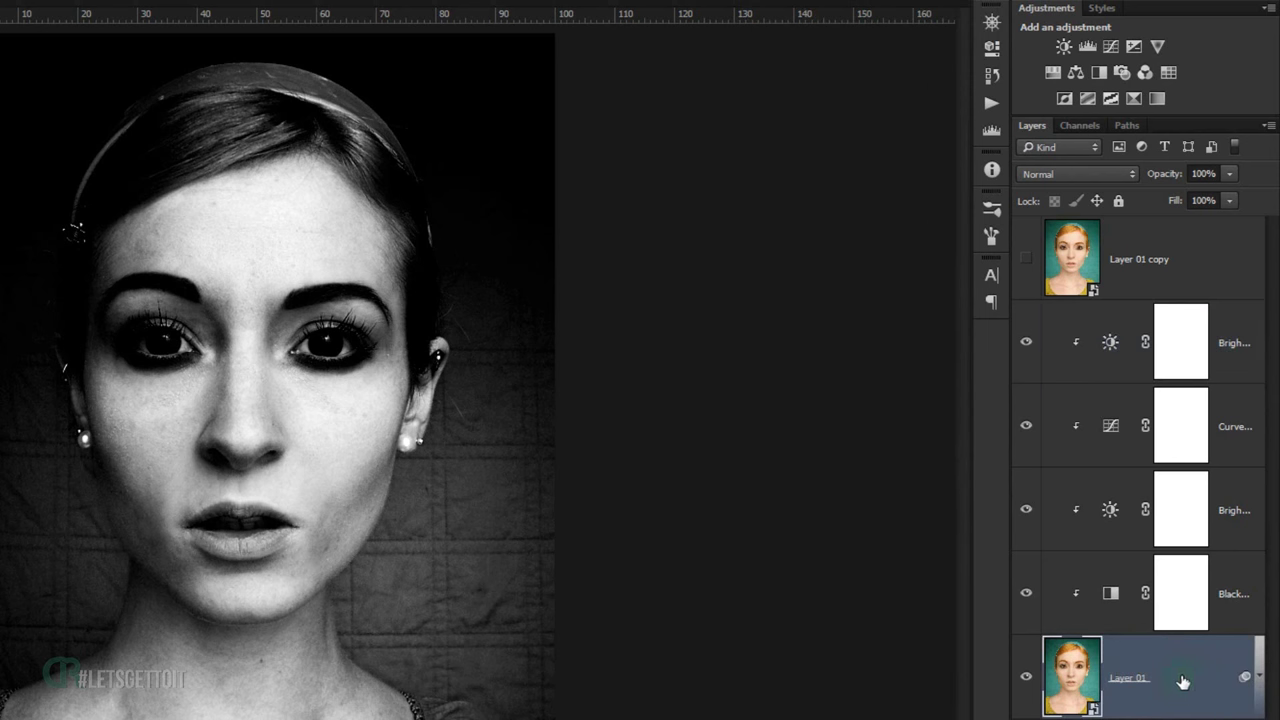
pyautogui.click(1117, 178)
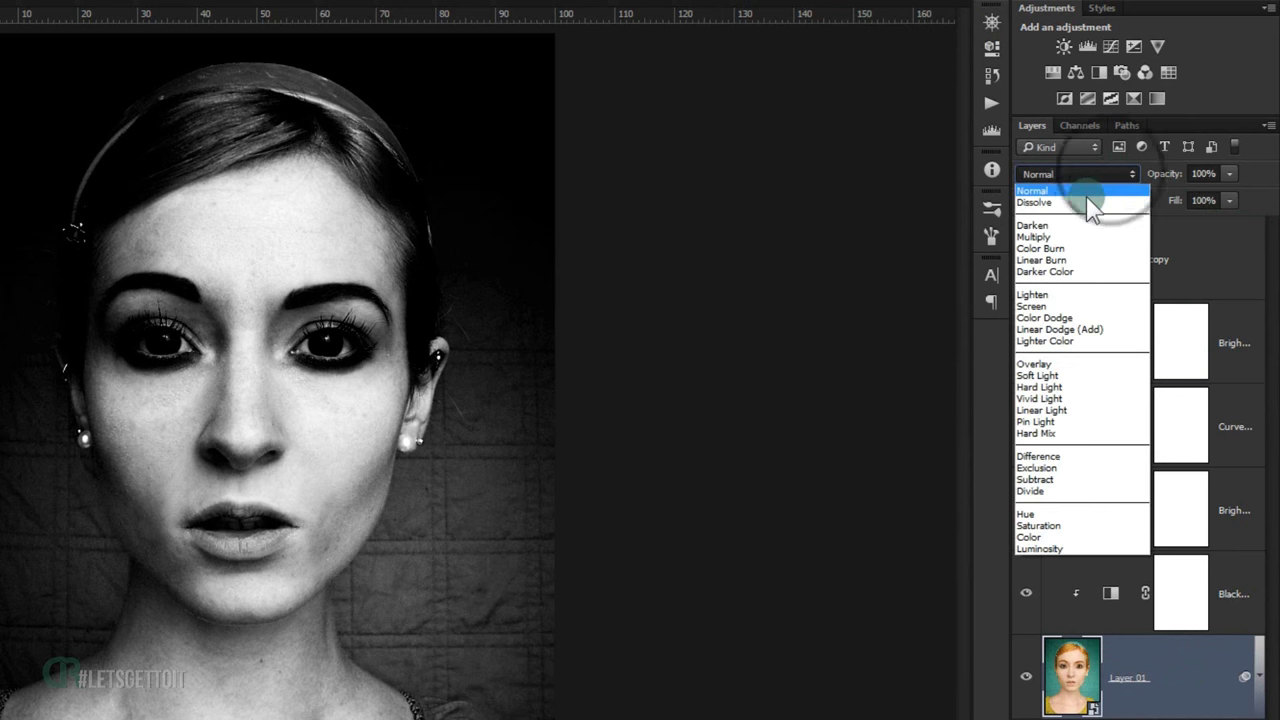
pyautogui.click(1093, 176)
pyautogui.click(1092, 173)
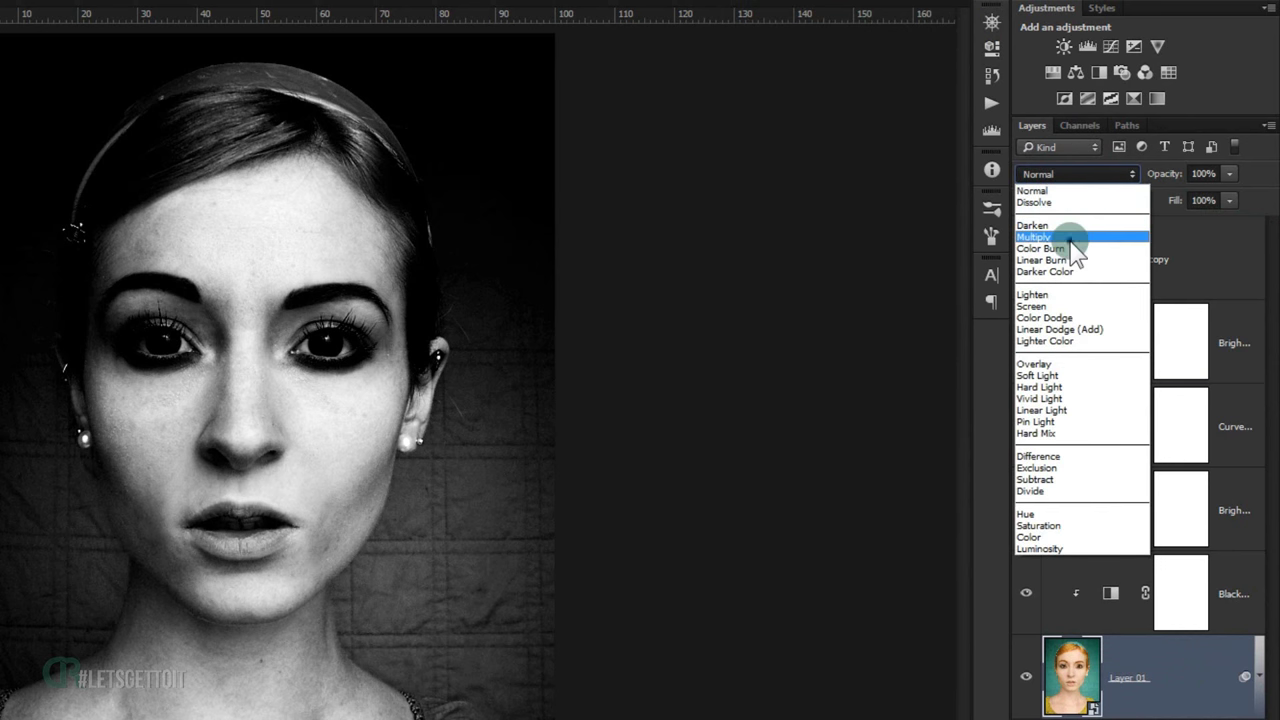
pyautogui.click(1135, 237)
pyautogui.click(1229, 173)
pyautogui.moveTo(1231, 192); pyautogui.dragTo(1178, 196)
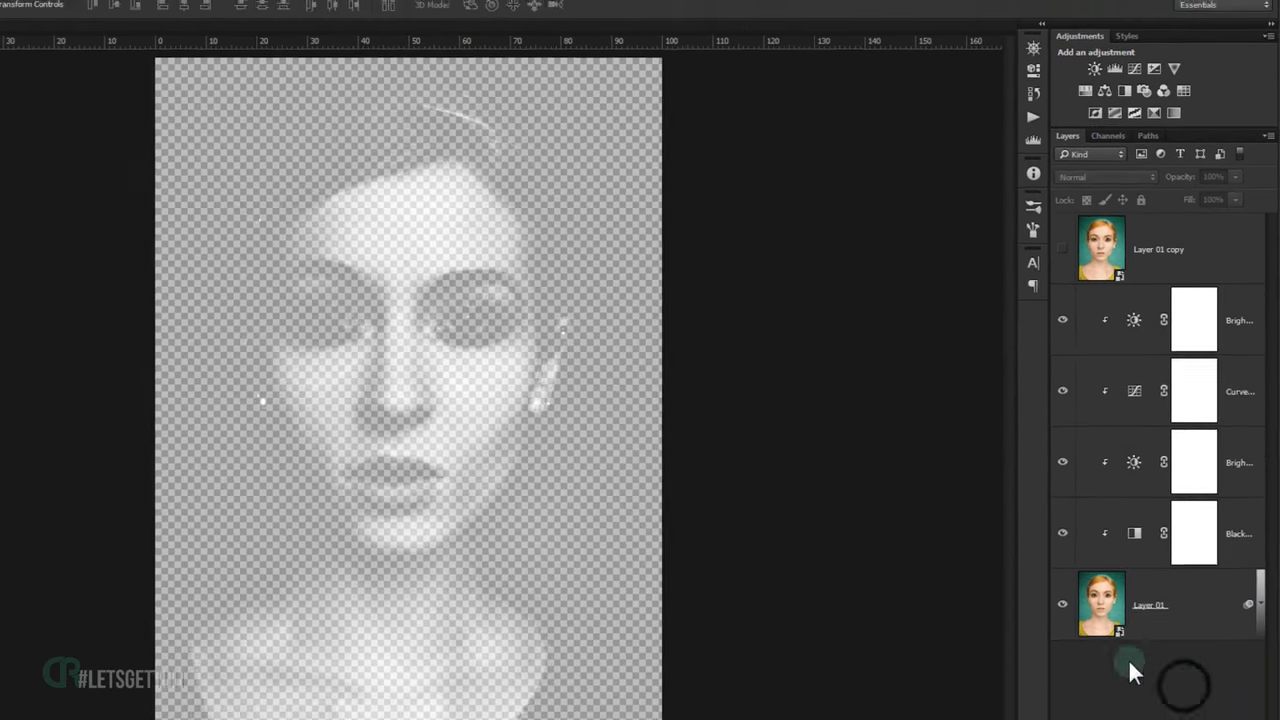
pyautogui.click(1147, 674)
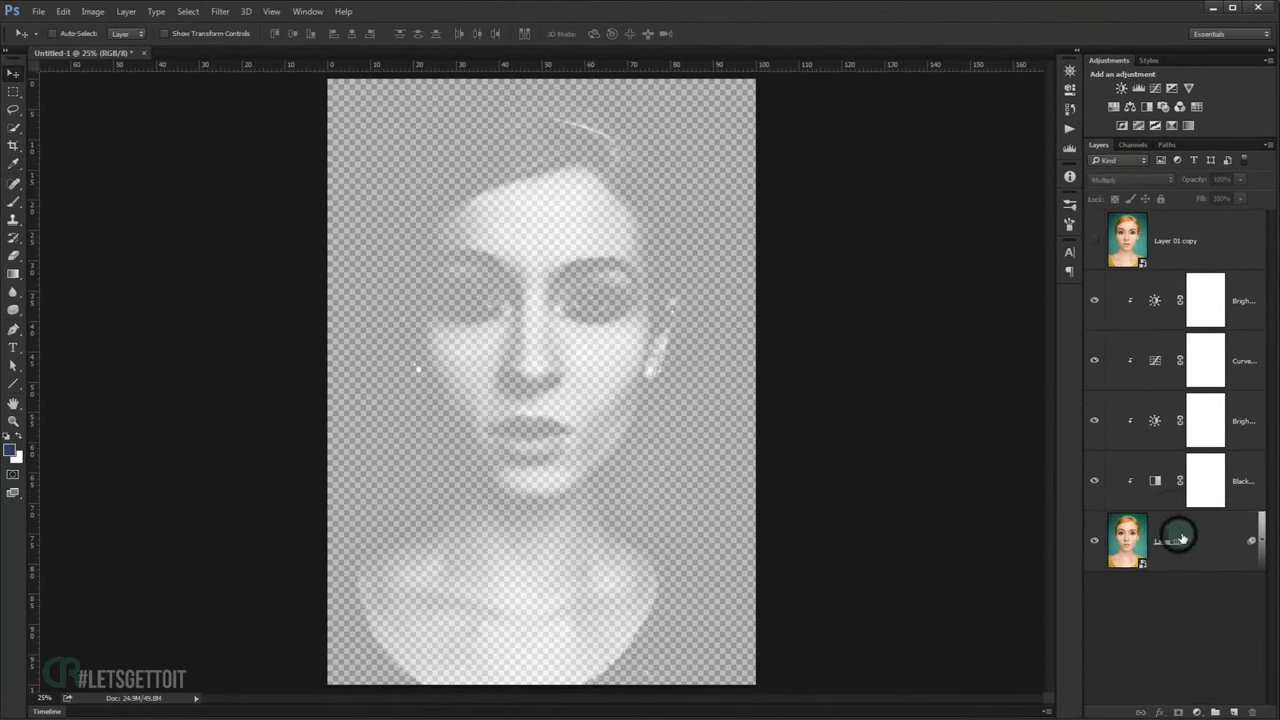
# Duplicate Layer 01 above the adjustments and apply the Sketch Charcoal filter to the copy with thickness 2, detail 4 and light/dark balance 60
pyautogui.moveTo(1196, 549); pyautogui.dragTo(1141, 291)
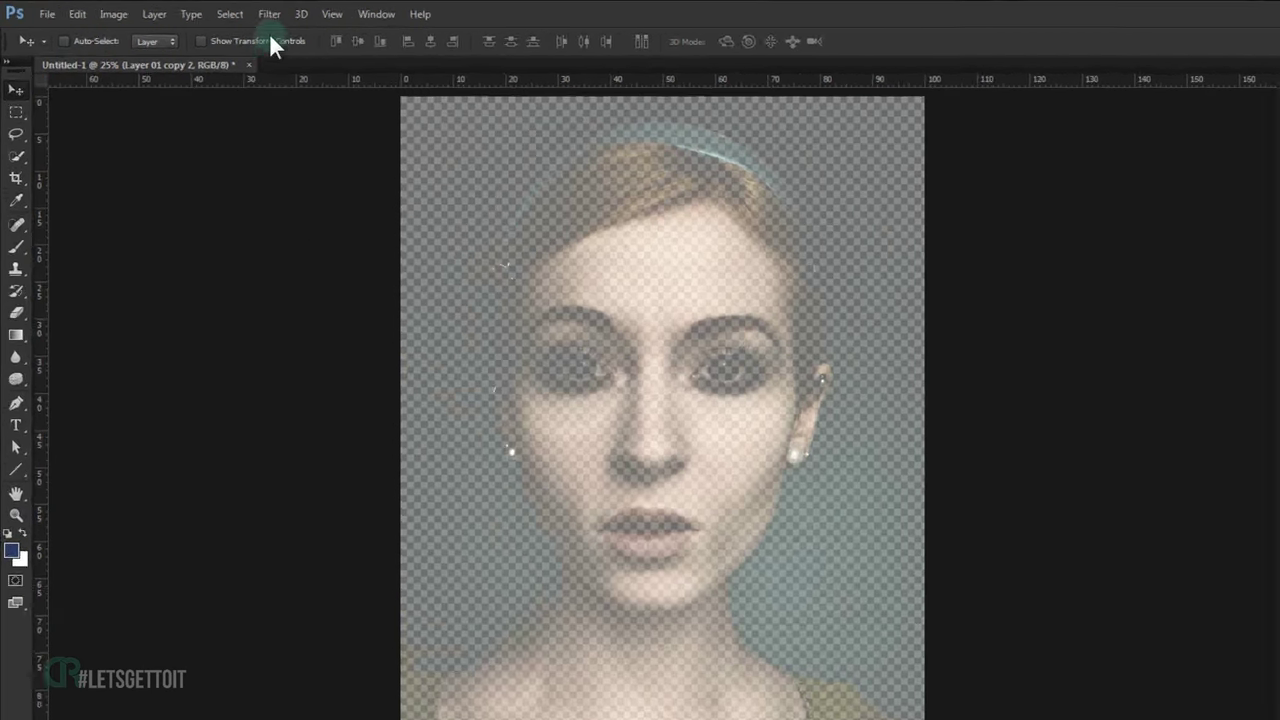
pyautogui.click(220, 11)
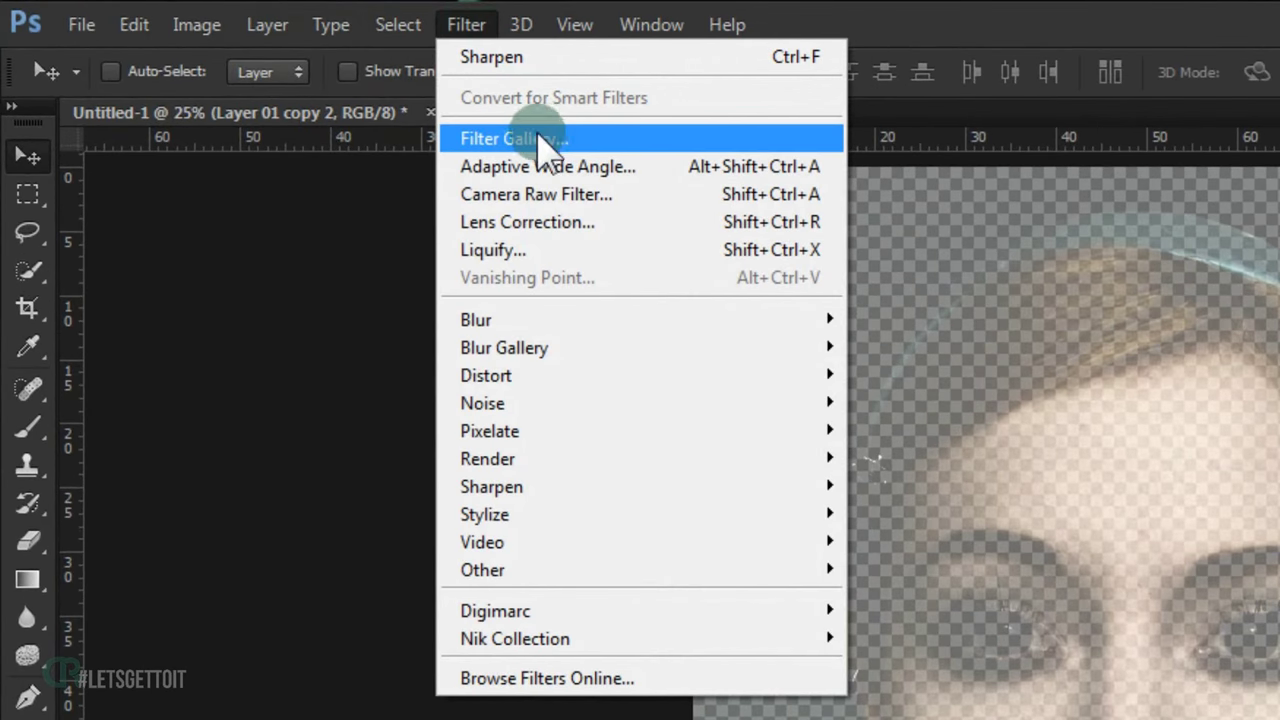
pyautogui.click(480, 138)
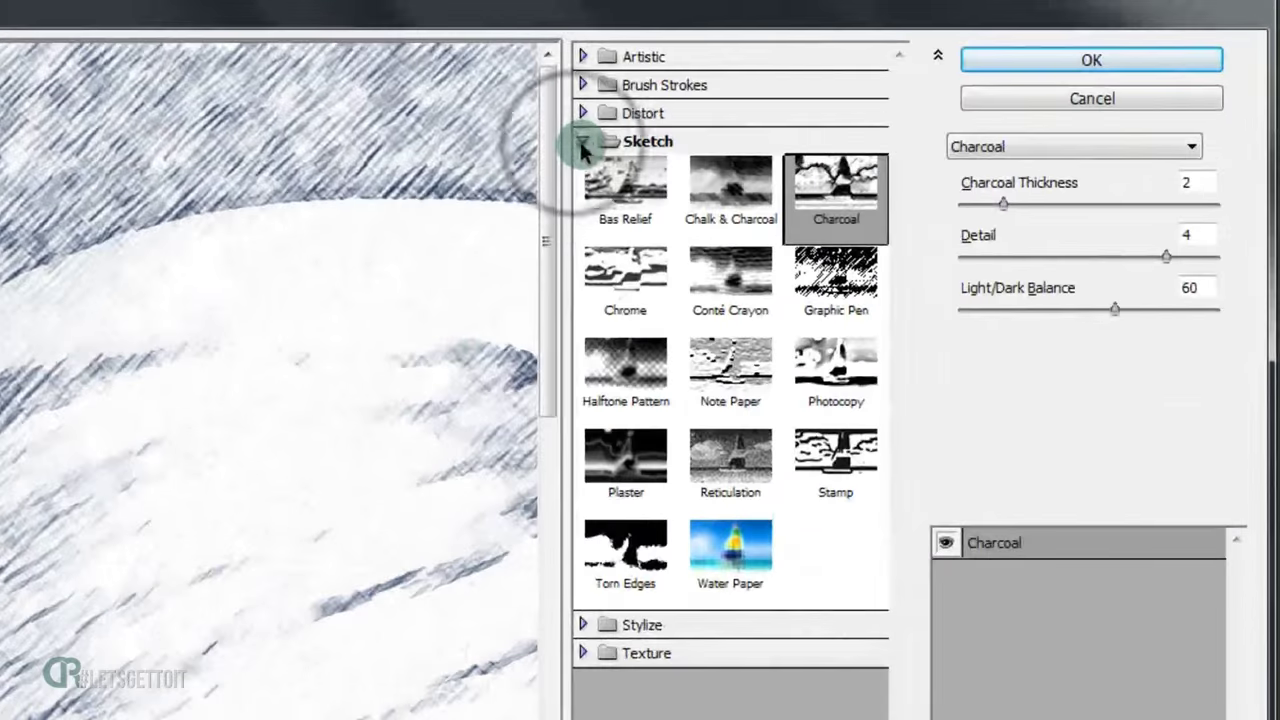
pyautogui.click(935, 76)
pyautogui.click(590, 141)
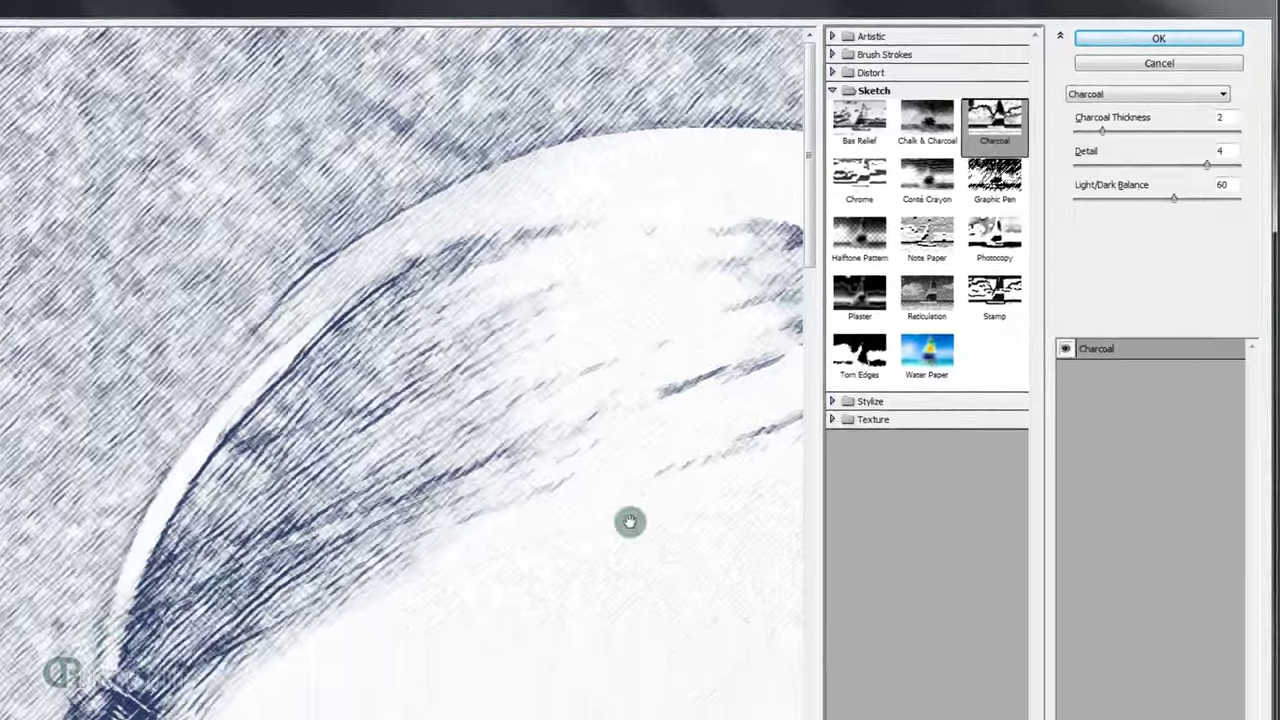
pyautogui.moveTo(629, 520); pyautogui.dragTo(519, 291)
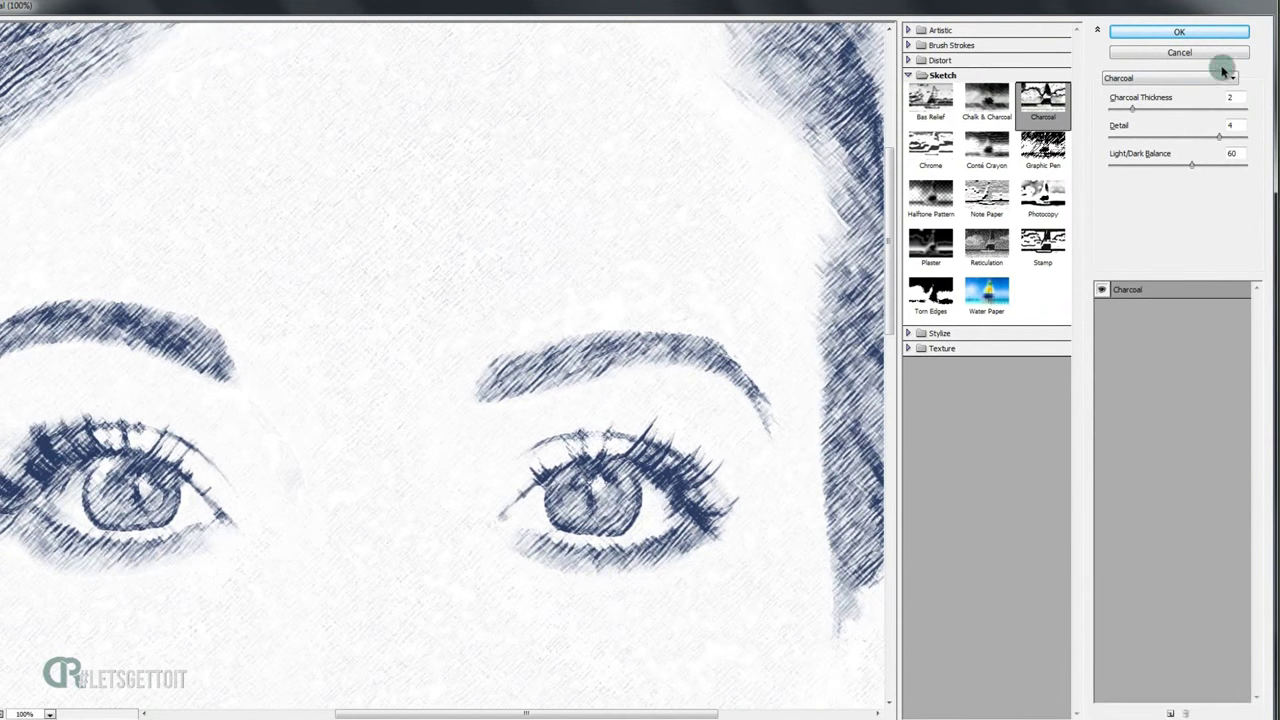
pyautogui.moveTo(556, 380); pyautogui.dragTo(567, 334)
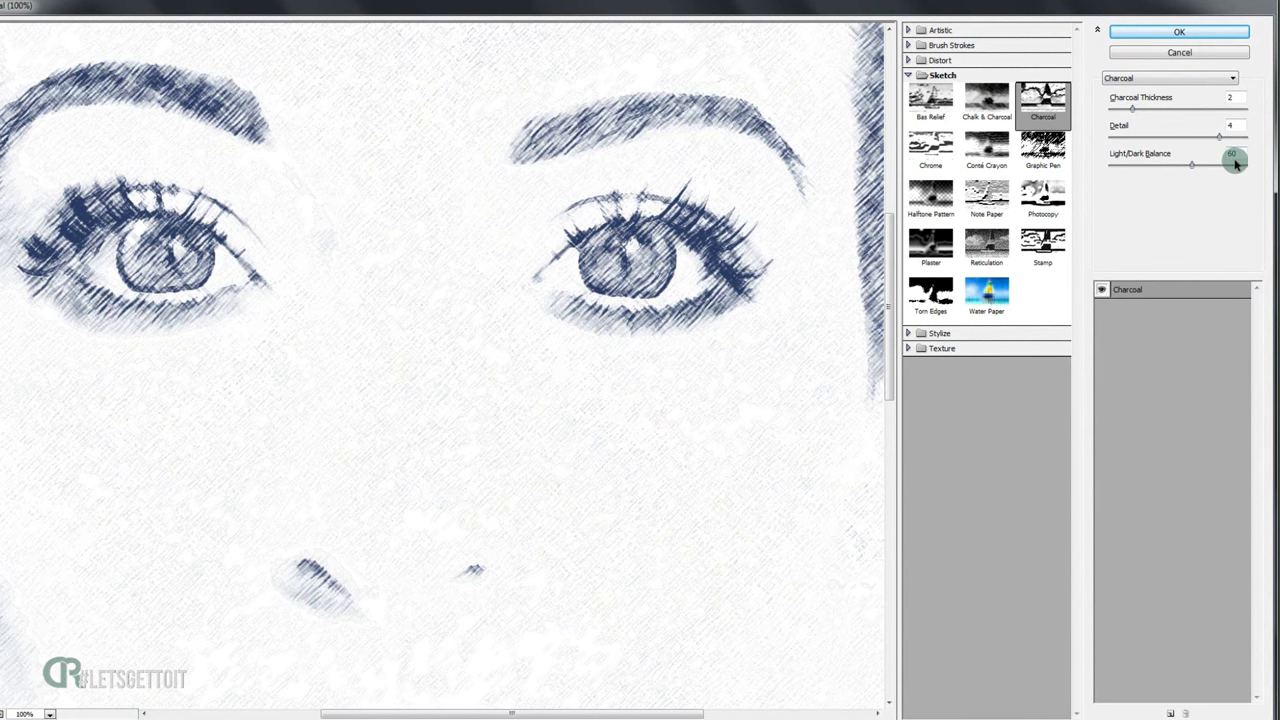
pyautogui.moveTo(620, 409); pyautogui.dragTo(586, 351)
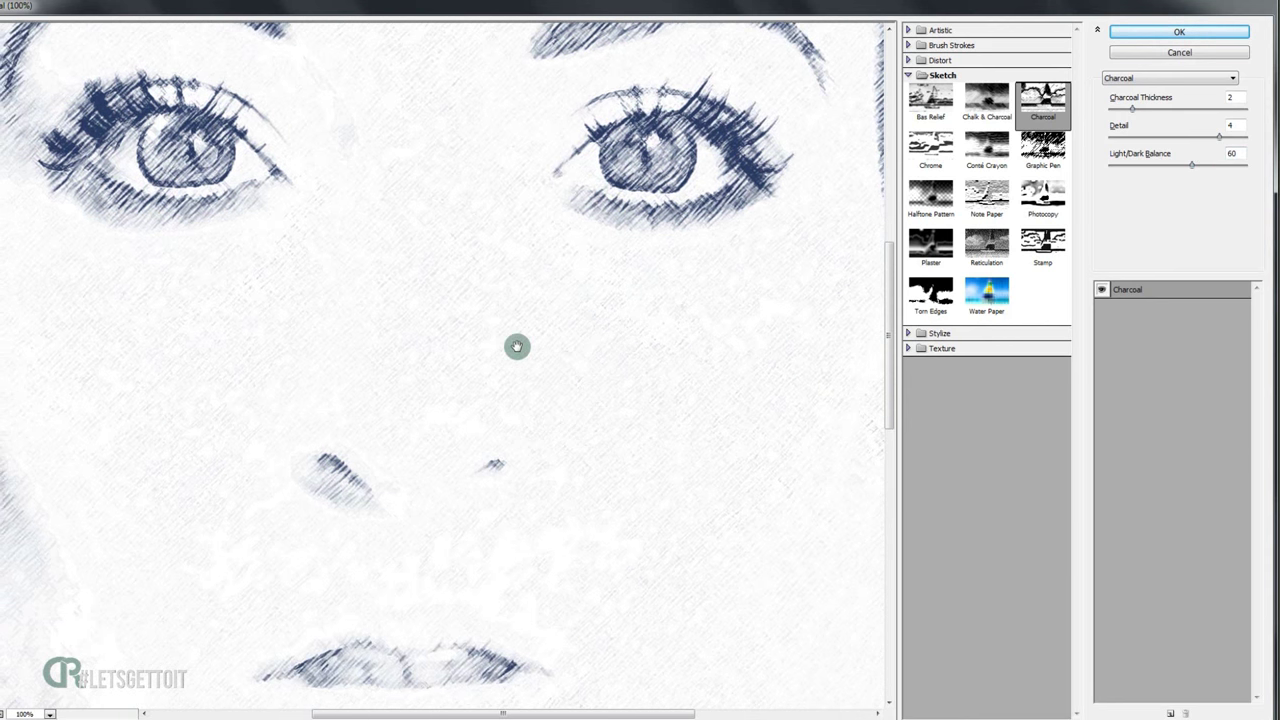
pyautogui.click(1178, 35)
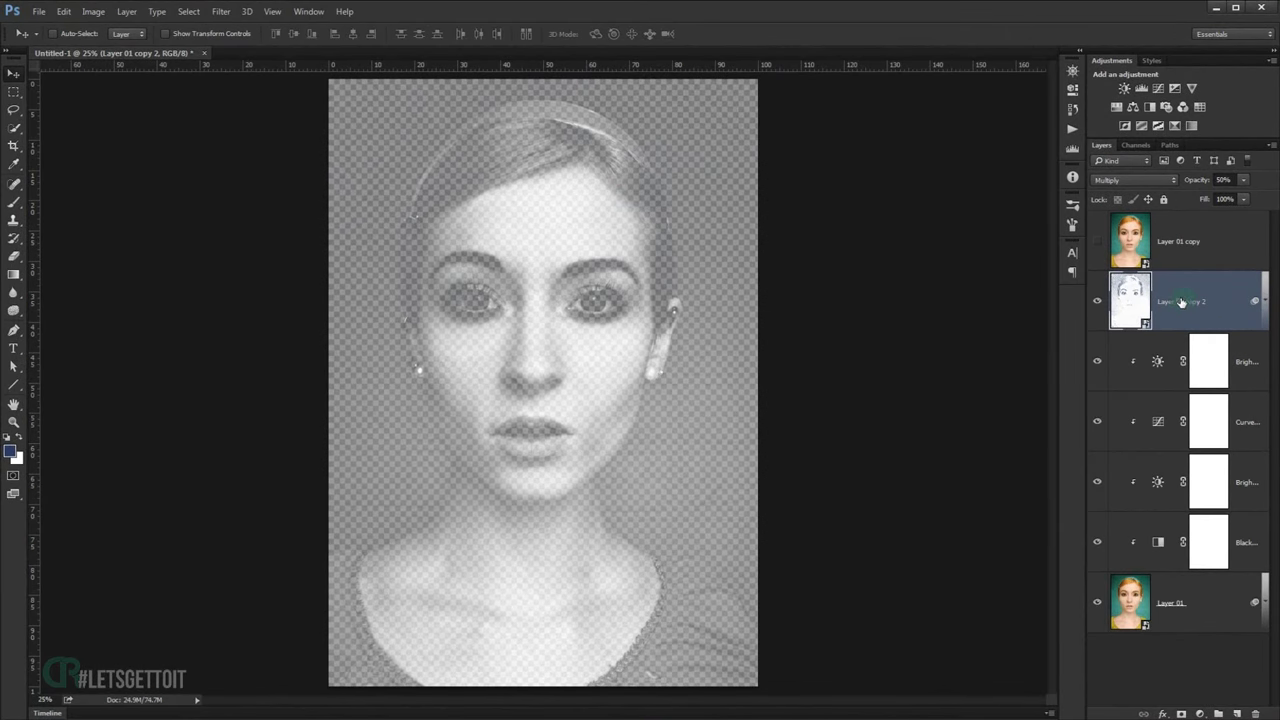
# Duplicate Layer 01 copy 2 and switch the copy's Filter Gallery effect from Charcoal to the Artistic Dry Brush filter
pyautogui.press('alt')
pyautogui.moveTo(1183, 308); pyautogui.dragTo(1187, 292)
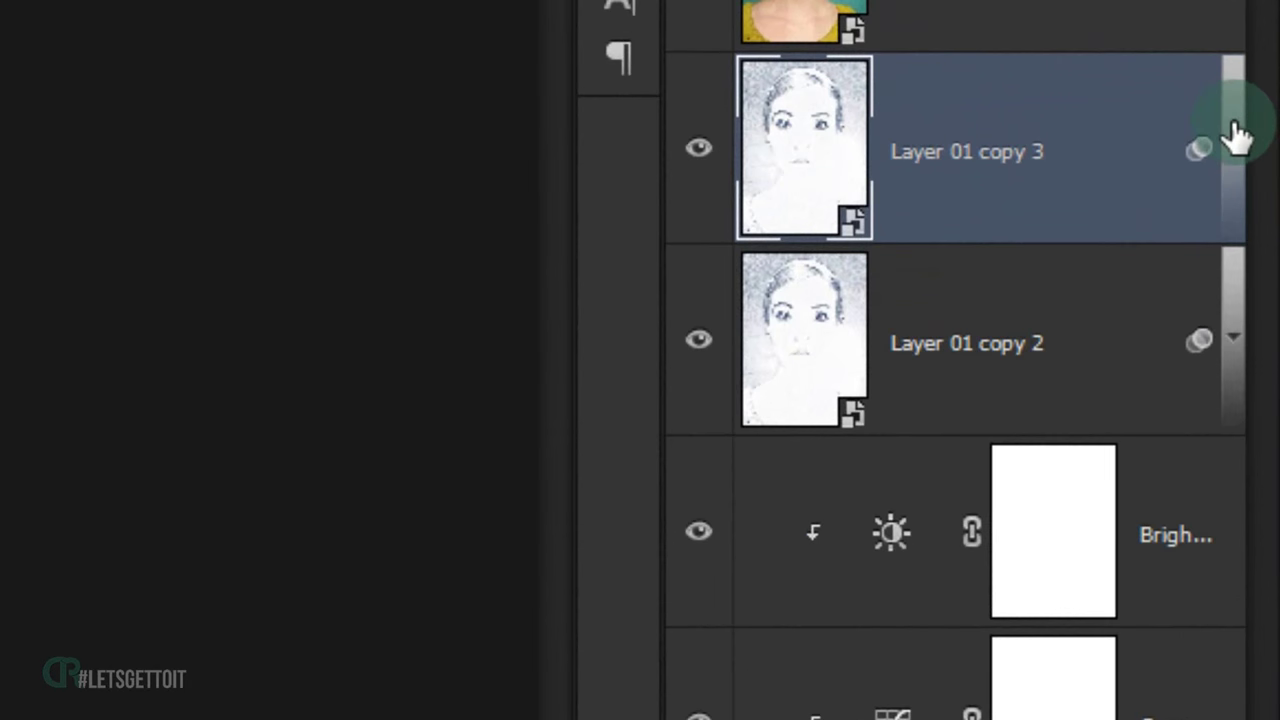
pyautogui.click(1265, 300)
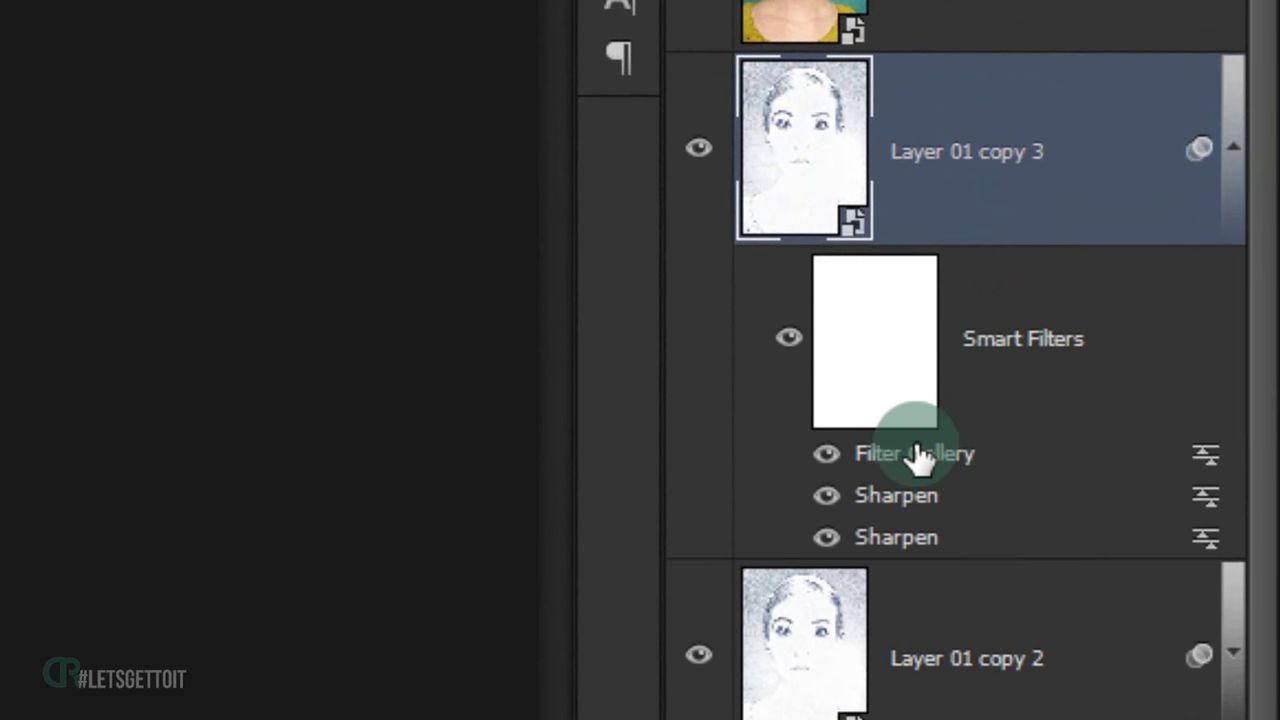
pyautogui.doubleClick(970, 462)
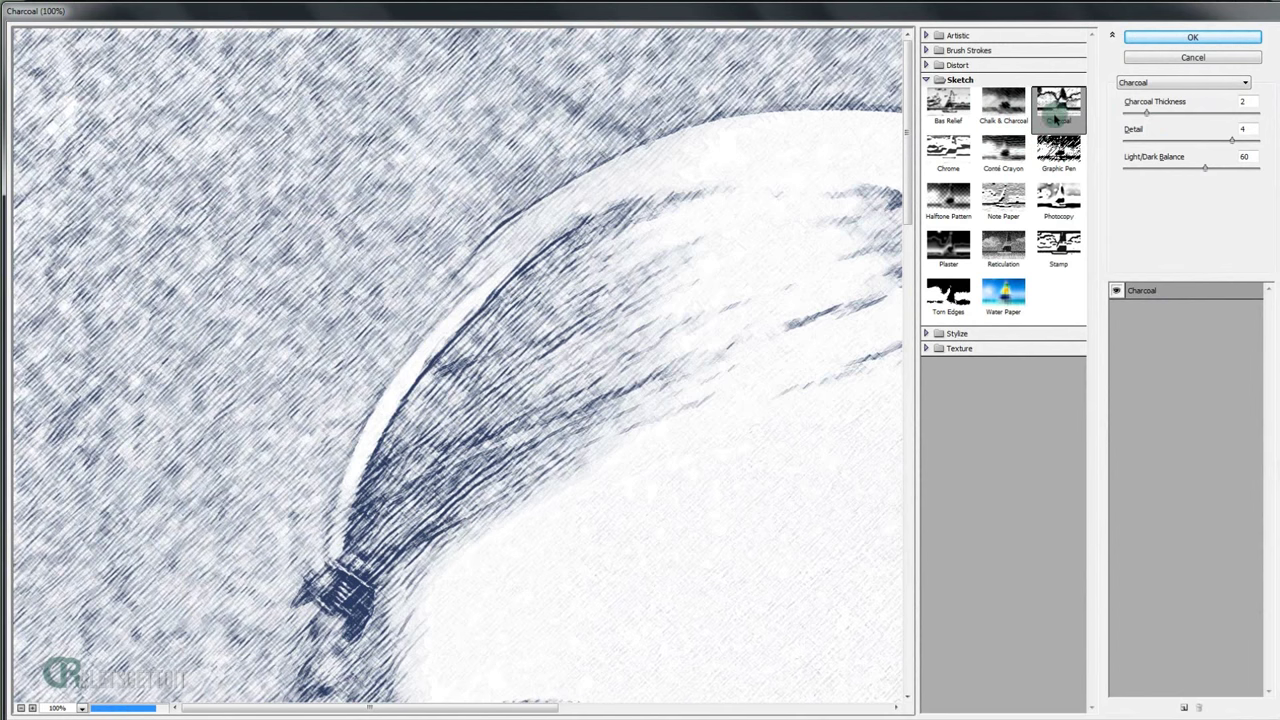
pyautogui.click(927, 80)
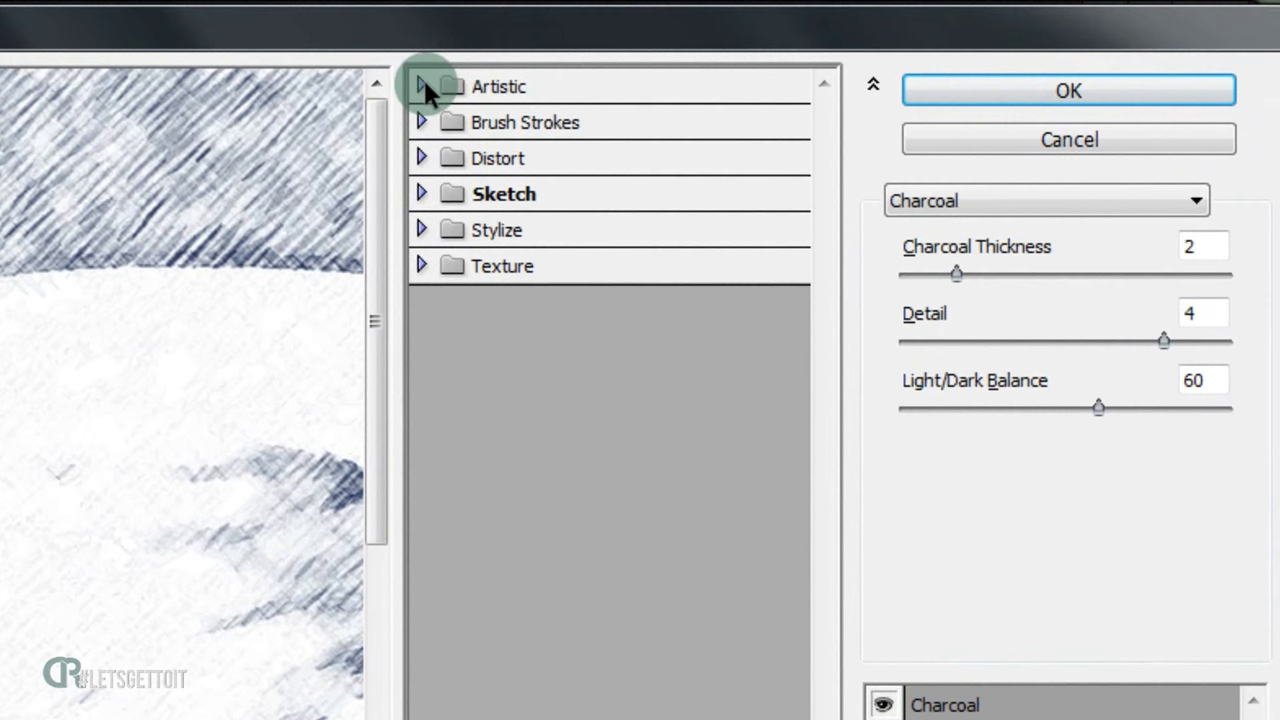
pyautogui.click(422, 86)
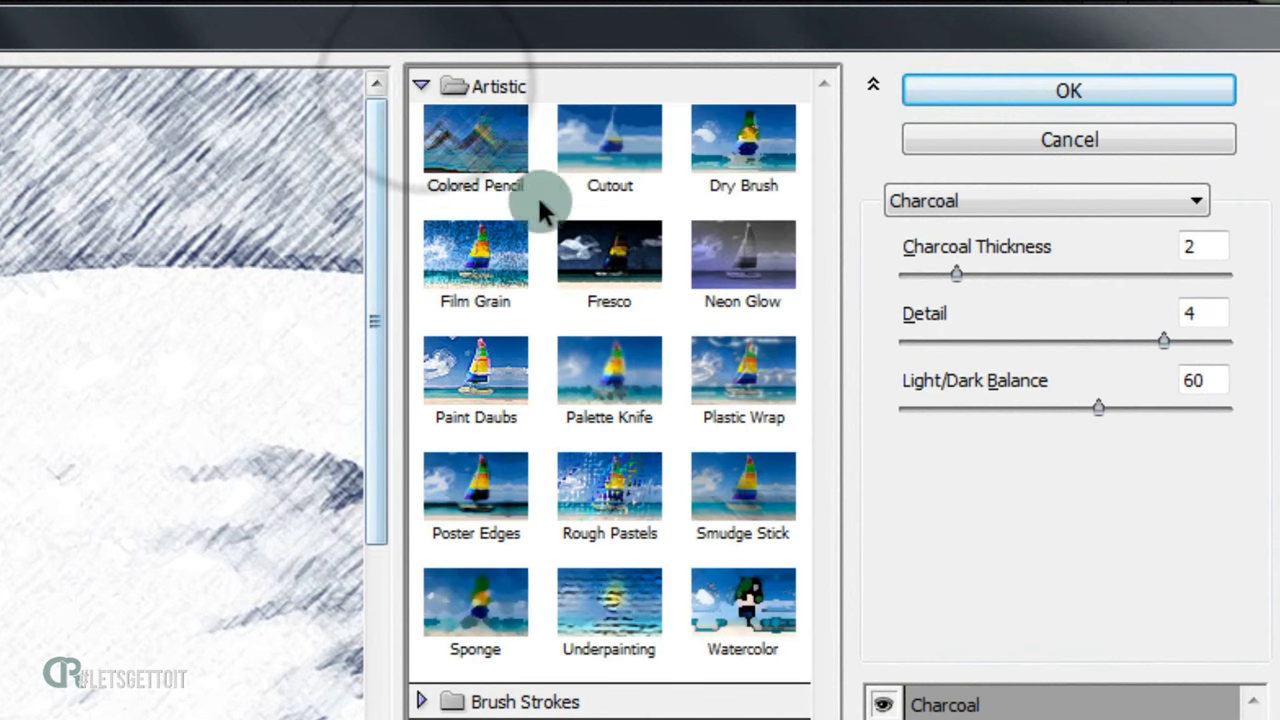
pyautogui.click(740, 185)
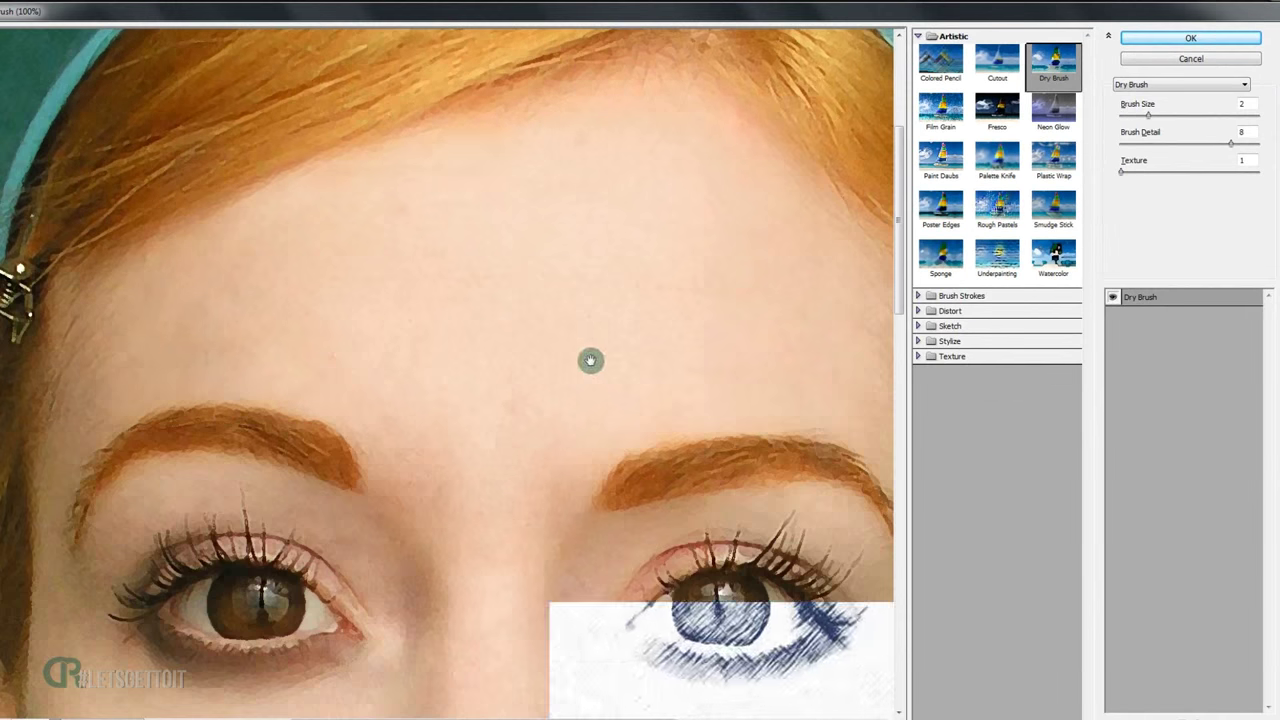
# Apply the Dry Brush filter with brush size 10, brush detail 8 and texture 1
pyautogui.moveTo(591, 360)
pyautogui.mouseDown()
pyautogui.moveTo(568, 287)
pyautogui.moveTo(614, 220)
pyautogui.mouseUp()
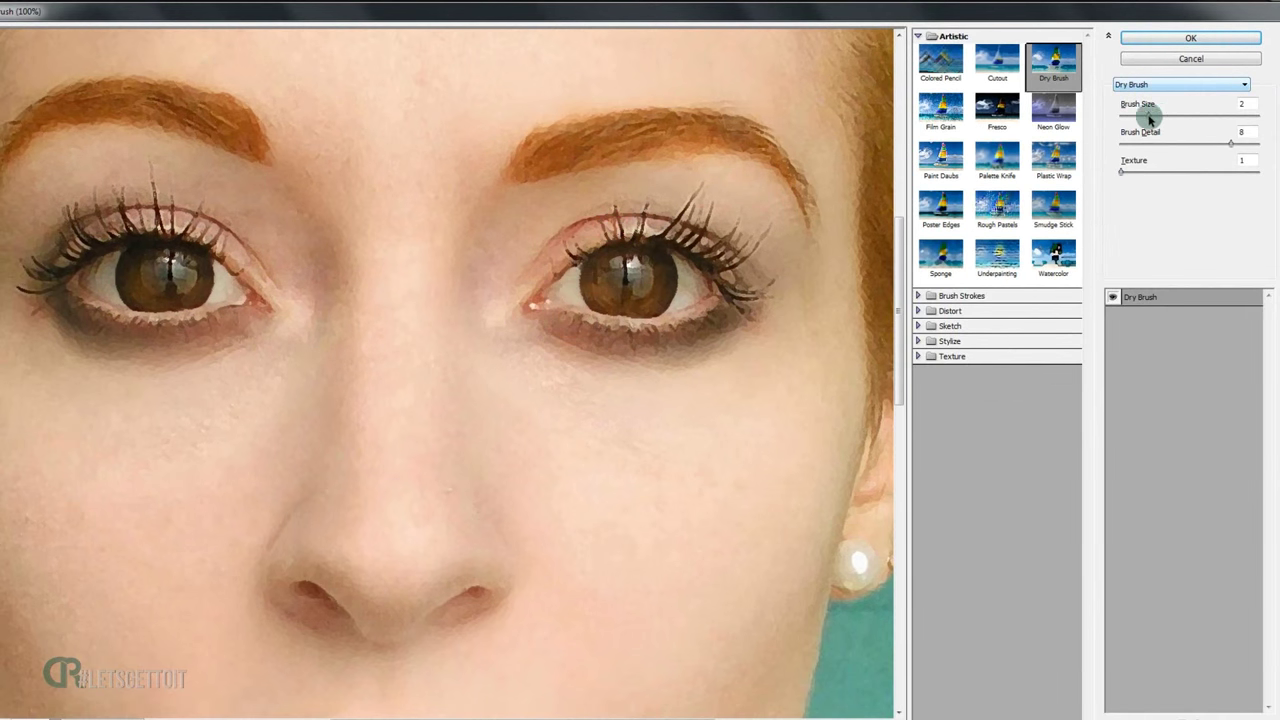
pyautogui.moveTo(1147, 118); pyautogui.dragTo(1275, 124)
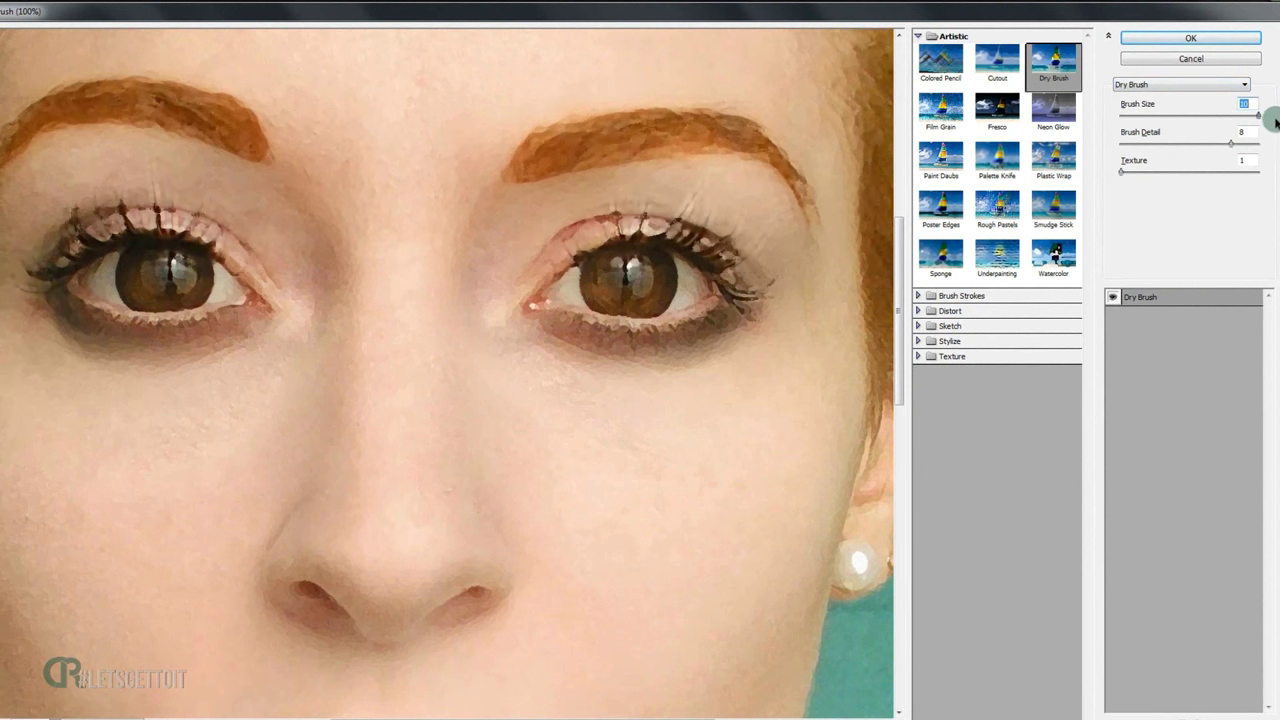
pyautogui.moveTo(1136, 138); pyautogui.dragTo(1236, 138)
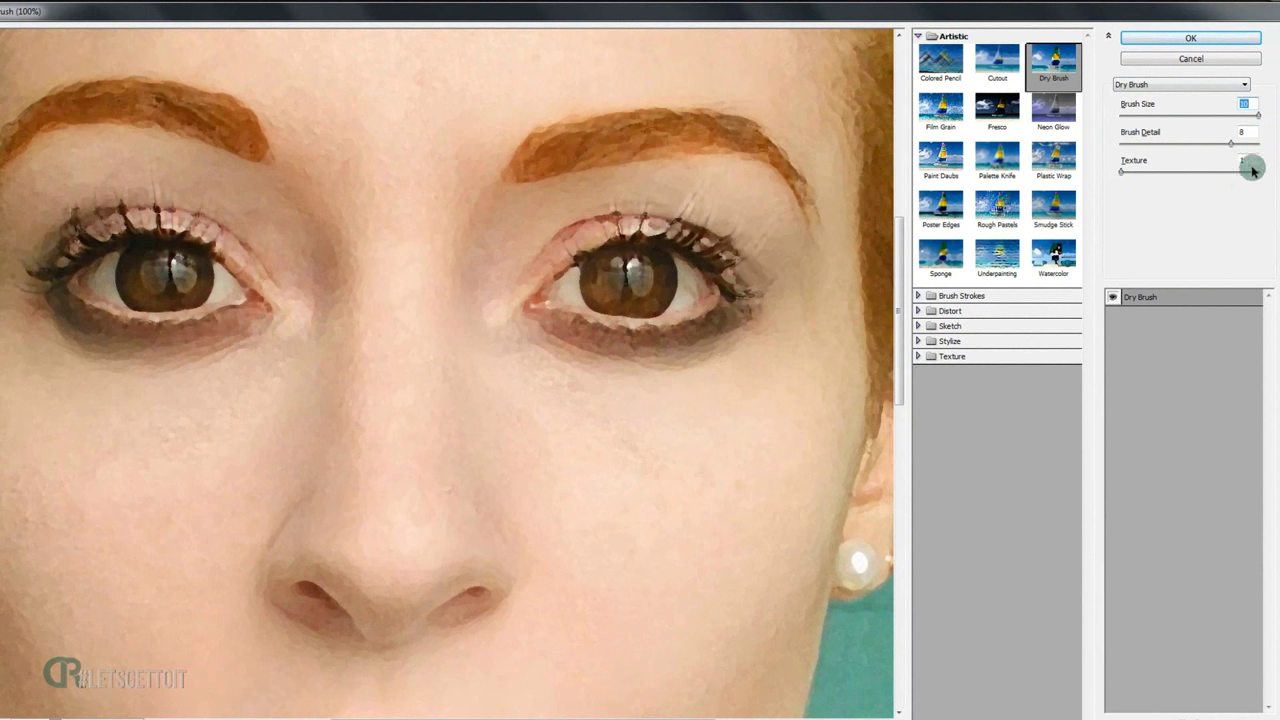
pyautogui.moveTo(523, 408); pyautogui.dragTo(603, 363)
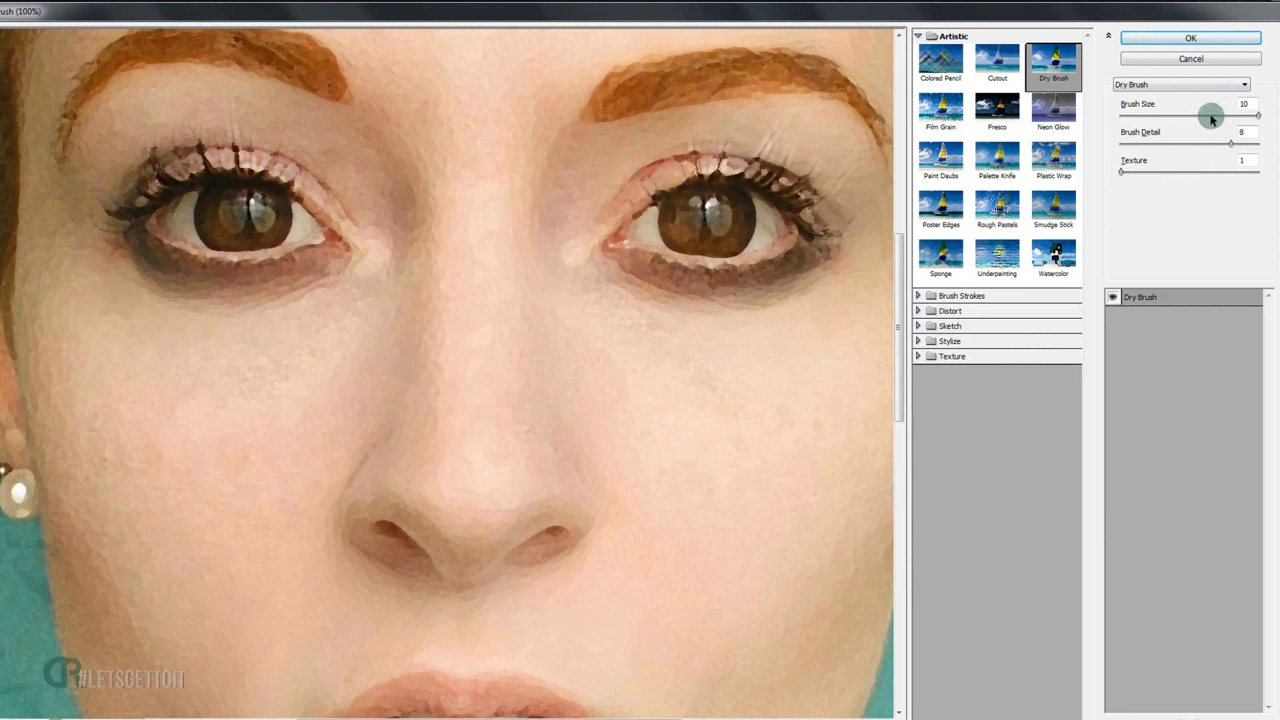
pyautogui.click(1204, 37)
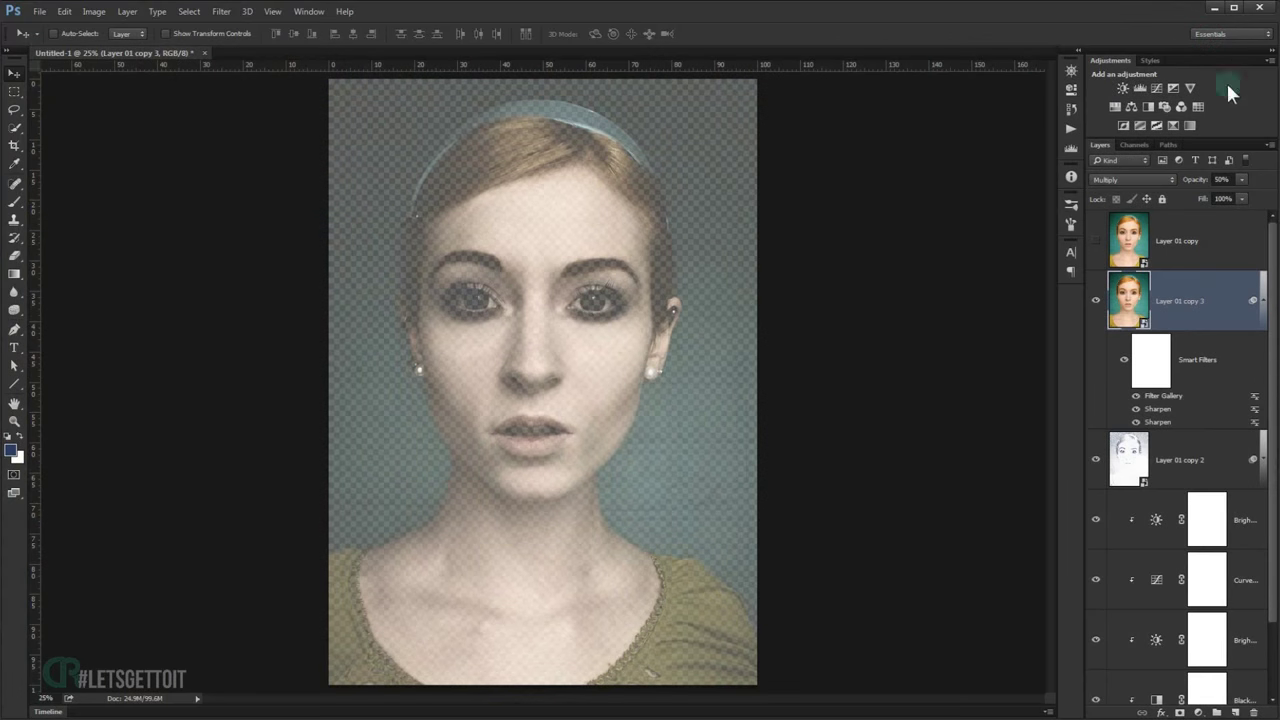
# Set Layer 01 copy 3's opacity to 40% and collapse its smart filter list
pyautogui.click(1226, 179)
pyautogui.write('20')
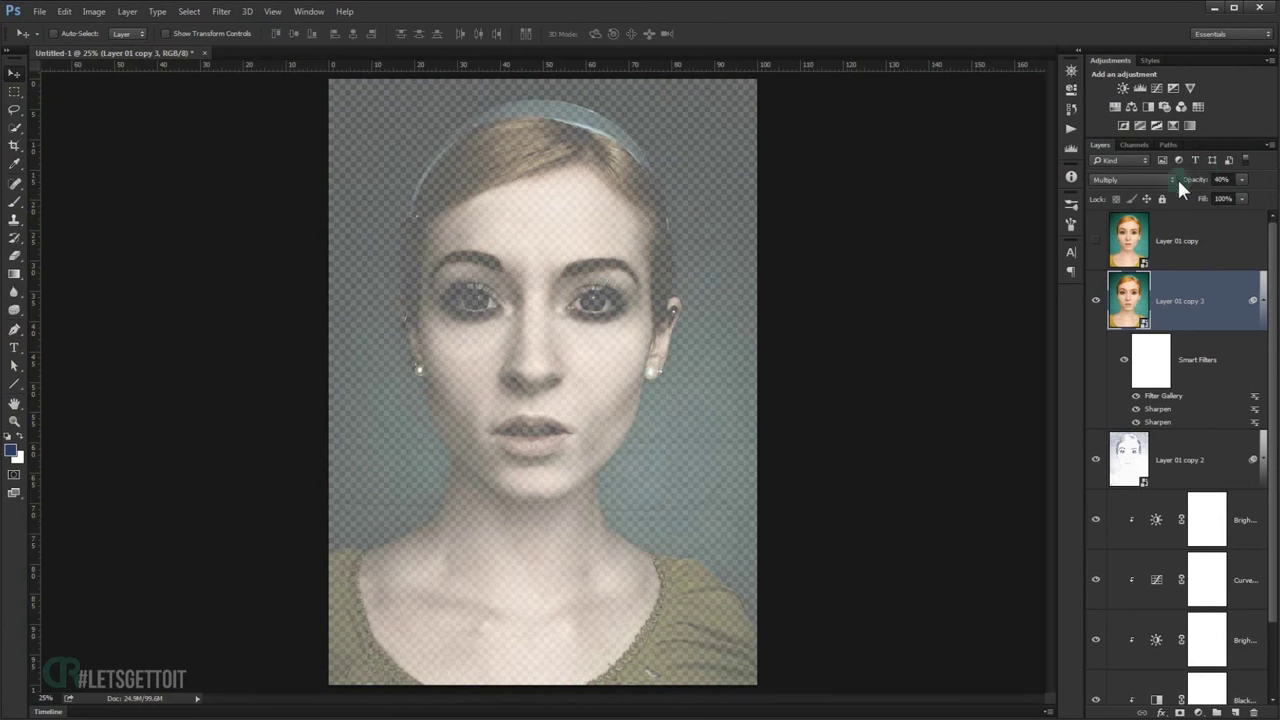
pyautogui.click(1265, 300)
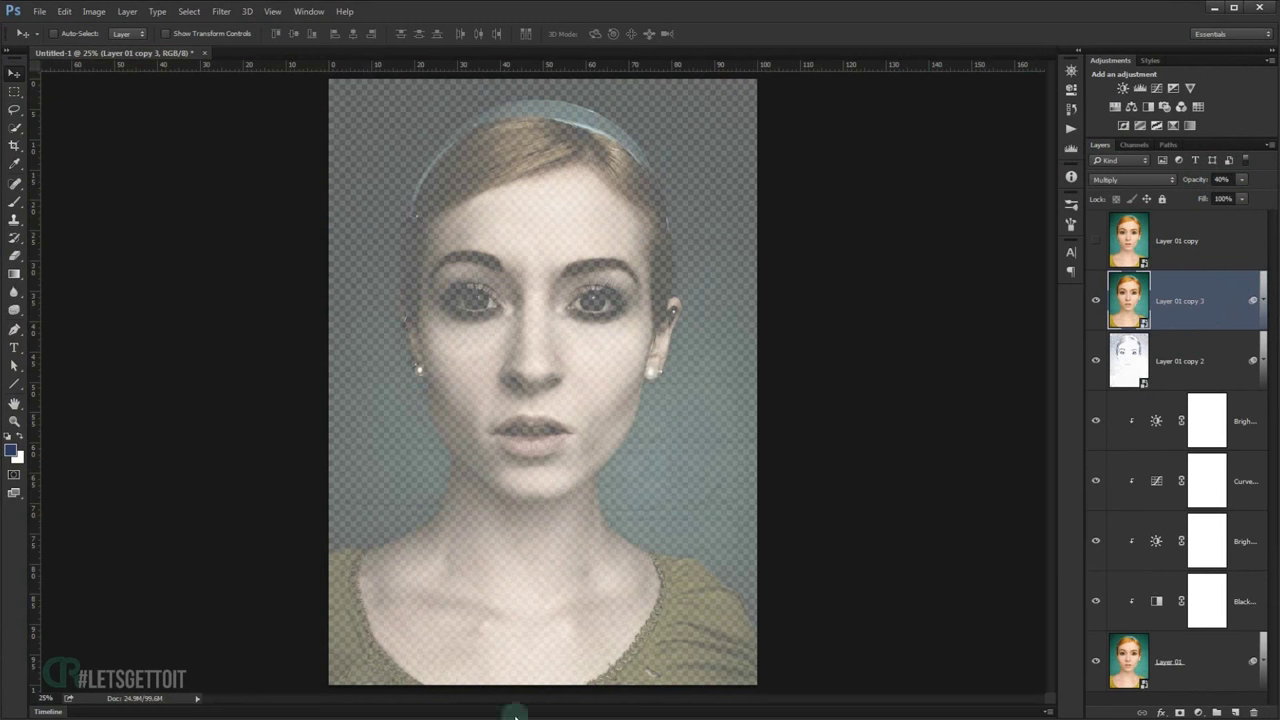
# Place Watercolor_Texture.png from the Watercolor folder into the document and move its layer below Layer 01
pyautogui.hotkey('alt', 'Tab')
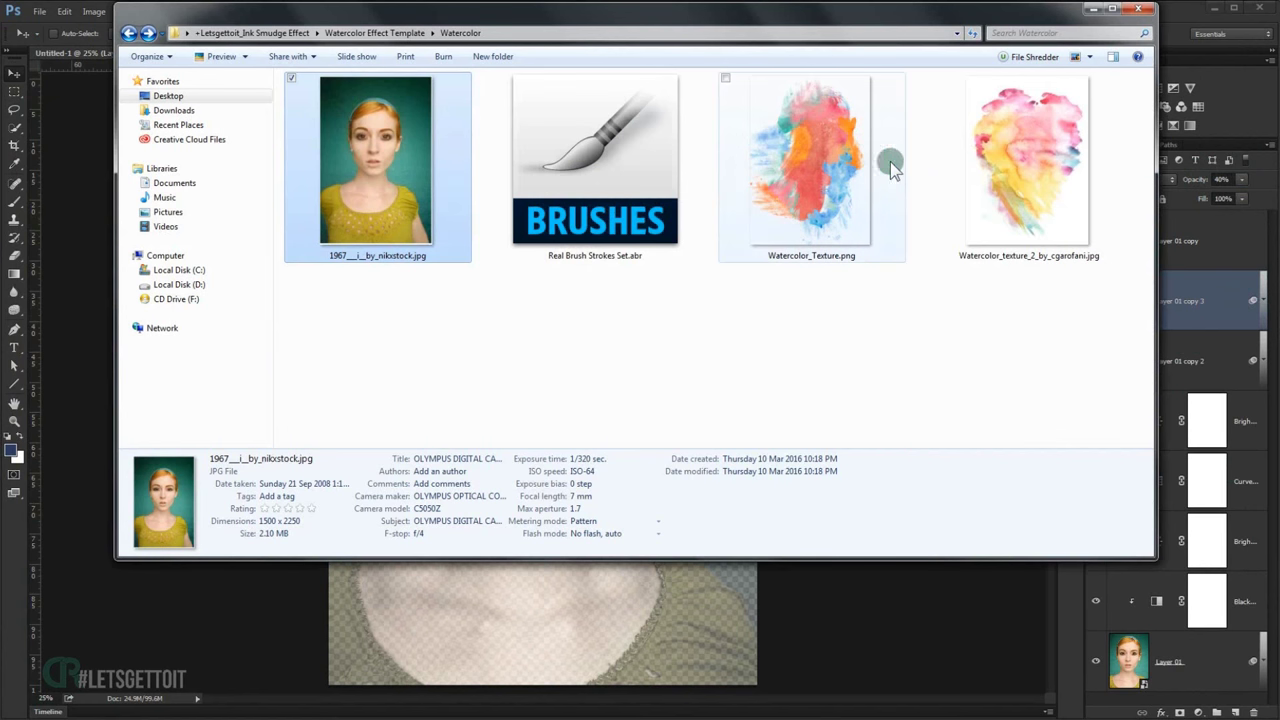
pyautogui.click(800, 184)
pyautogui.moveTo(812, 200); pyautogui.dragTo(625, 600)
pyautogui.press('Return')
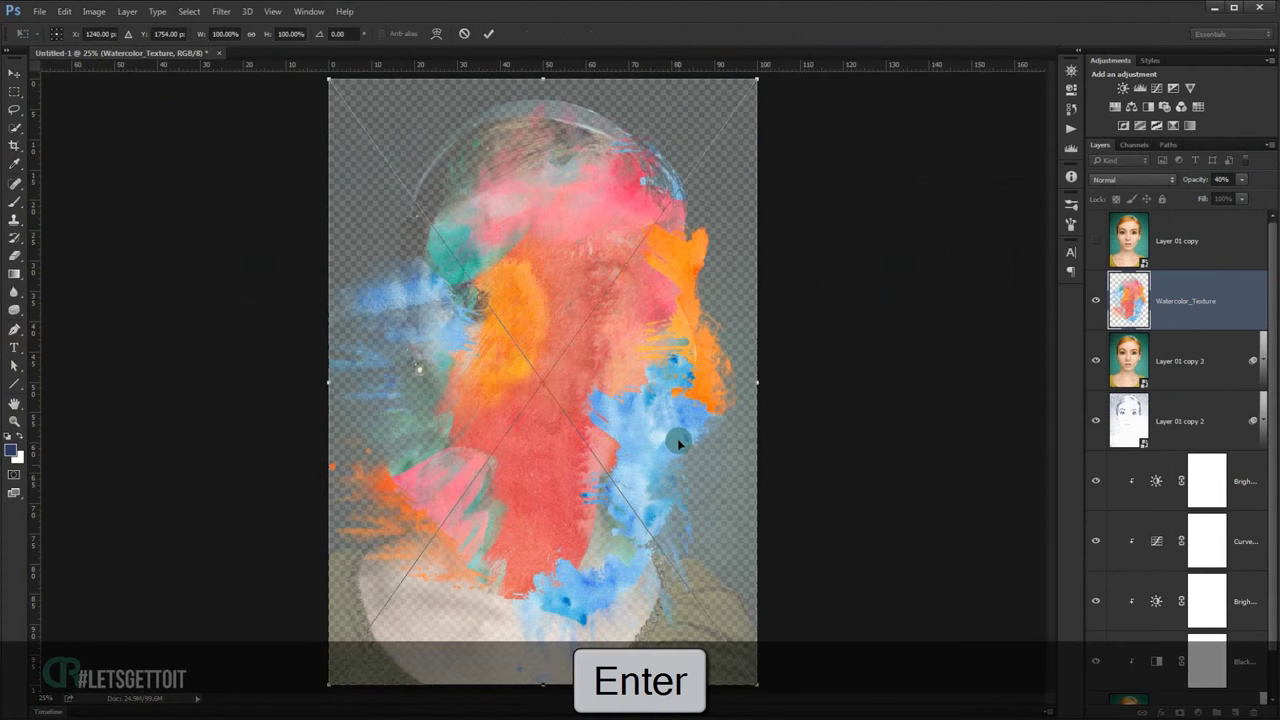
pyautogui.scroll(-1, 1245, 217)
pyautogui.moveTo(1210, 258); pyautogui.dragTo(1150, 700)
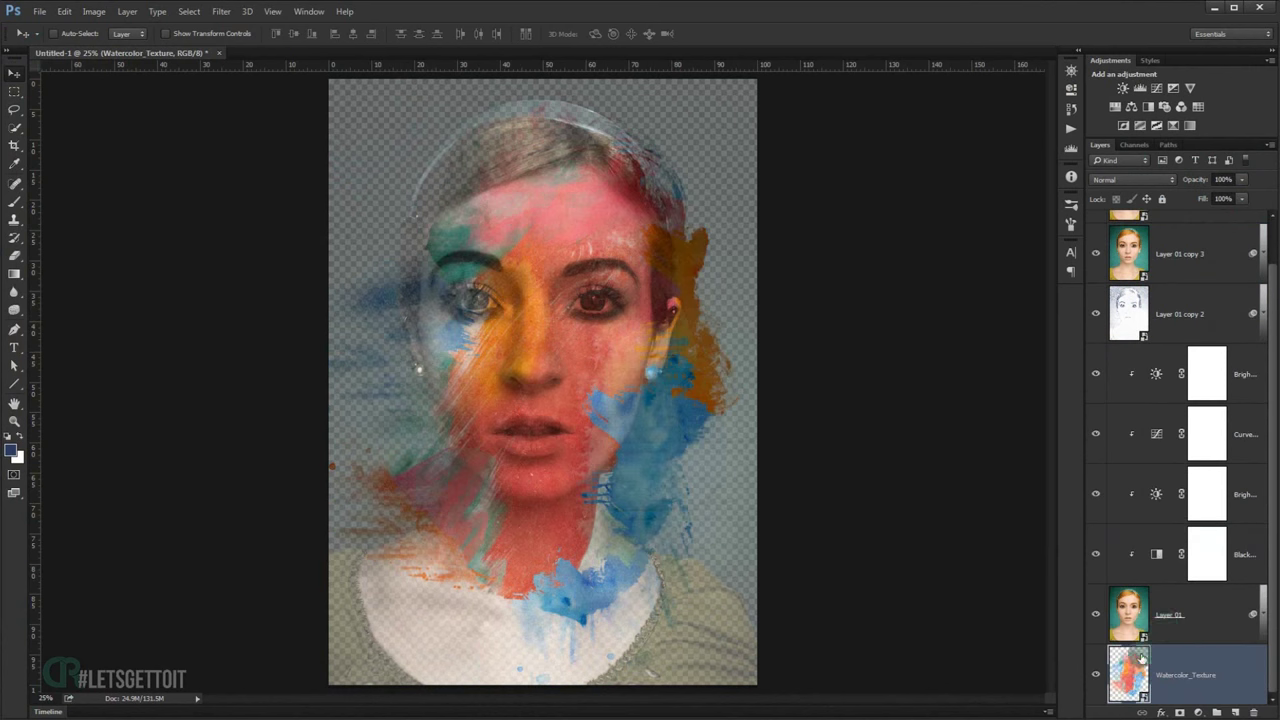
# Shift the Watercolor_Texture layer up and to the left over the face and rotate it to about -4.33 degrees
pyautogui.click(1166, 614)
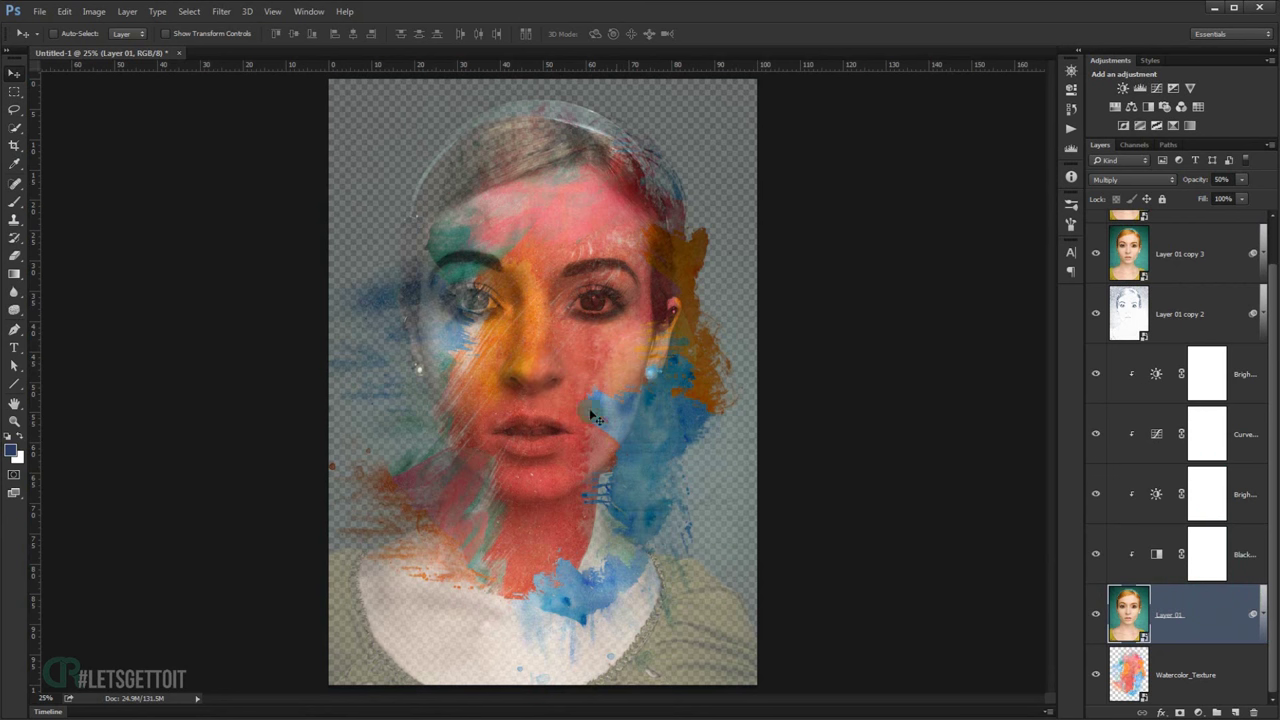
pyautogui.click(1192, 677)
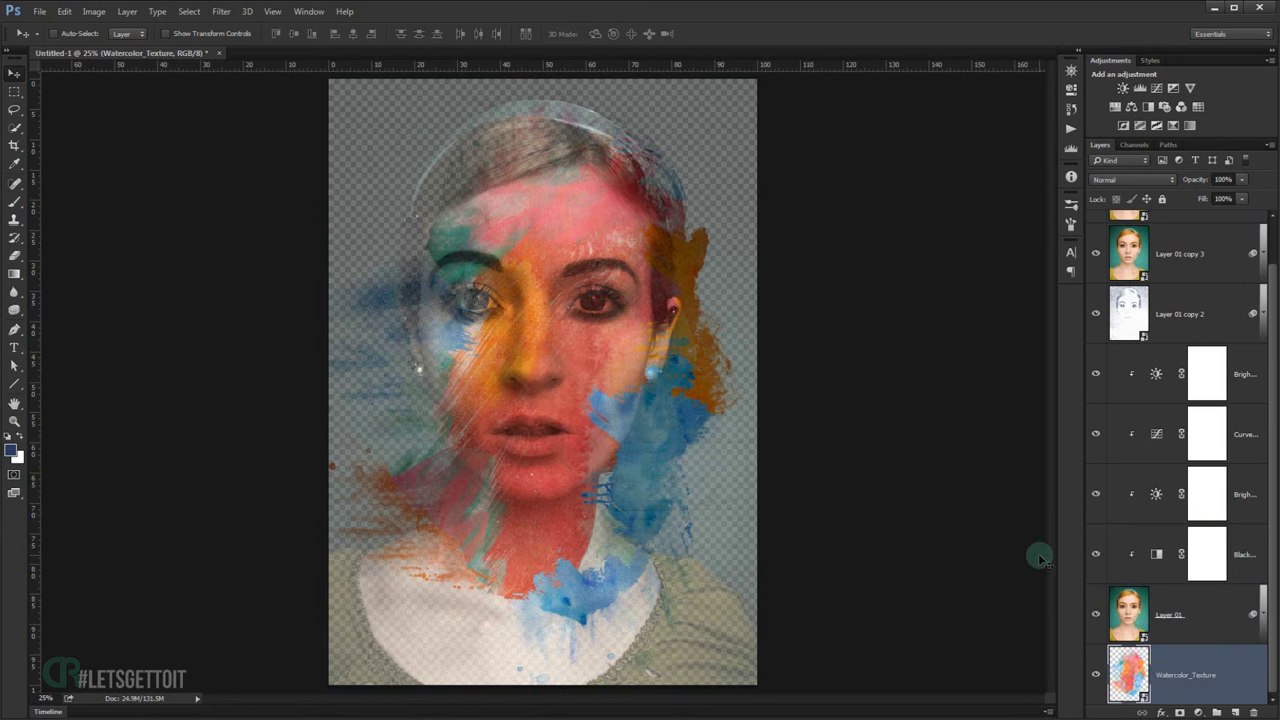
pyautogui.hotkey('ctrl', 't')
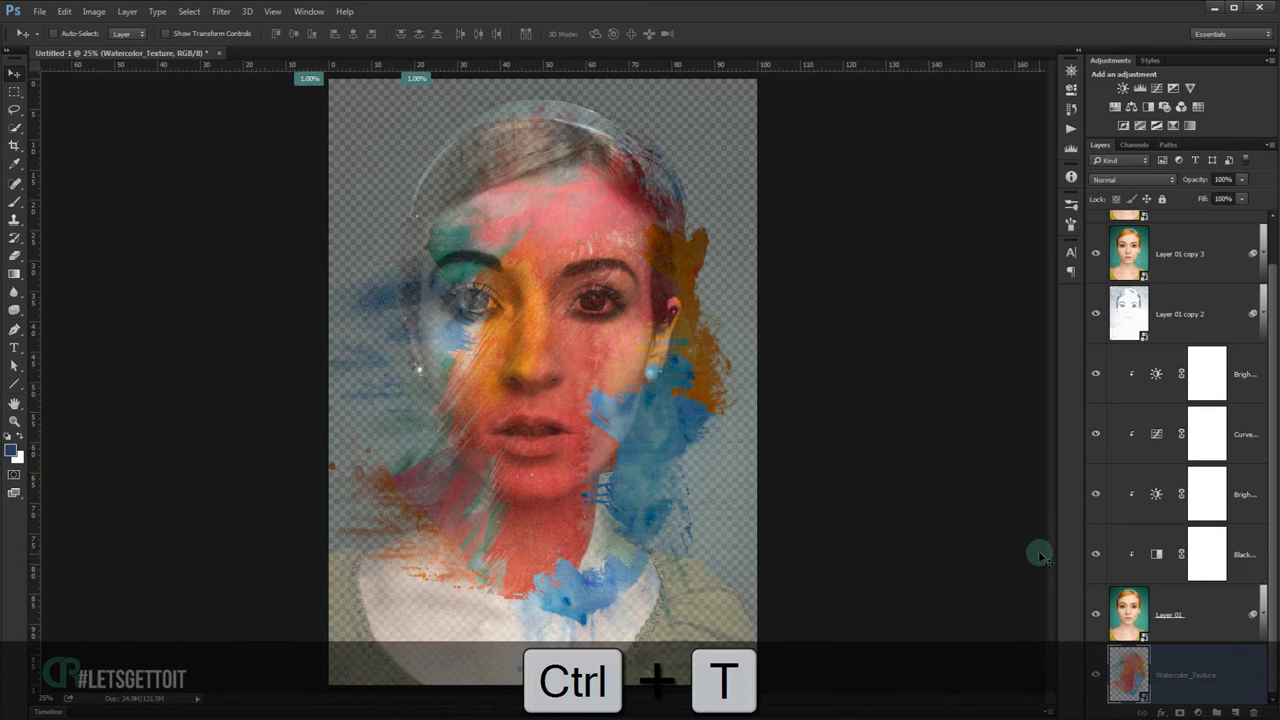
pyautogui.moveTo(660, 466); pyautogui.dragTo(647, 412)
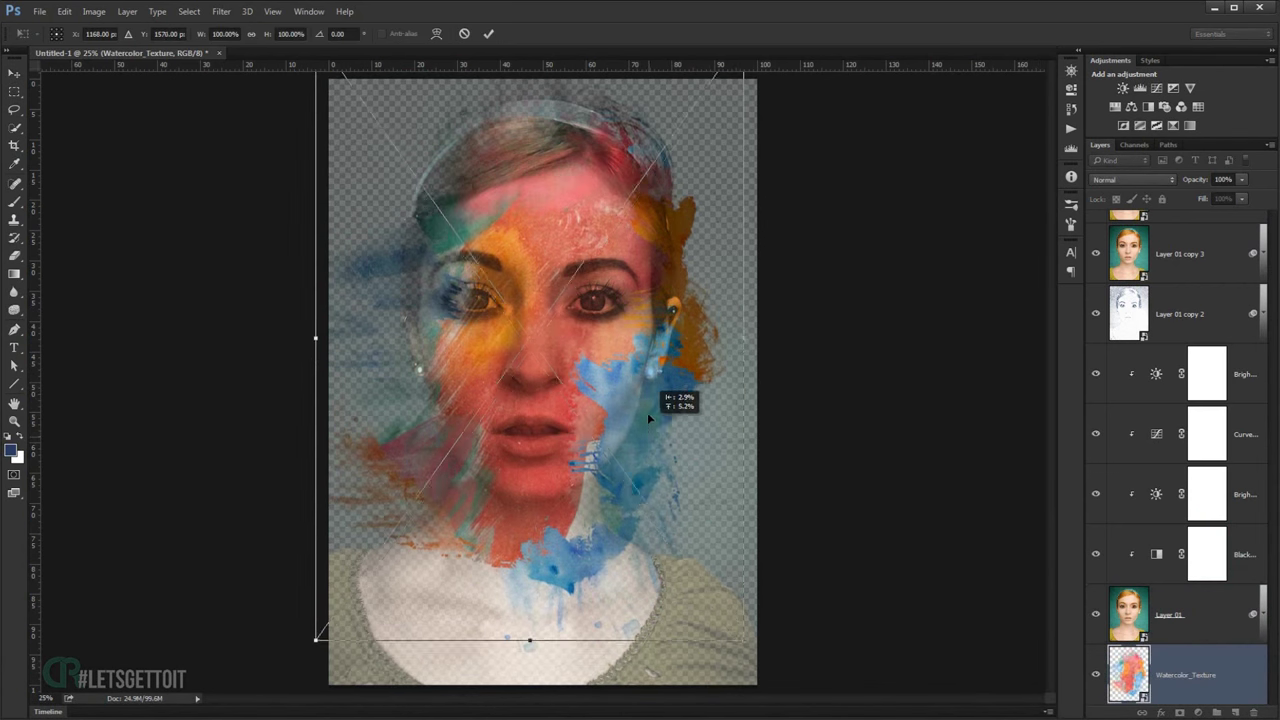
pyautogui.moveTo(783, 634); pyautogui.dragTo(787, 601)
pyautogui.moveTo(659, 391); pyautogui.dragTo(645, 387)
pyautogui.hotkey('ctrl', '0')
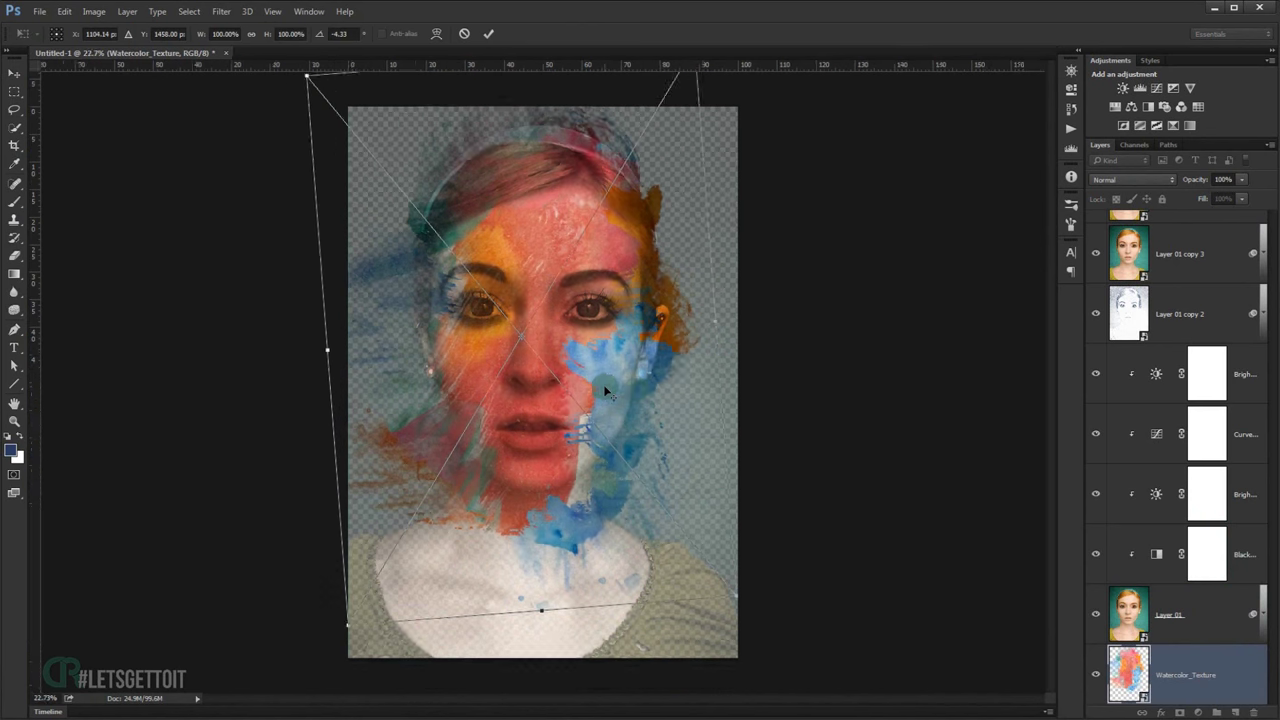
# Enlarge the watercolor texture to about 105.9%, nudge it into place over the head and commit the transform
pyautogui.hotkey('ctrl', '0')
pyautogui.moveTo(359, 144); pyautogui.dragTo(335, 124)
pyautogui.moveTo(613, 407); pyautogui.dragTo(618, 411)
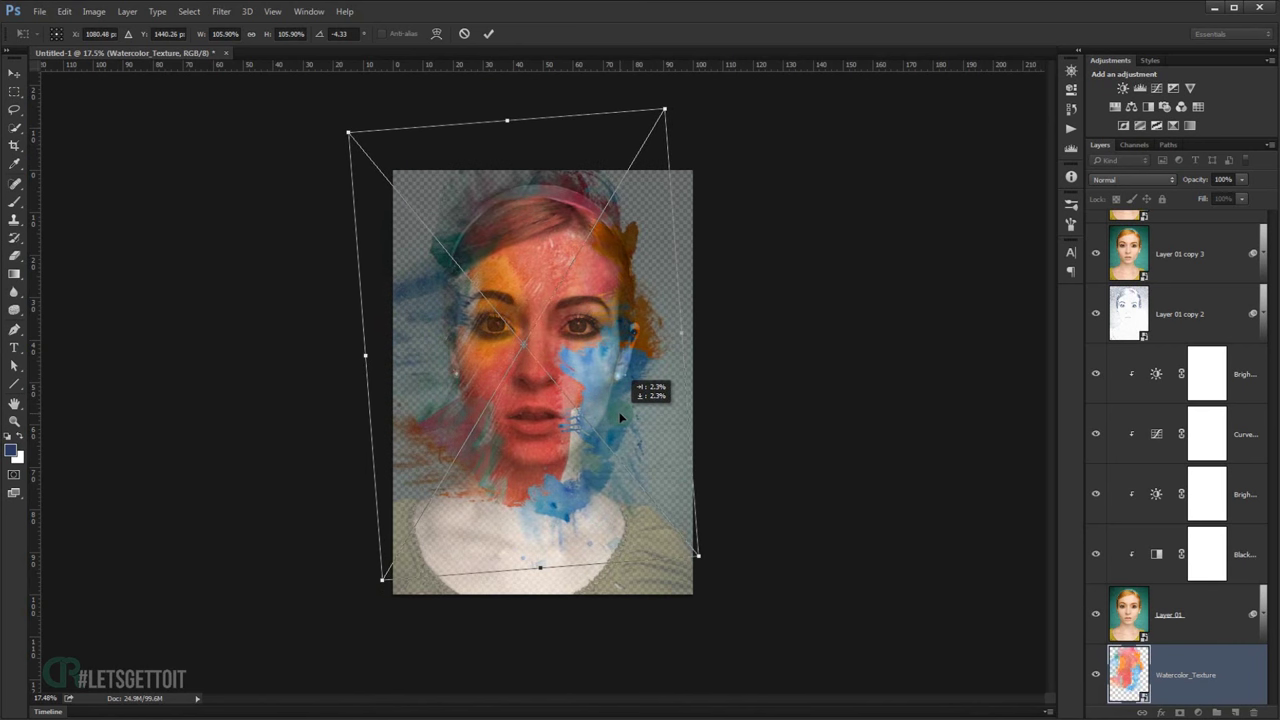
pyautogui.press('Return')
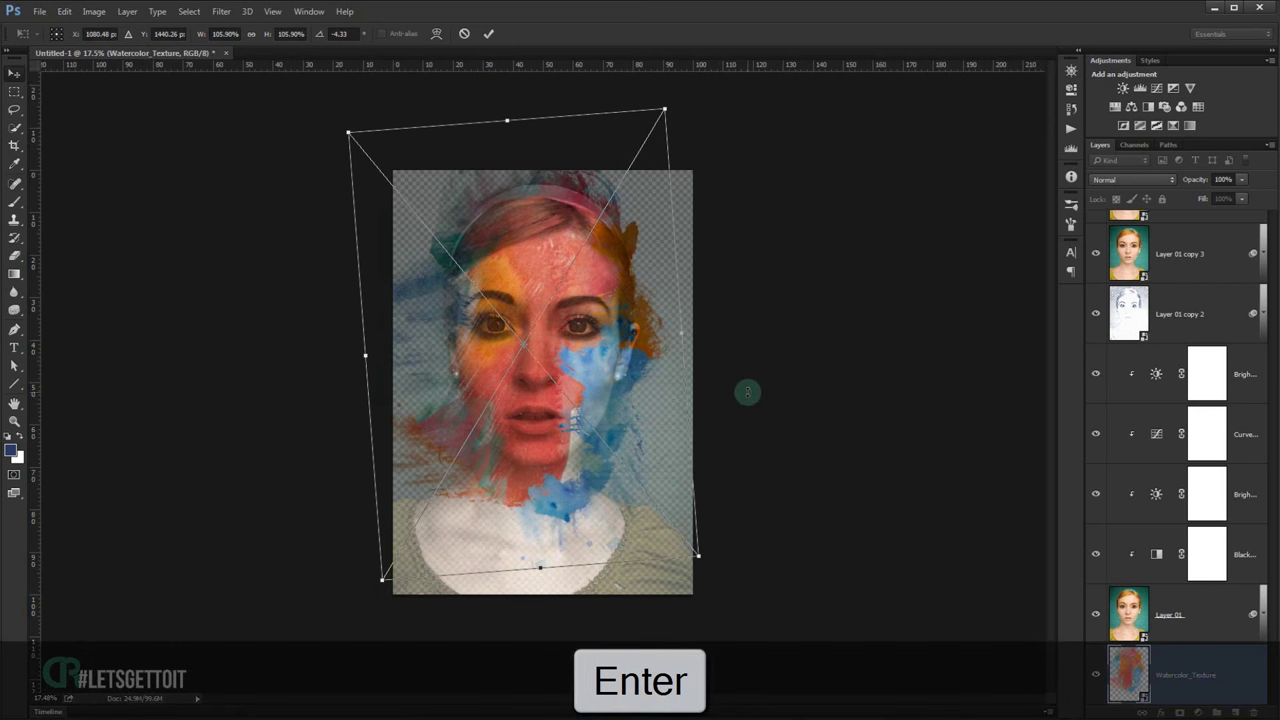
pyautogui.hotkey('ctrl', '0')
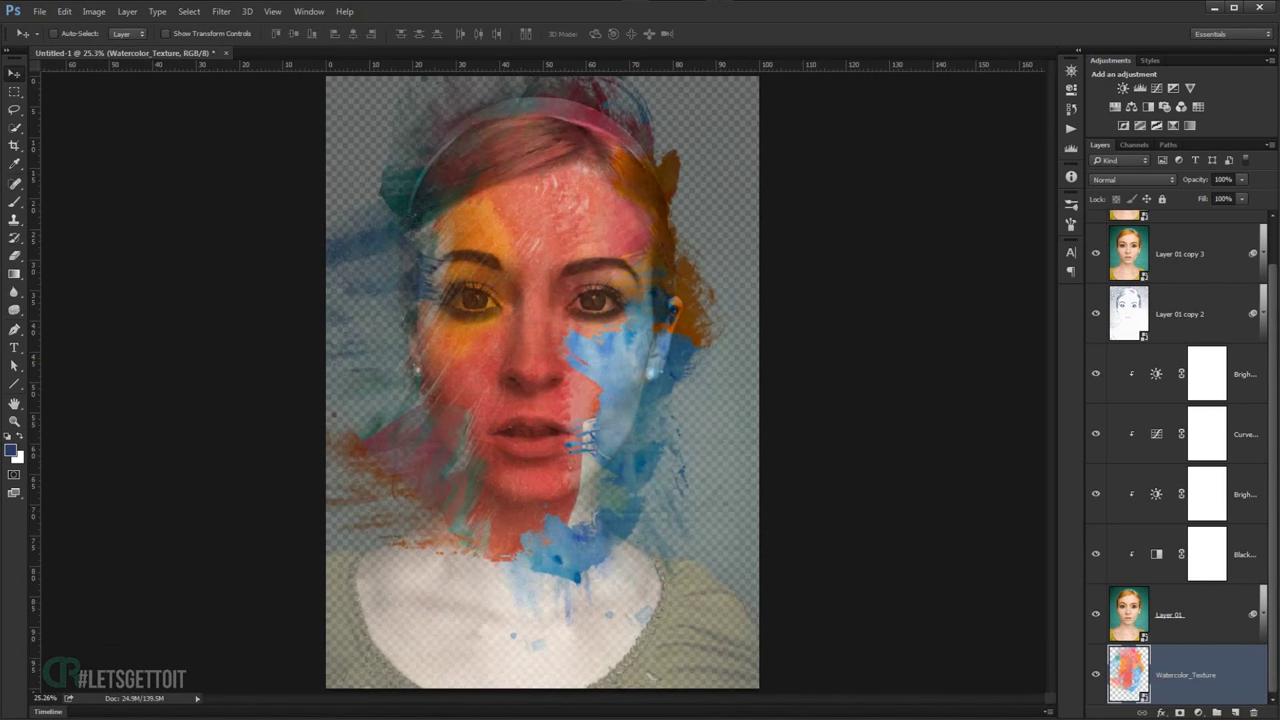
# Place the second watercolor texture image (Watercolor_texture_2) above the first texture and set its blend mode to Multiply
pyautogui.hotkey('alt', 'Tab')
pyautogui.moveTo(1030, 225); pyautogui.dragTo(591, 593)
pyautogui.press('Return')
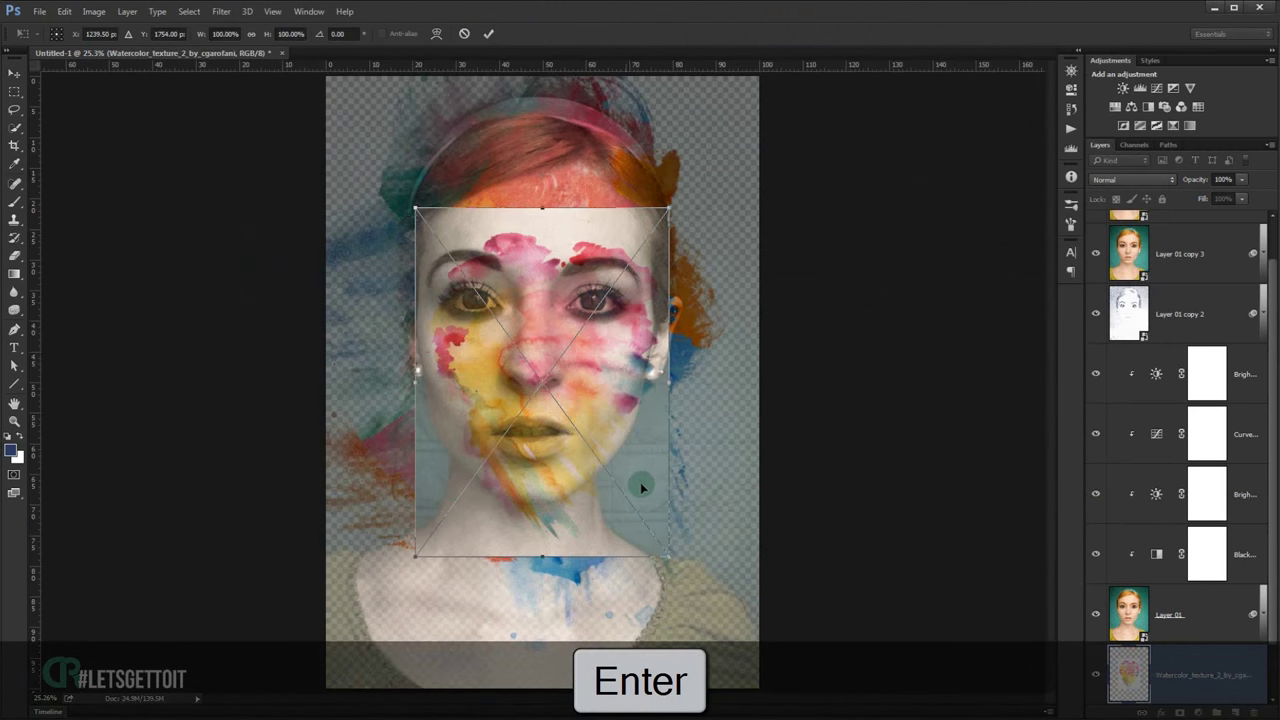
pyautogui.click(1118, 178)
pyautogui.click(1110, 222)
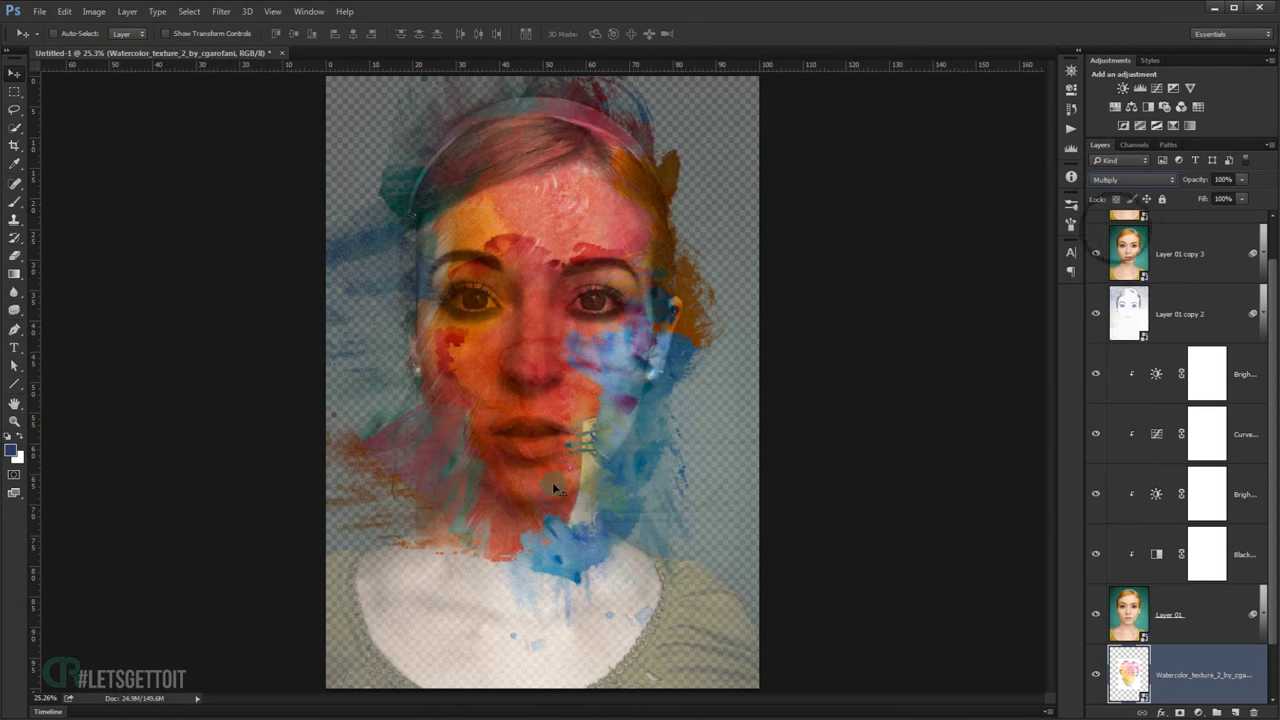
# Scale the second watercolor texture to about 80%, rotate it to about 41.6 degrees and position it over the forehead and hair
pyautogui.moveTo(527, 444); pyautogui.dragTo(511, 299)
pyautogui.hotkey('ctrl', 't')
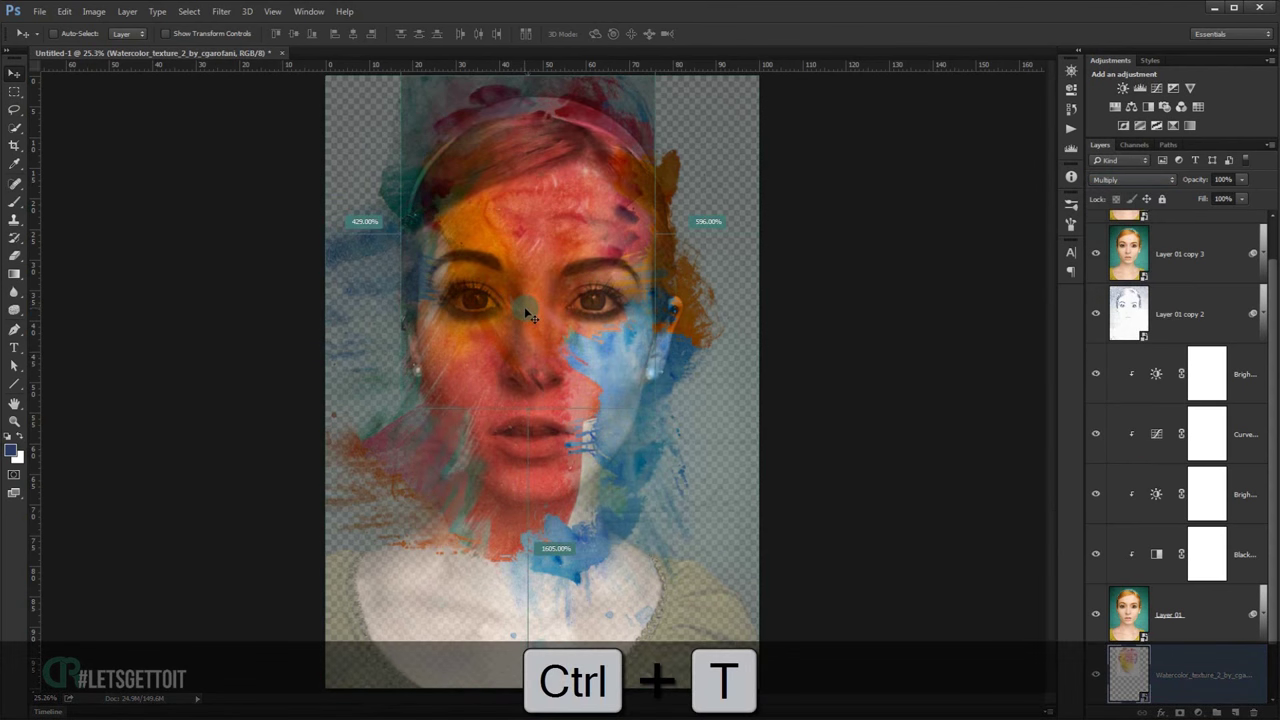
pyautogui.moveTo(734, 303); pyautogui.dragTo(601, 439)
pyautogui.moveTo(735, 164); pyautogui.dragTo(700, 215)
pyautogui.moveTo(780, 129); pyautogui.dragTo(789, 184)
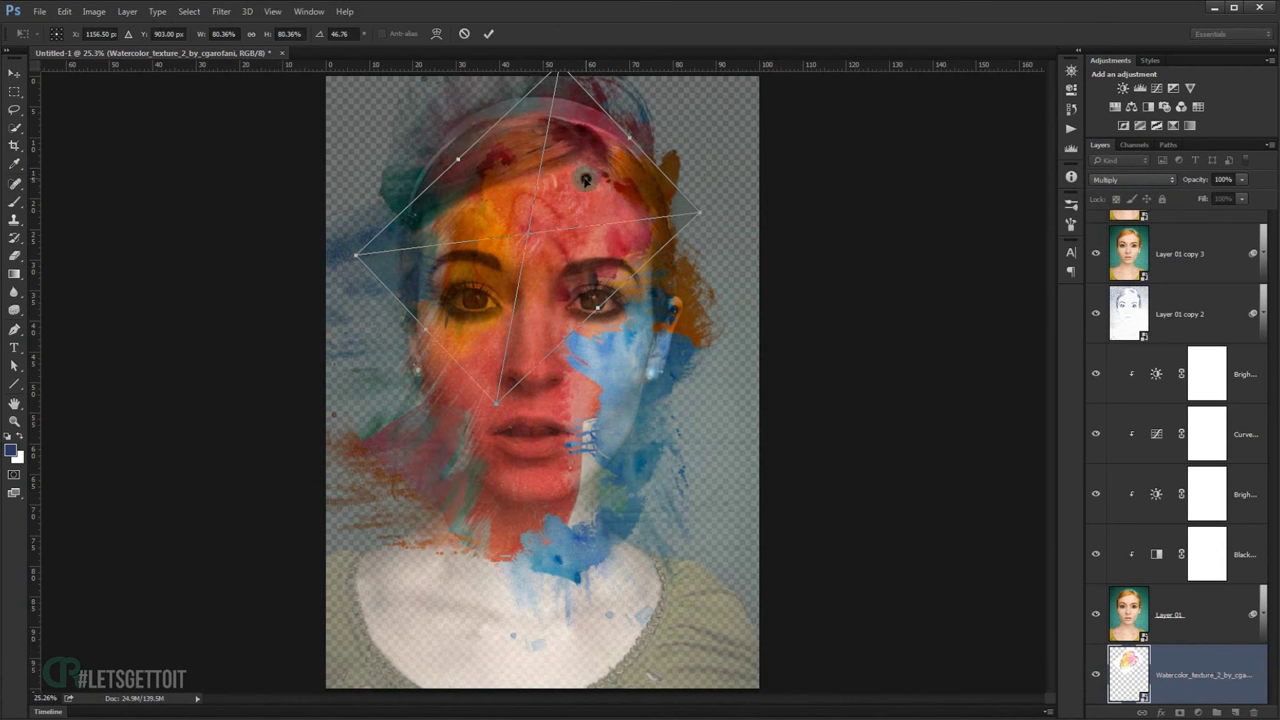
pyautogui.moveTo(585, 179); pyautogui.dragTo(556, 205)
pyautogui.moveTo(731, 180); pyautogui.dragTo(750, 158)
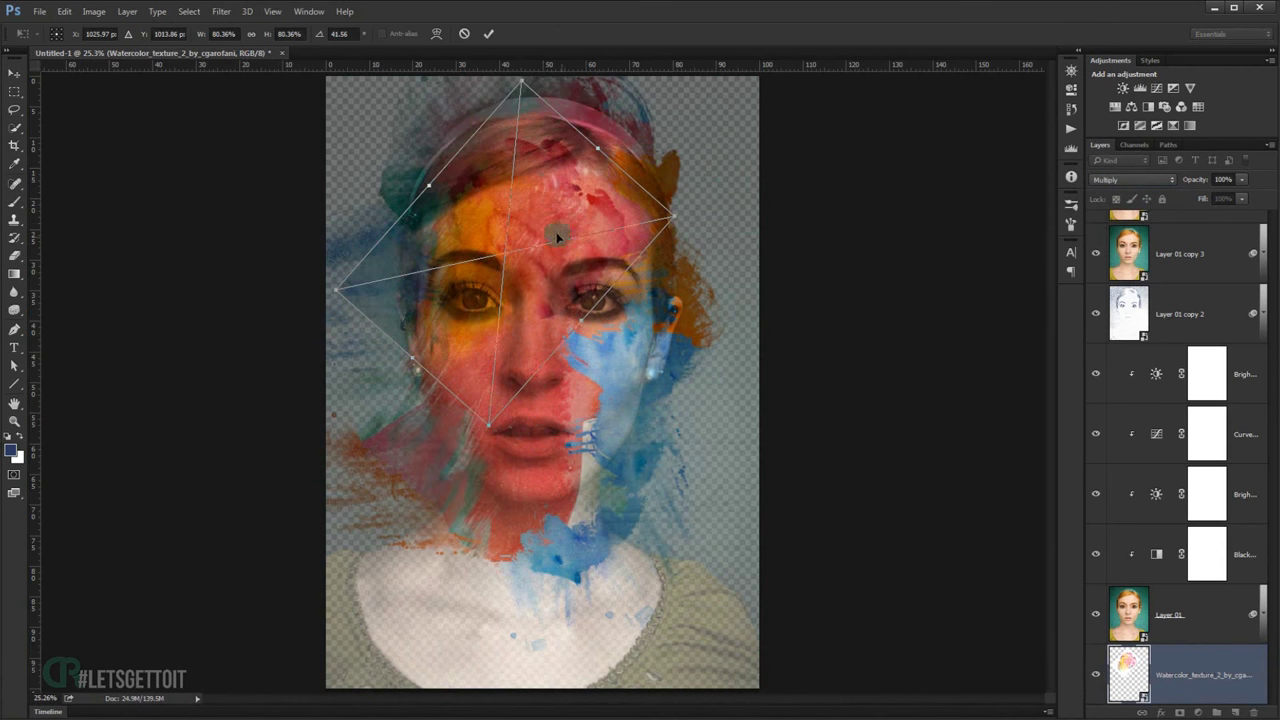
pyautogui.press('Return')
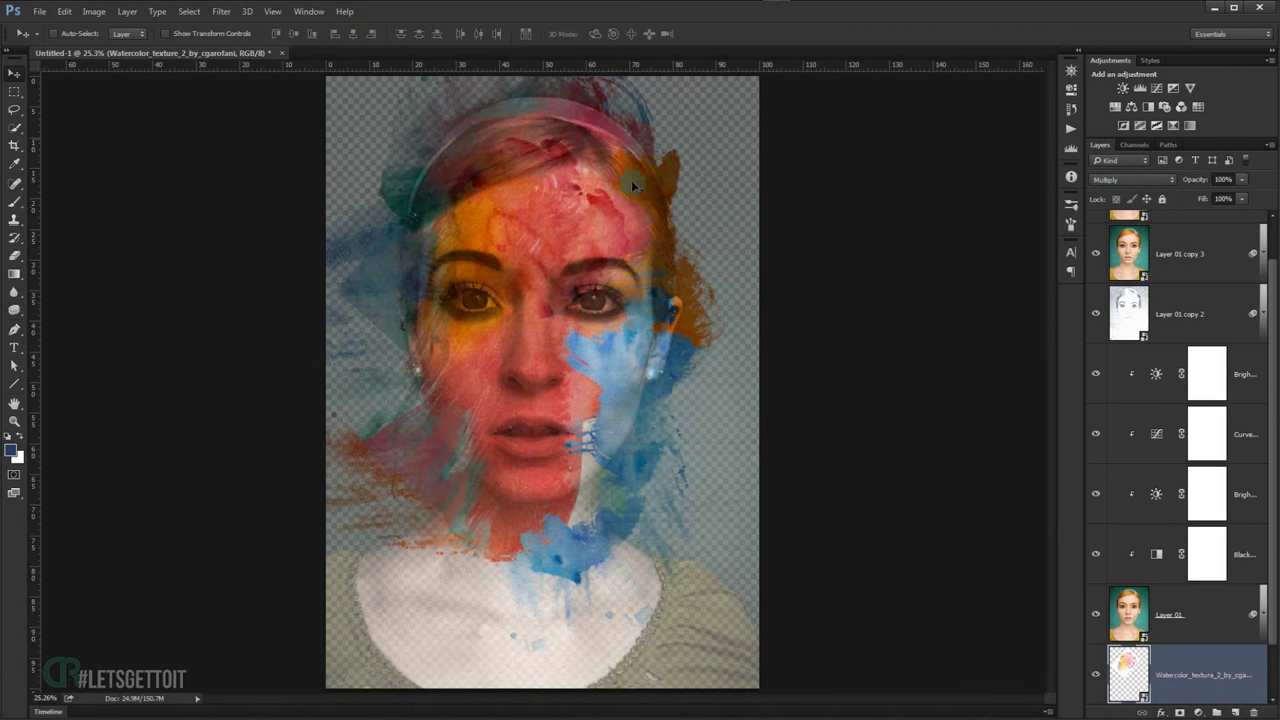
pyautogui.moveTo(587, 248); pyautogui.dragTo(580, 224)
pyautogui.moveTo(665, 210); pyautogui.dragTo(668, 208)
# Group the two watercolor texture layers and name the group Watercolor texture
pyautogui.scroll(-1, 1260, 608)
pyautogui.scroll(2, 1268, 602)
pyautogui.scroll(-2, 1268, 602)
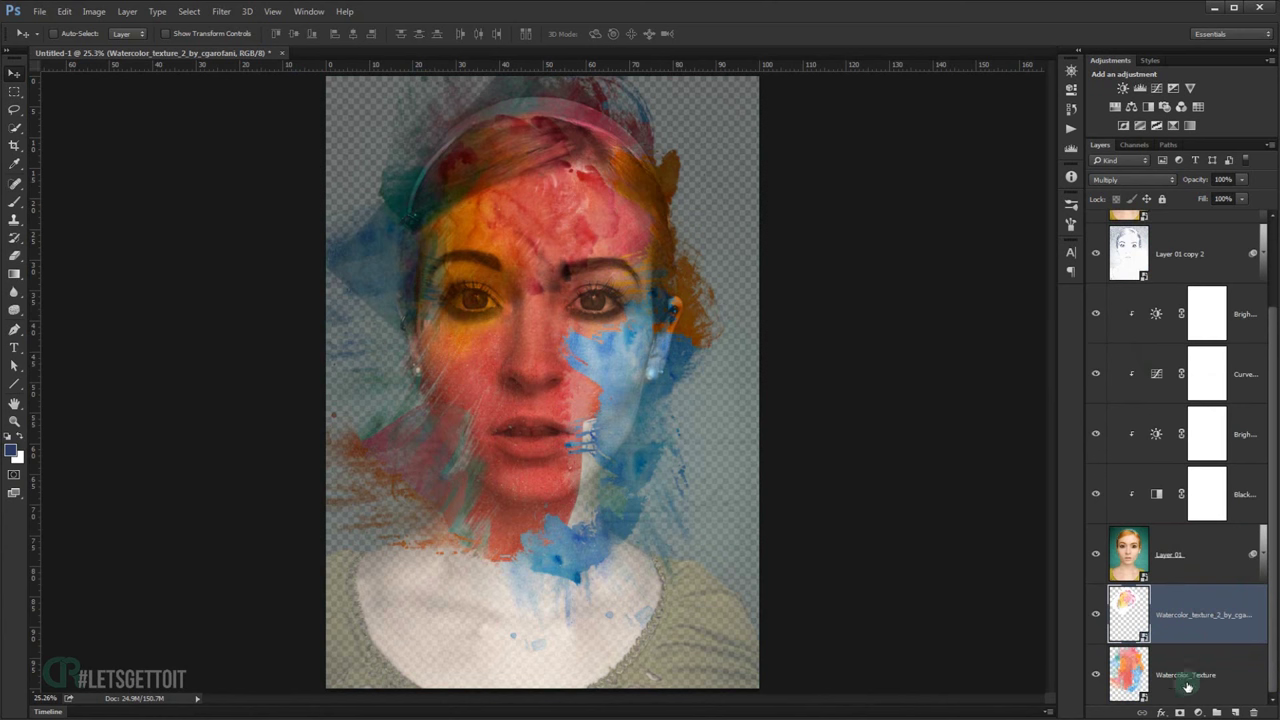
pyautogui.press('ctrl')
pyautogui.keyDown('ctrl'); pyautogui.click(1244, 673); pyautogui.keyUp('ctrl')
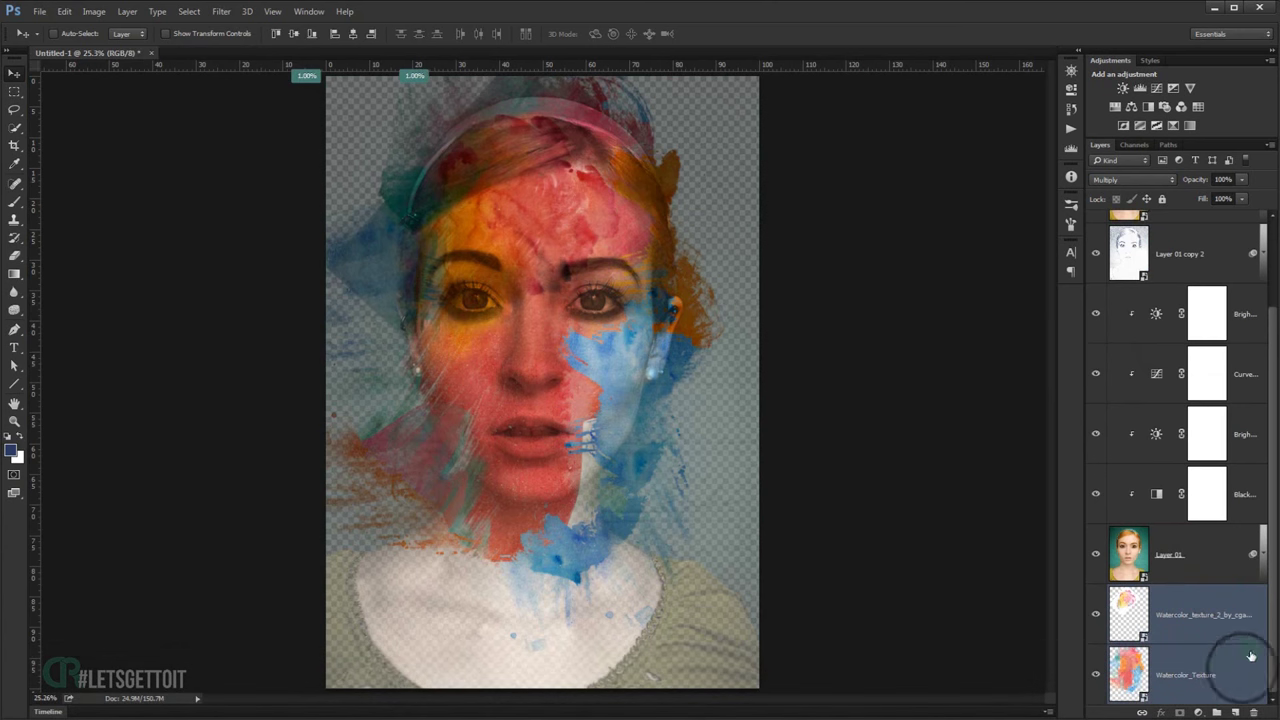
pyautogui.hotkey('ctrl', 'g')
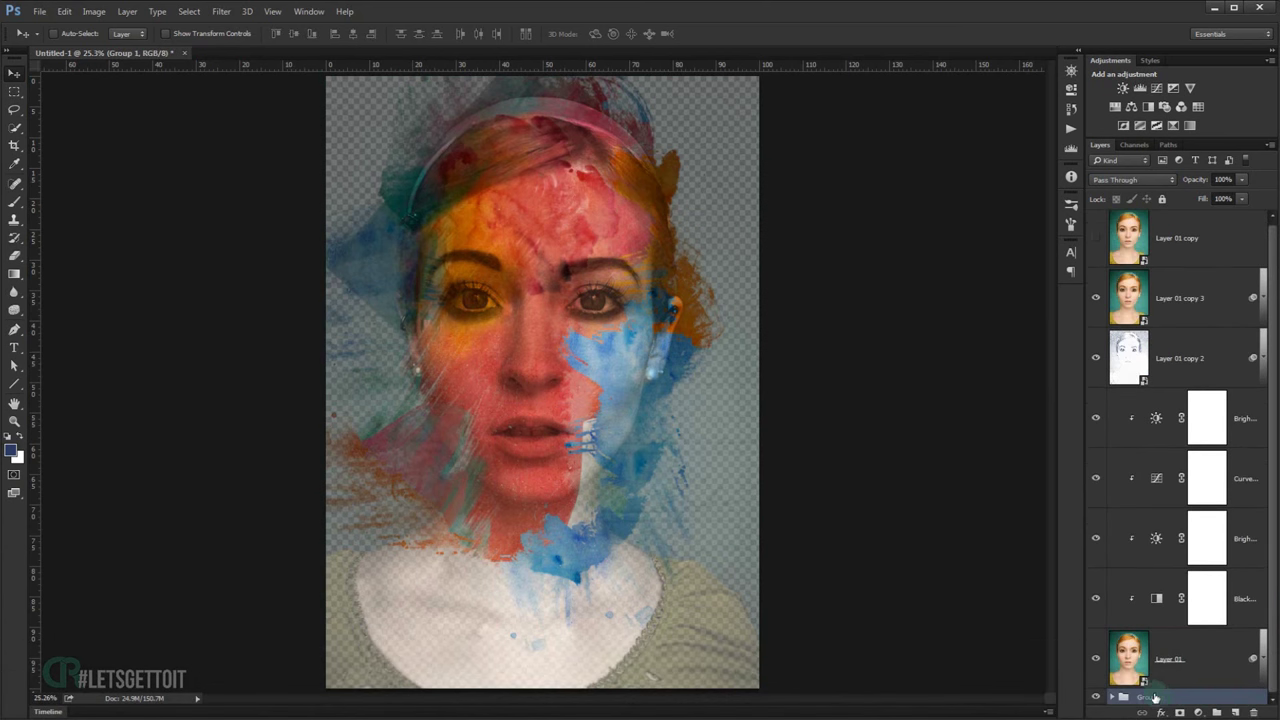
pyautogui.doubleClick(1159, 698)
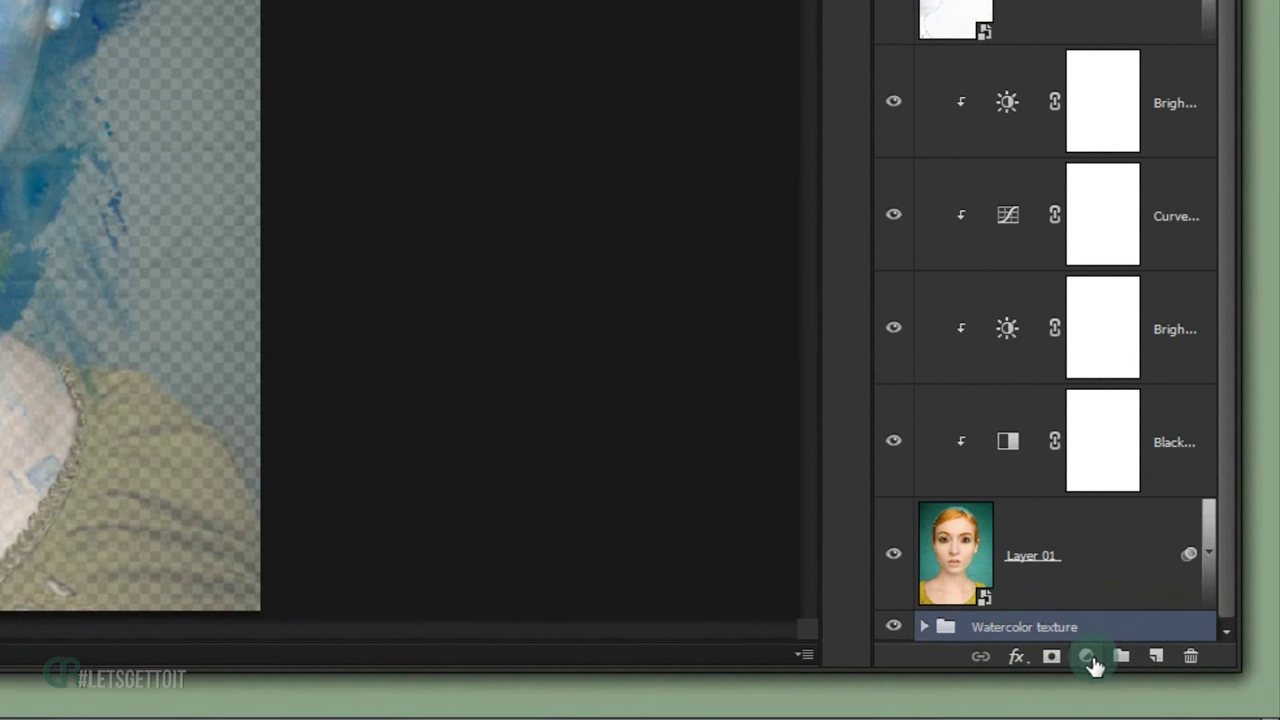
# Add a Hue/Saturation adjustment layer above the Watercolor texture group and clip it to that group
pyautogui.click(1090, 659)
pyautogui.click(1147, 386)
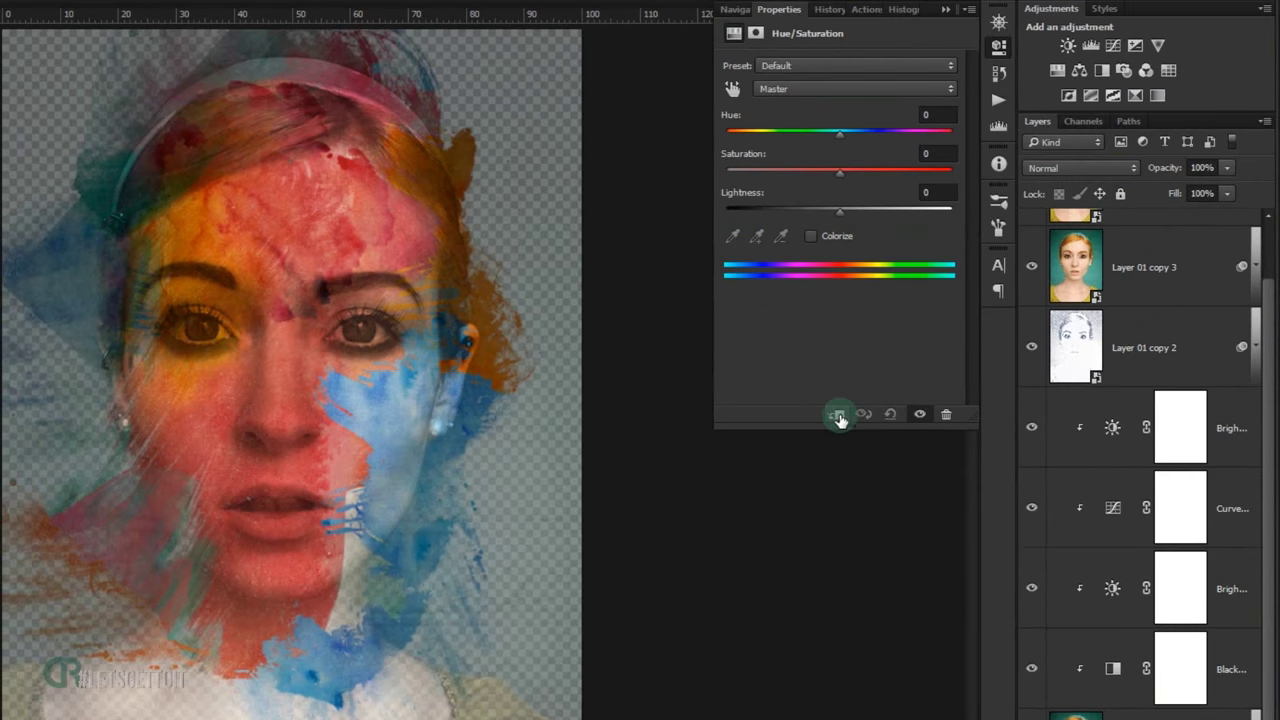
pyautogui.click(839, 415)
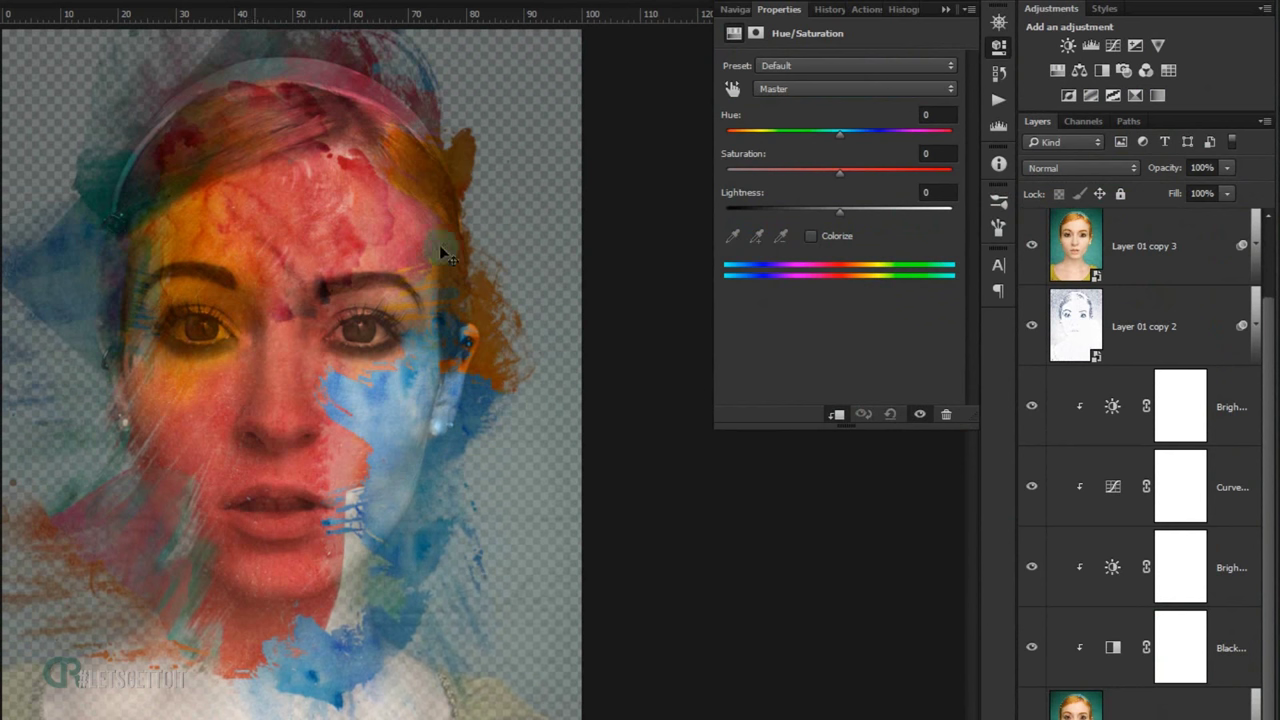
# Try shifting the watercolor textures' Hue to -29 and reset it to 0
pyautogui.moveTo(842, 131); pyautogui.dragTo(808, 158)
pyautogui.moveTo(942, 115); pyautogui.dragTo(898, 117)
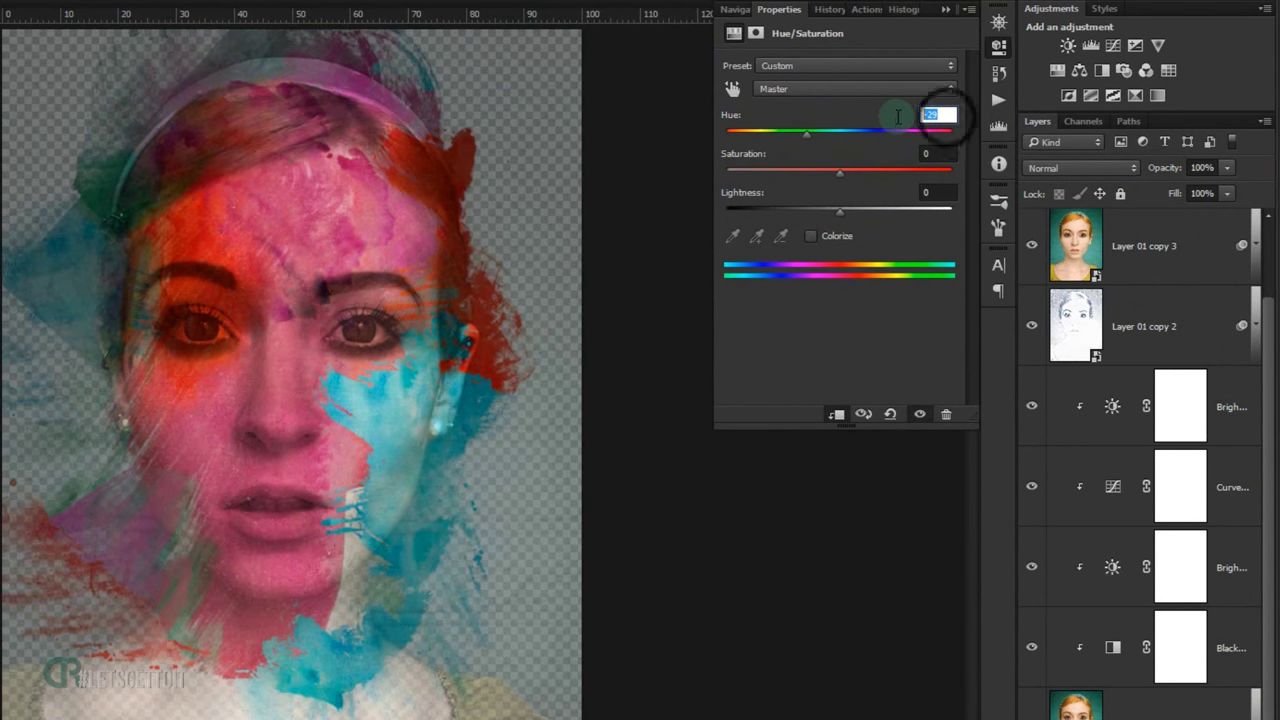
pyautogui.write('0')
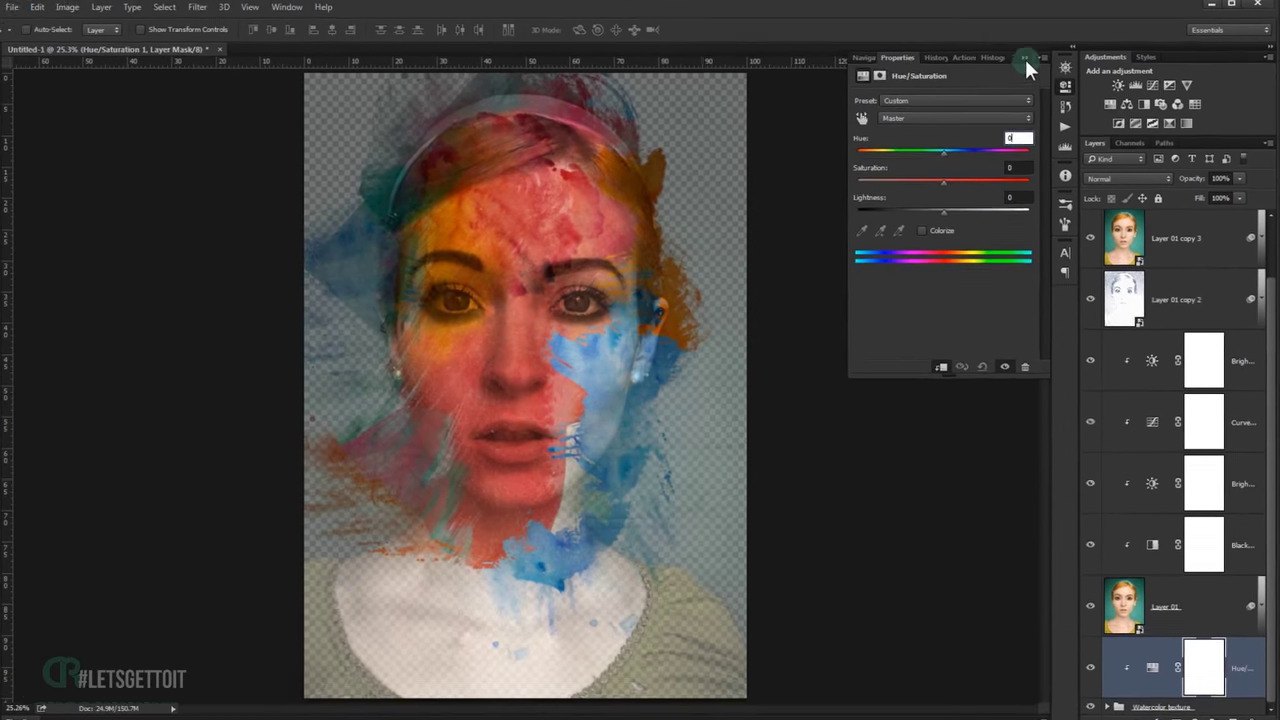
pyautogui.click(1025, 59)
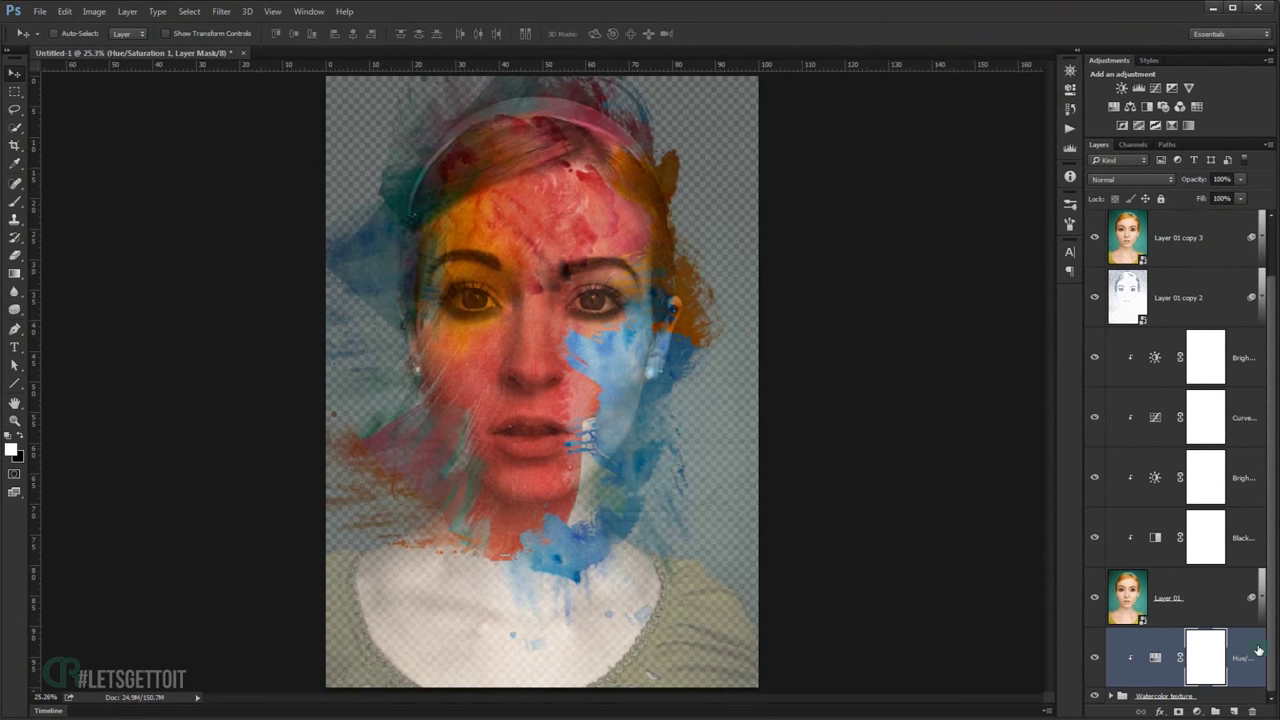
# Group all layers from the Watercolor texture group up to Layer 01 copy 3 and name the group Artwork
pyautogui.click(1237, 694)
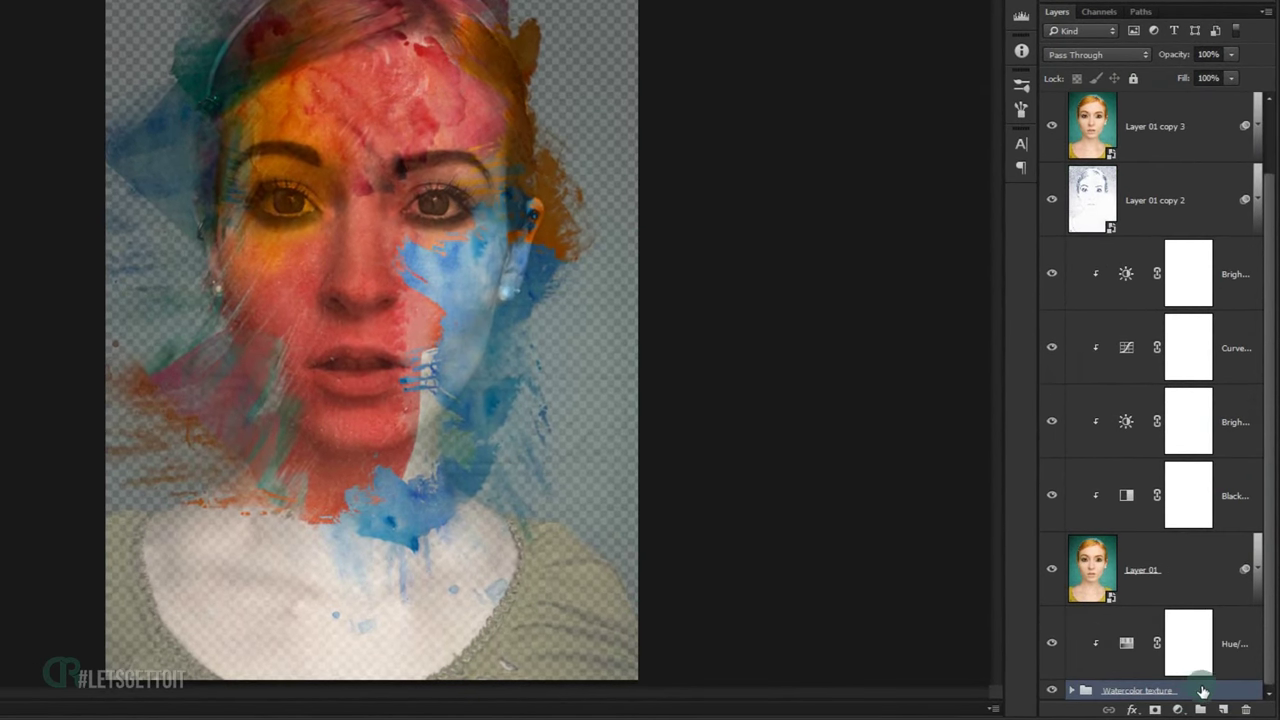
pyautogui.scroll(1, 1151, 288)
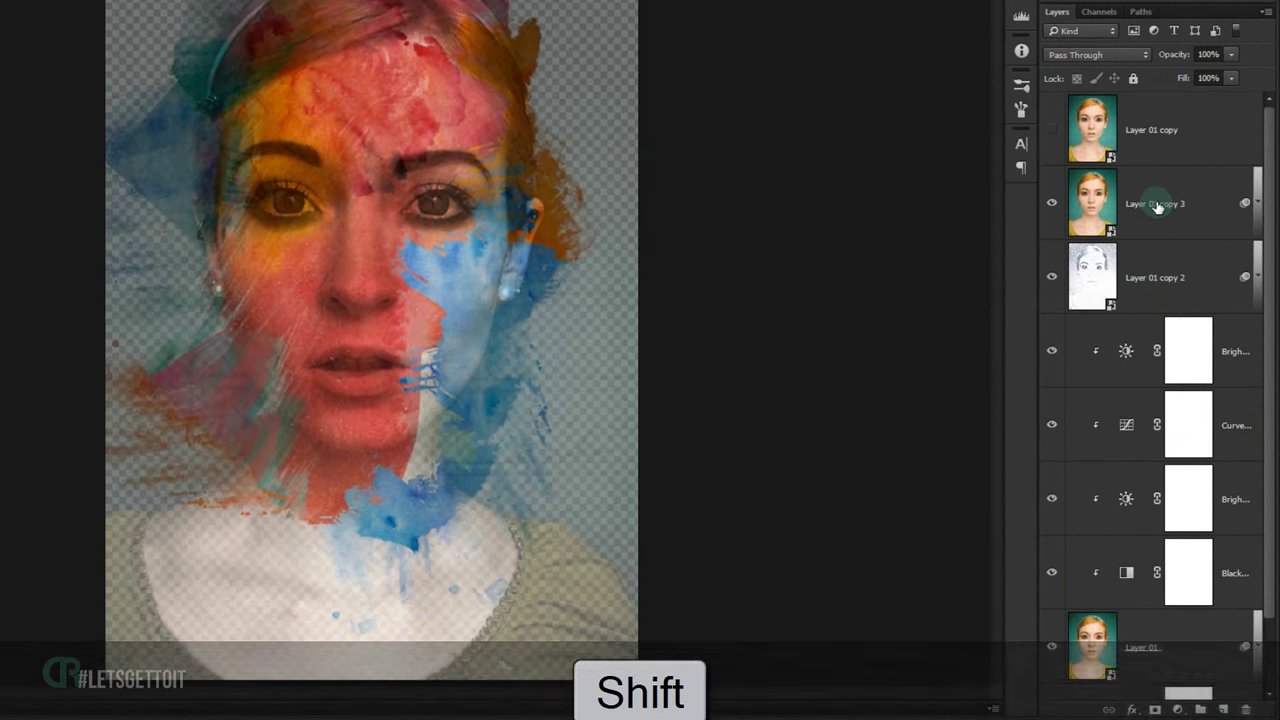
pyautogui.keyDown('shift'); pyautogui.click(1155, 213); pyautogui.keyUp('shift')
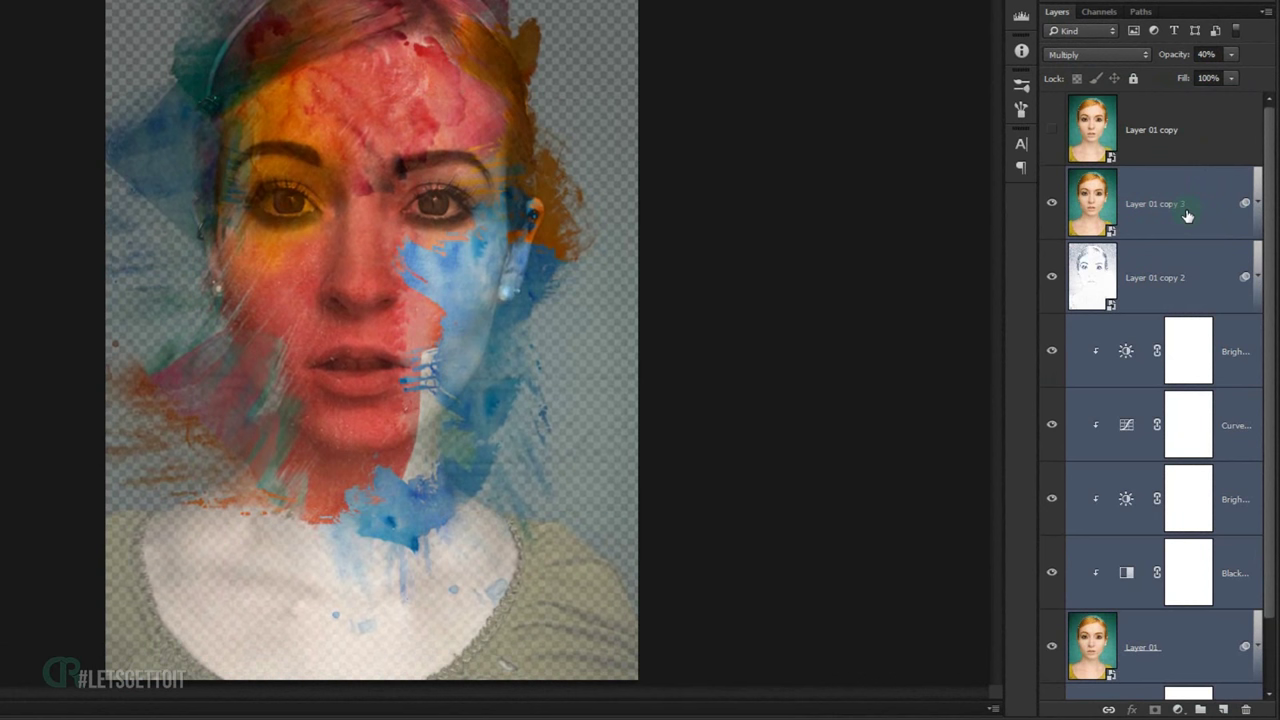
pyautogui.scroll(-1, 1188, 250)
pyautogui.hotkey('ctrl', 'g')
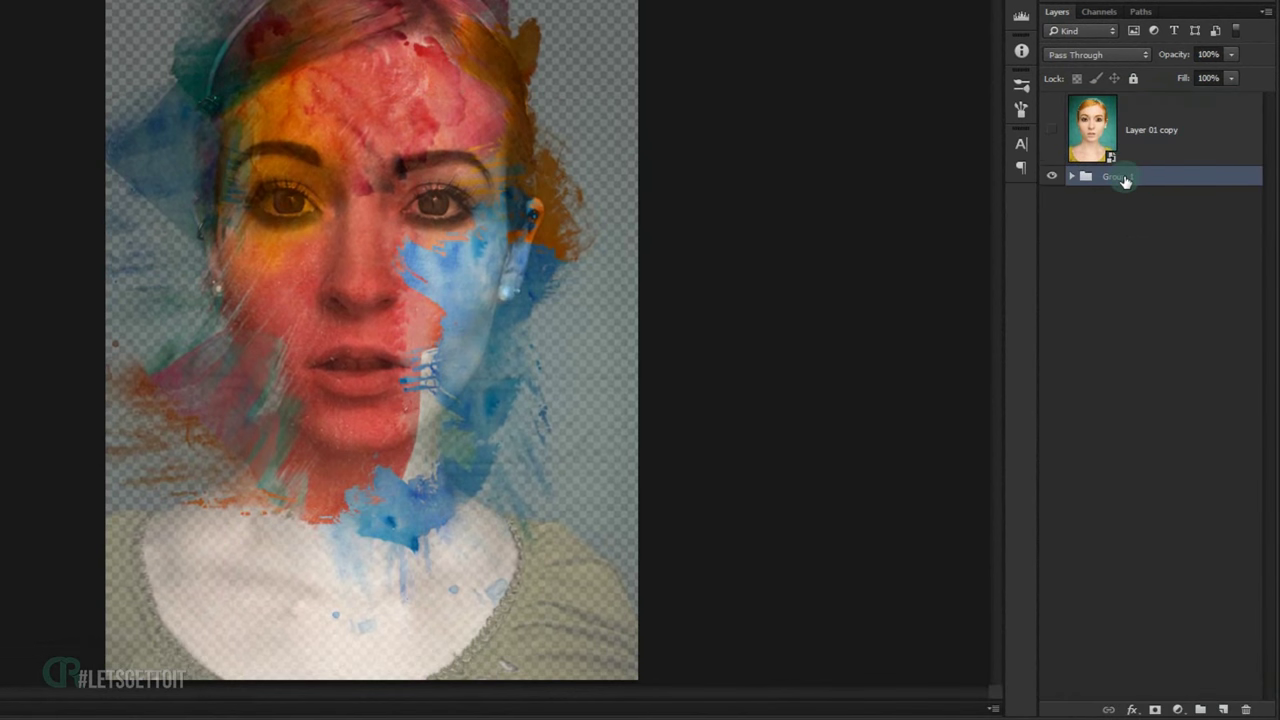
pyautogui.doubleClick(1127, 178)
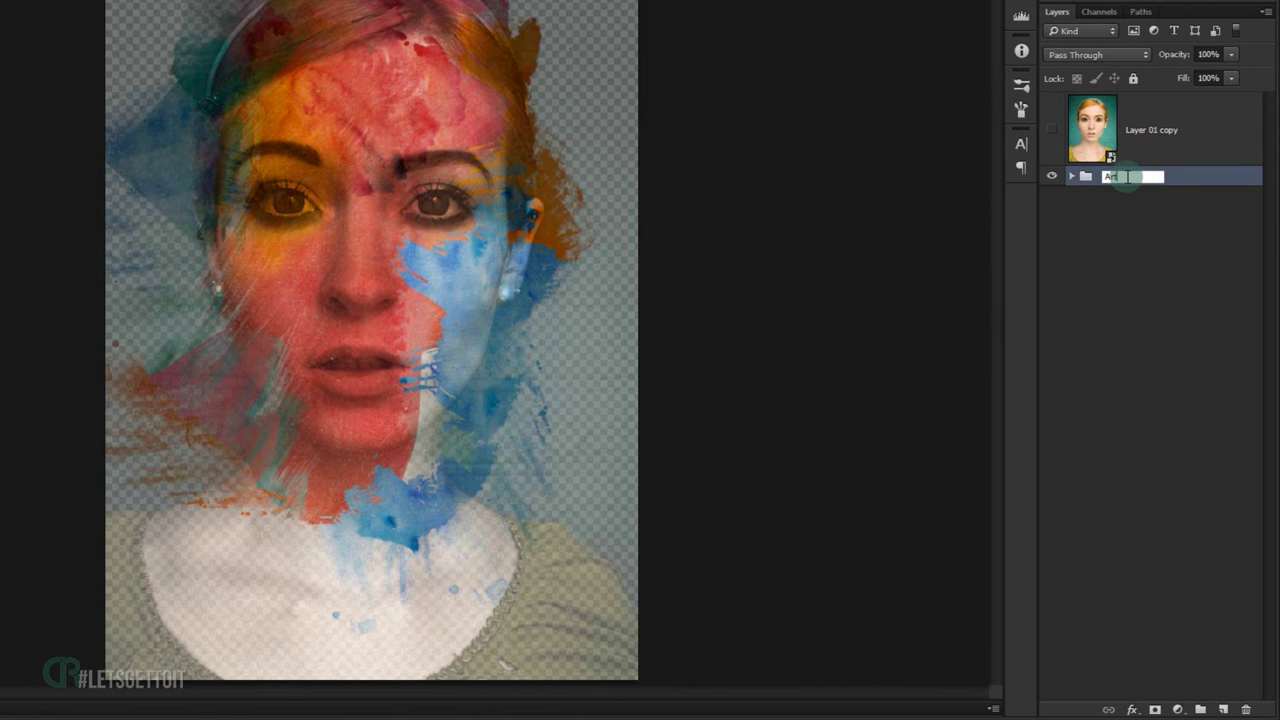
pyautogui.press('Return')
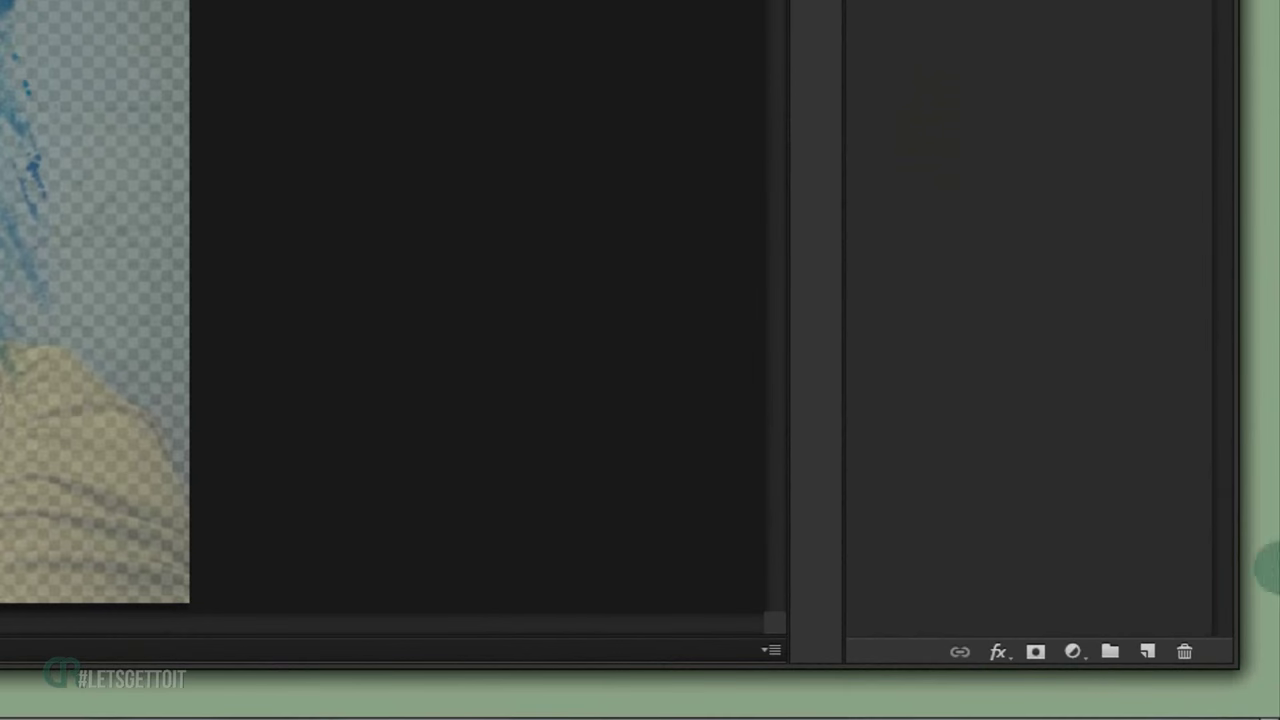
# Add a Solid Color fill layer in muted teal (#68a08d) and place it below the Artwork group
pyautogui.click(1197, 711)
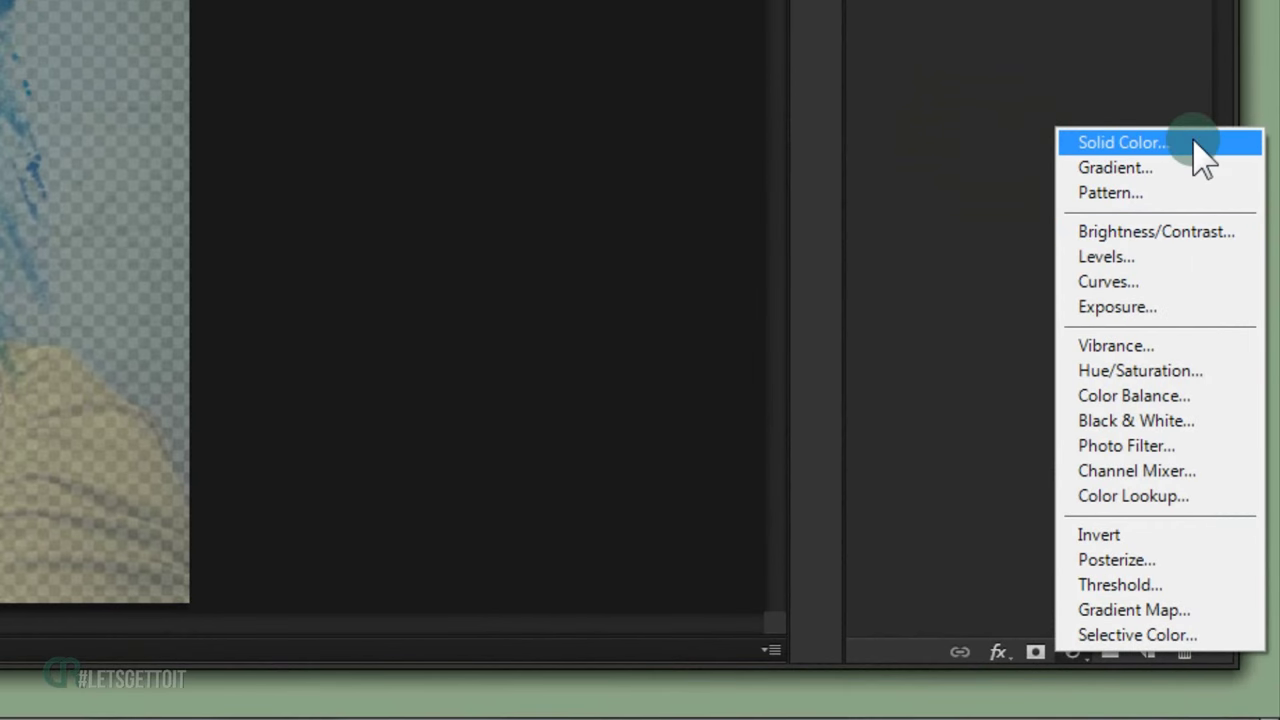
pyautogui.click(1115, 143)
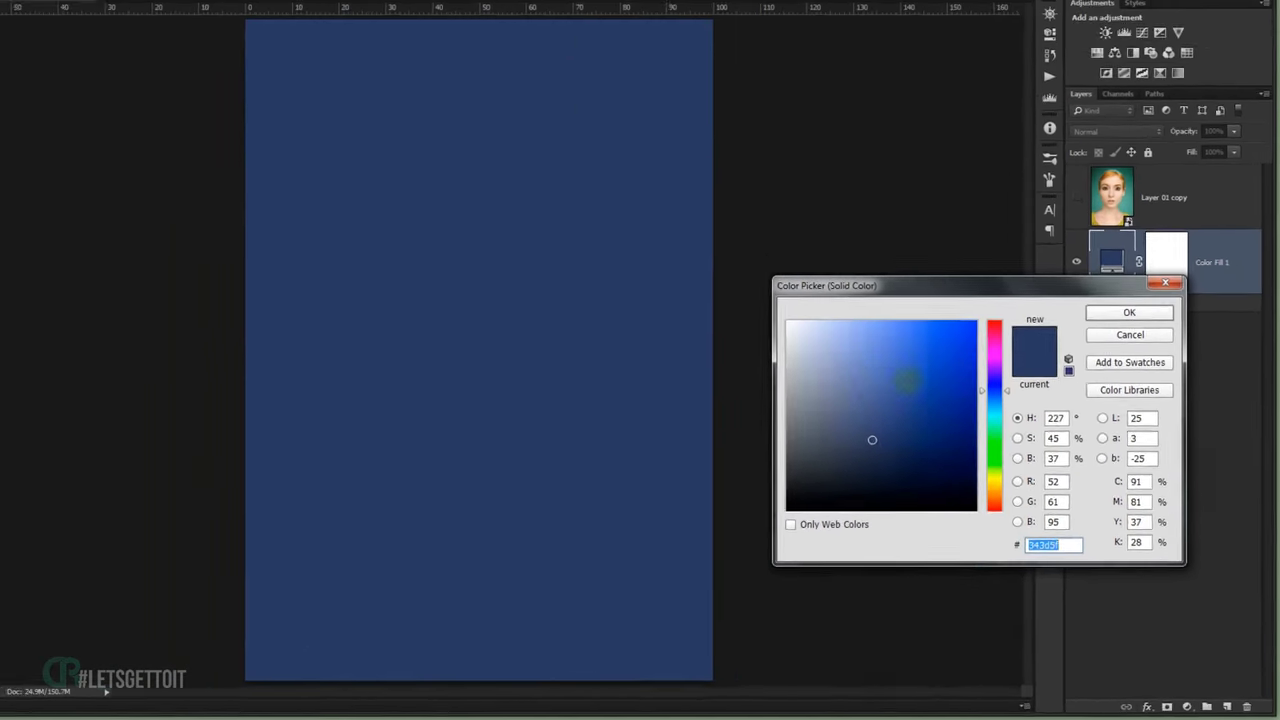
pyautogui.moveTo(903, 372)
pyautogui.mouseDown()
pyautogui.moveTo(795, 334)
pyautogui.moveTo(947, 339)
pyautogui.moveTo(922, 336)
pyautogui.mouseUp()
pyautogui.moveTo(1018, 418); pyautogui.dragTo(1018, 441)
pyautogui.moveTo(968, 365)
pyautogui.mouseDown()
pyautogui.moveTo(957, 349)
pyautogui.moveTo(965, 401)
pyautogui.mouseUp()
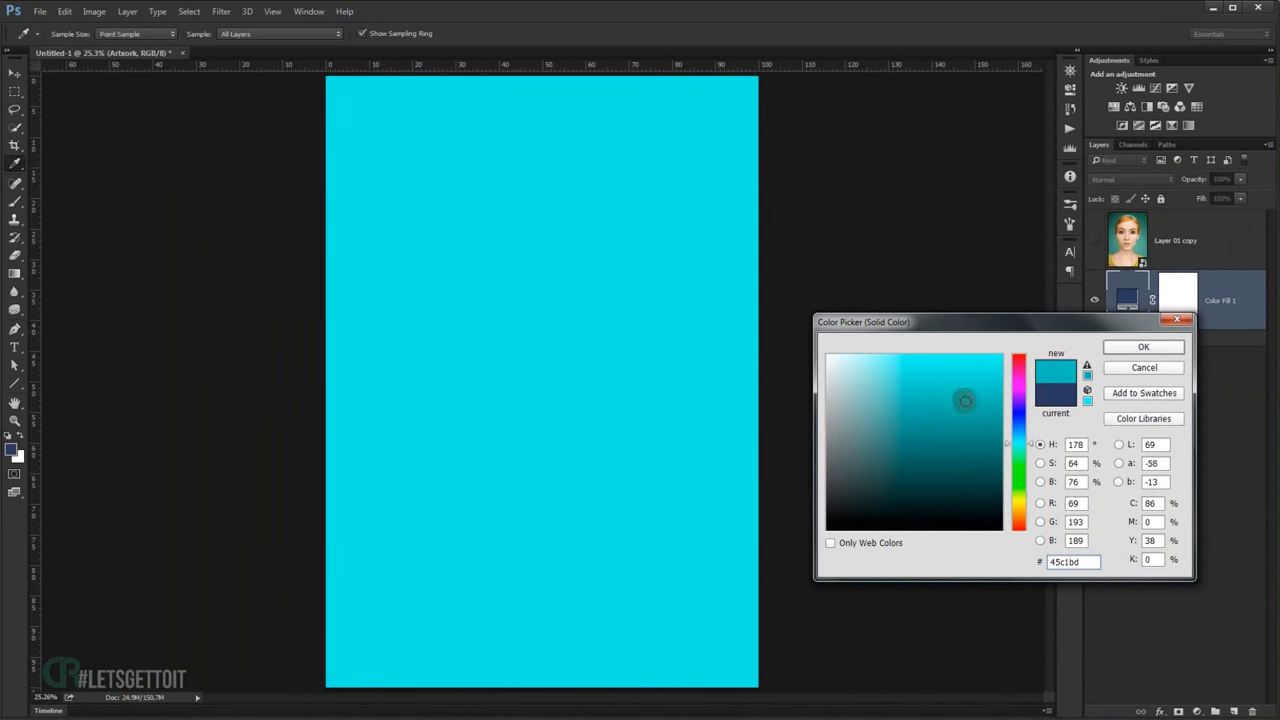
pyautogui.moveTo(1028, 452); pyautogui.dragTo(1024, 440)
pyautogui.moveTo(990, 383)
pyautogui.mouseDown()
pyautogui.moveTo(986, 372)
pyautogui.moveTo(937, 409)
pyautogui.moveTo(892, 418)
pyautogui.mouseUp()
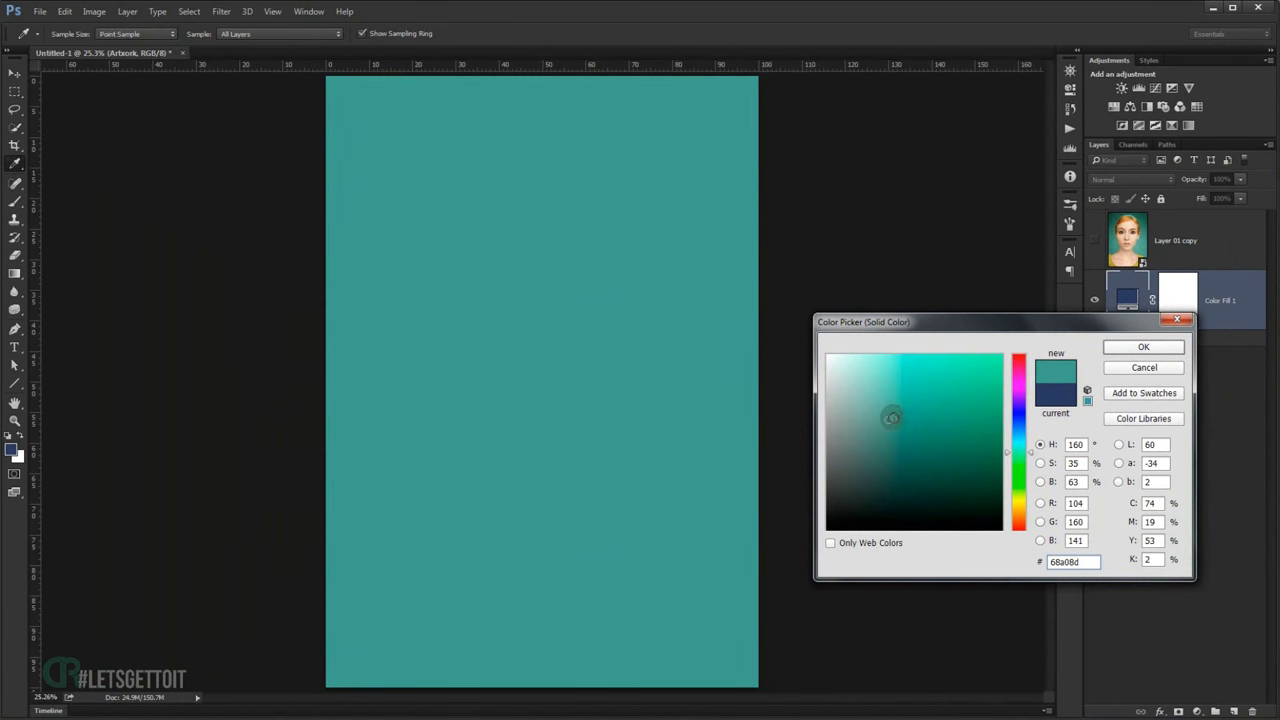
pyautogui.click(1127, 347)
pyautogui.press('v')
pyautogui.moveTo(1234, 300); pyautogui.dragTo(1183, 347)
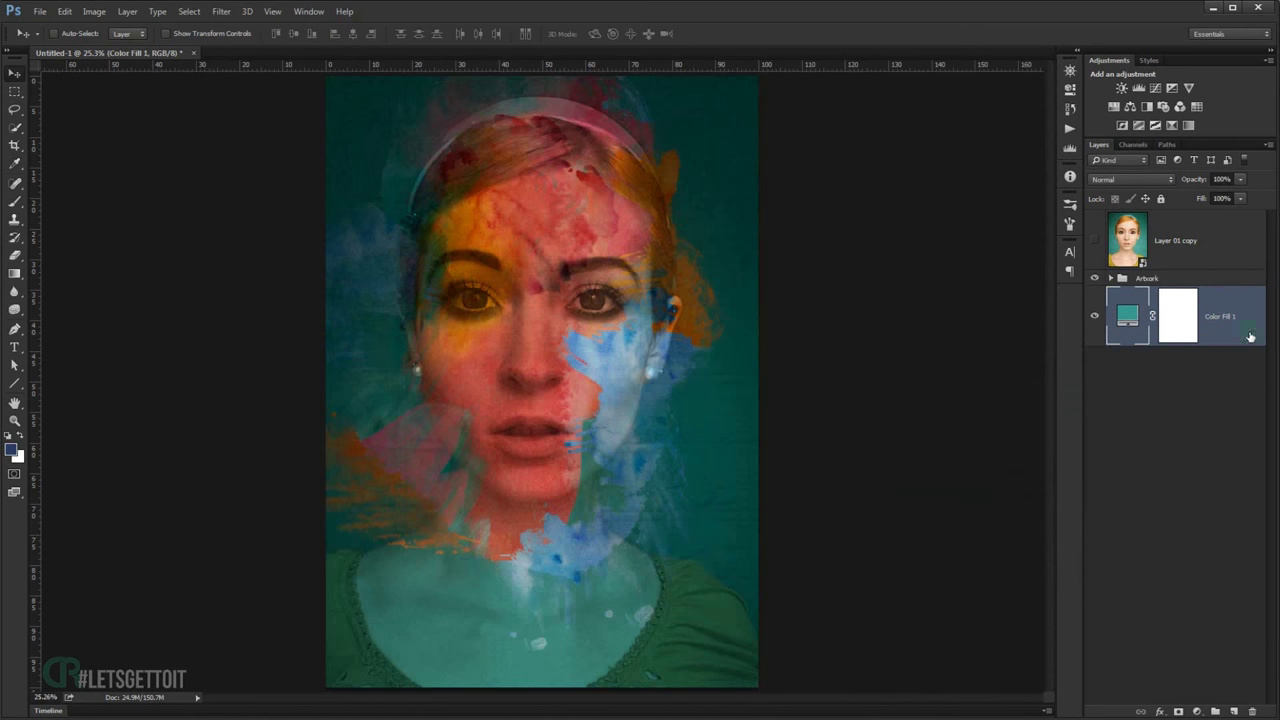
# Add a black layer mask to the Artwork group to hide its contents
pyautogui.click(1175, 280)
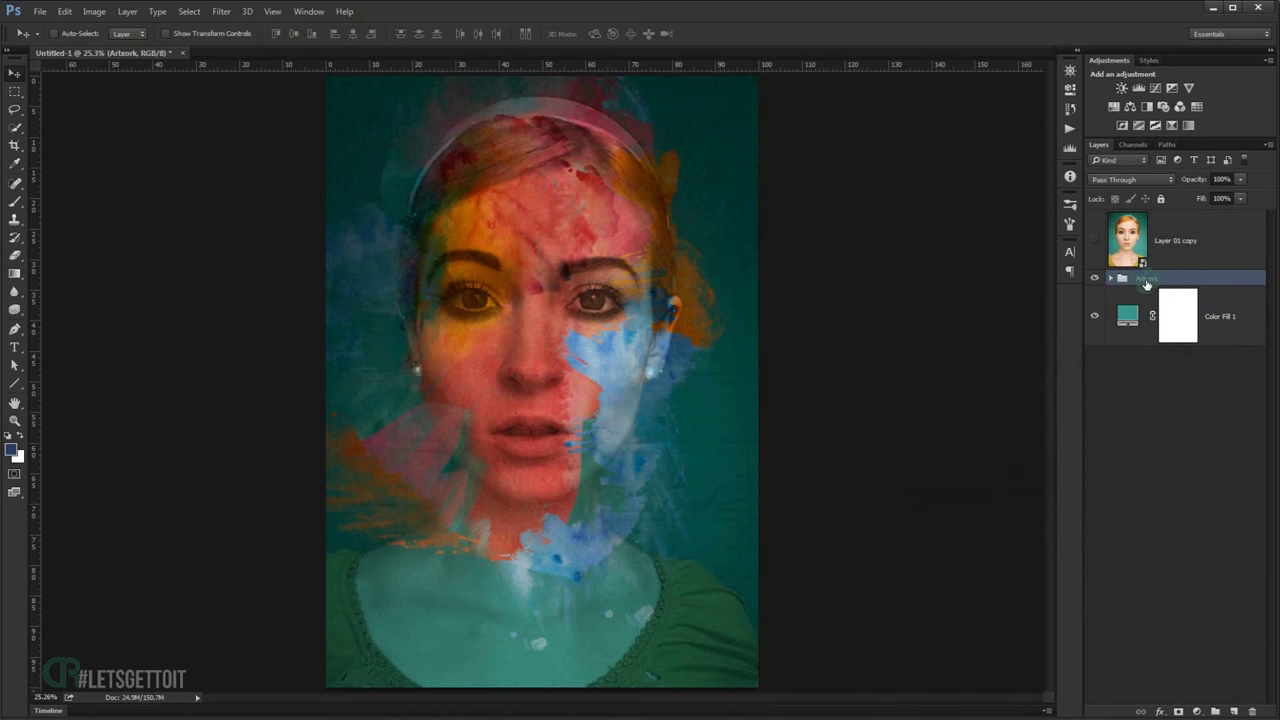
pyautogui.click(1178, 284)
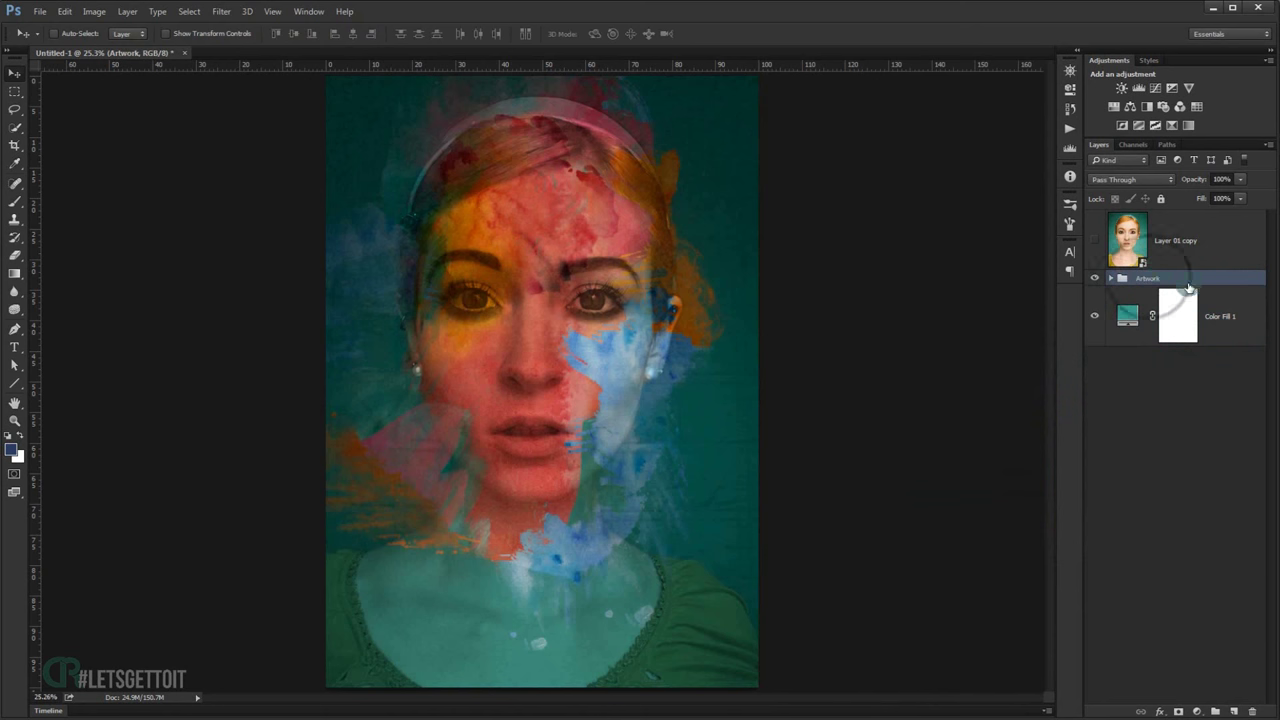
pyautogui.press('alt')
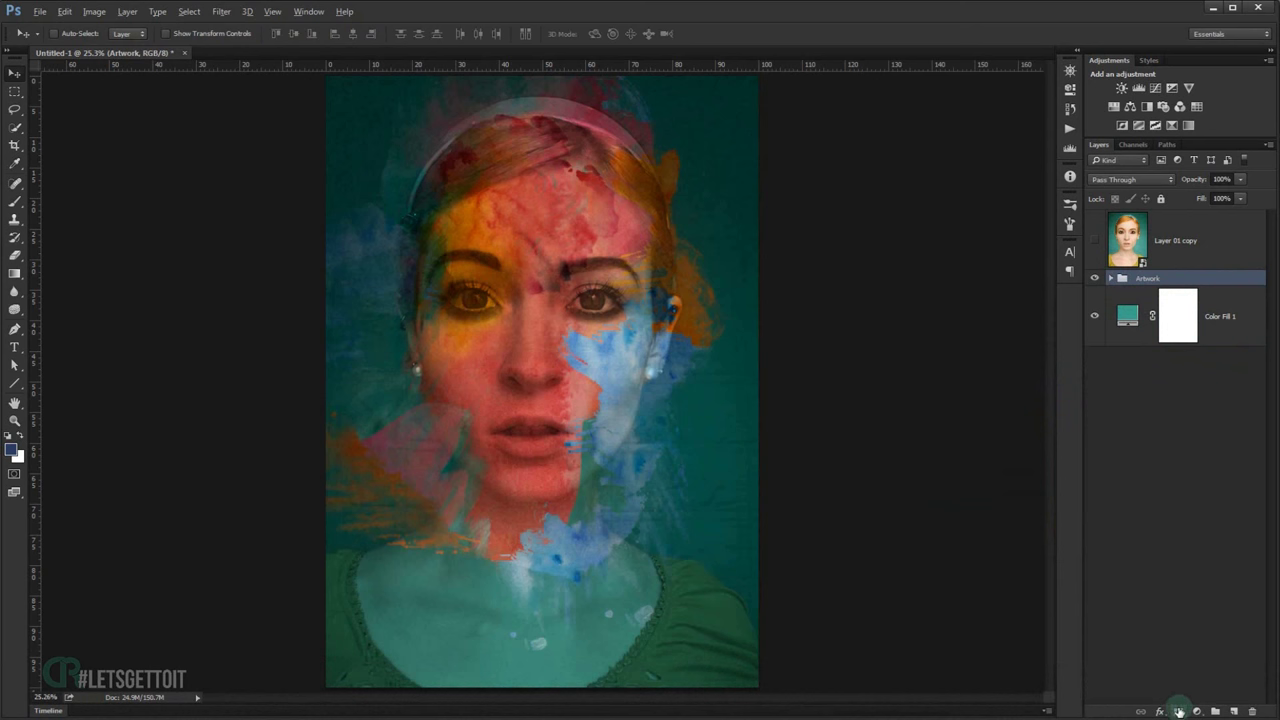
pyautogui.keyDown('alt'); pyautogui.click(1179, 710); pyautogui.keyUp('alt')
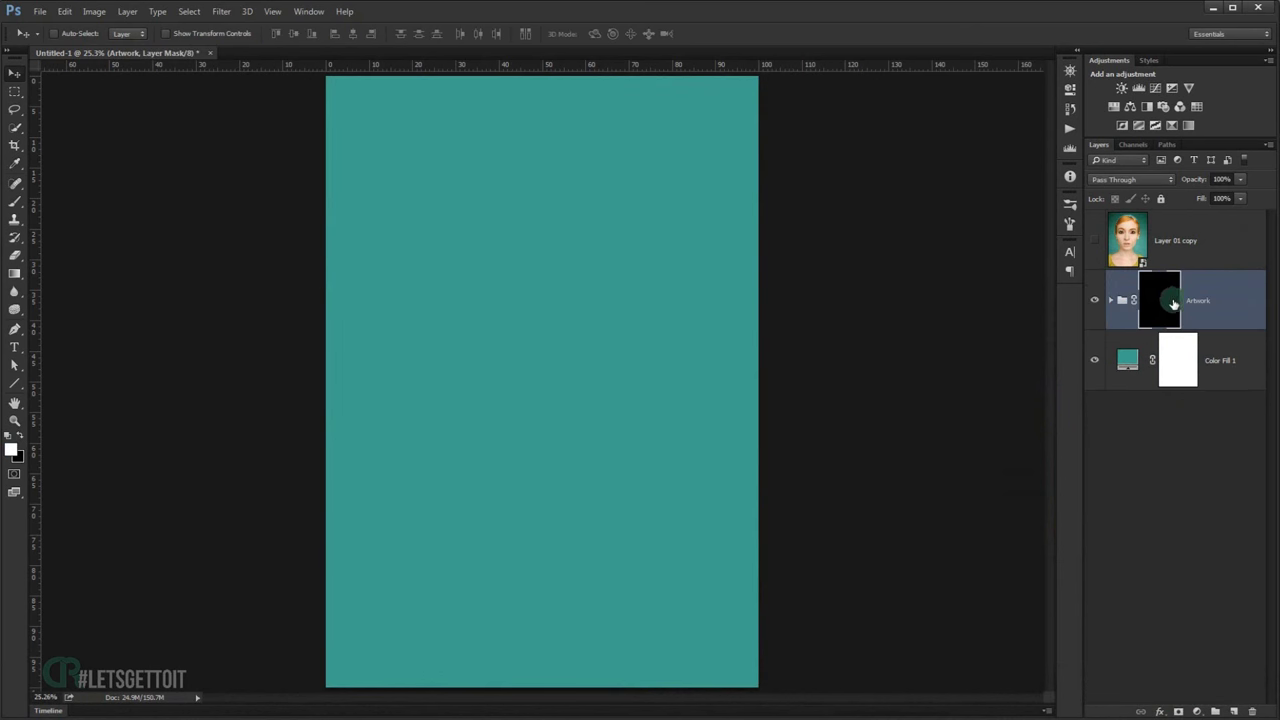
# Replace the Brush tool's presets with Real Brush Strokes Set.abr and choose the 696 px brush tip
pyautogui.click(18, 203)
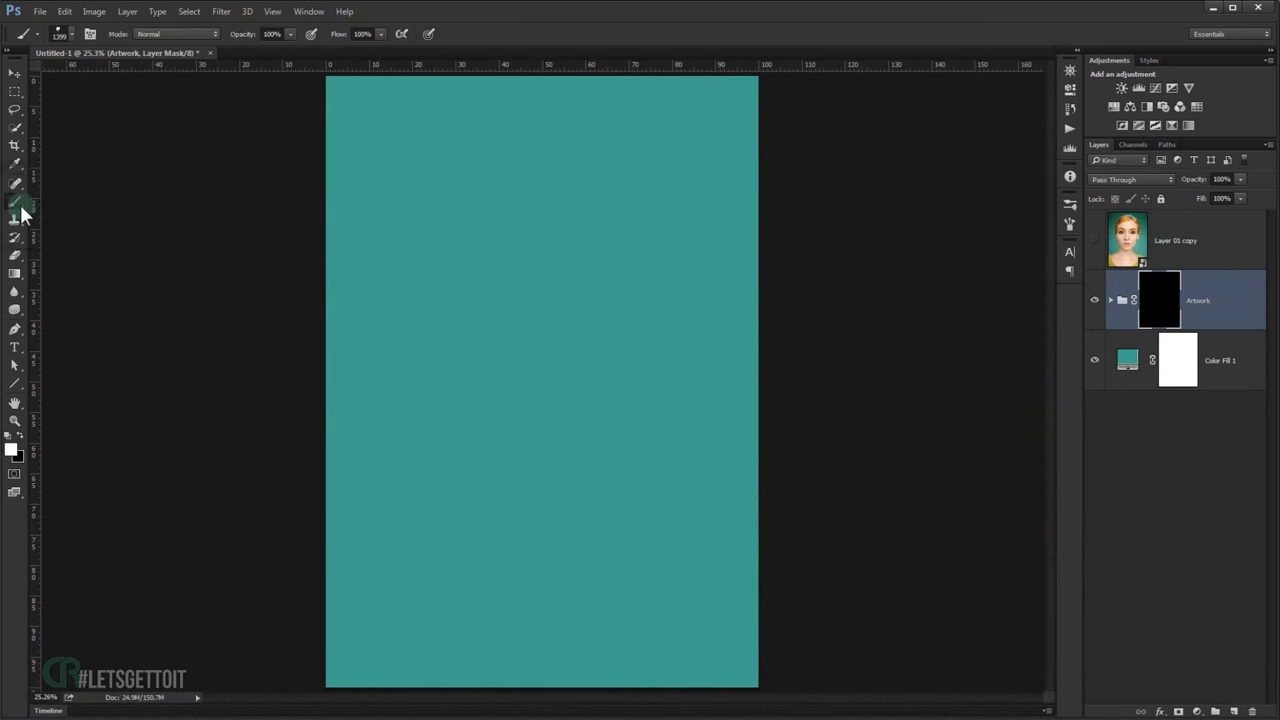
pyautogui.rightClick(511, 297)
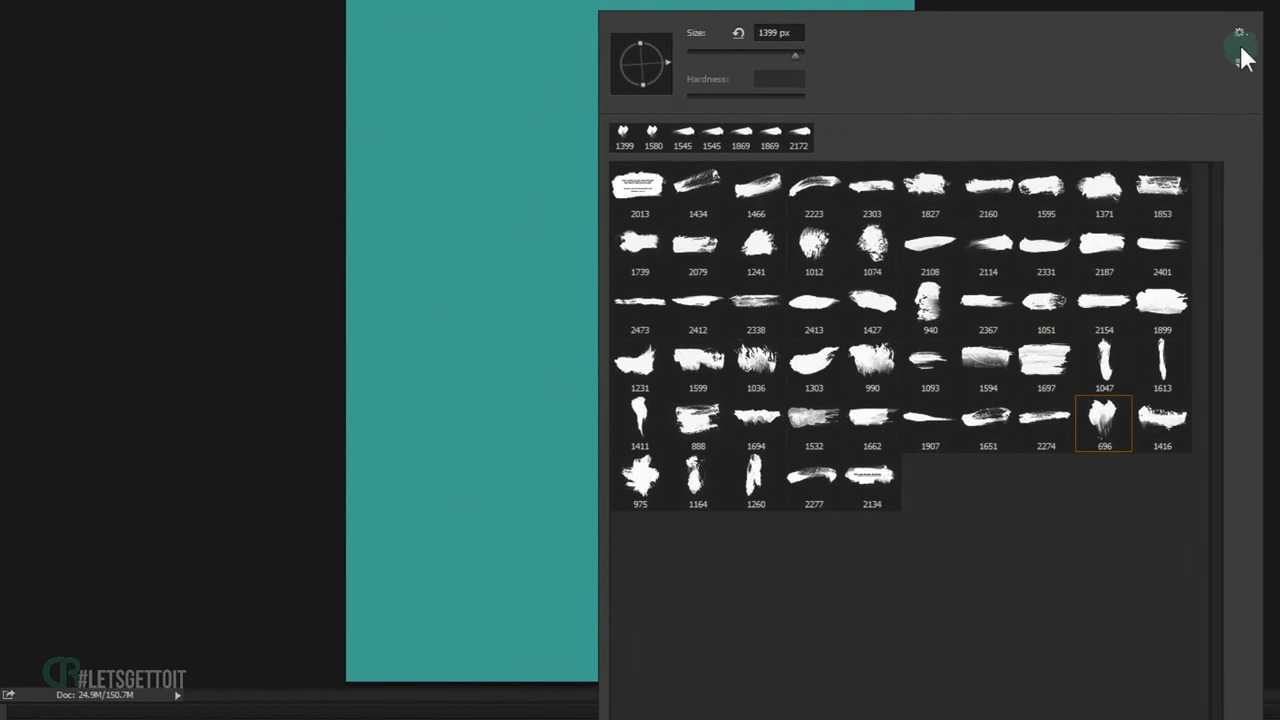
pyautogui.click(1240, 38)
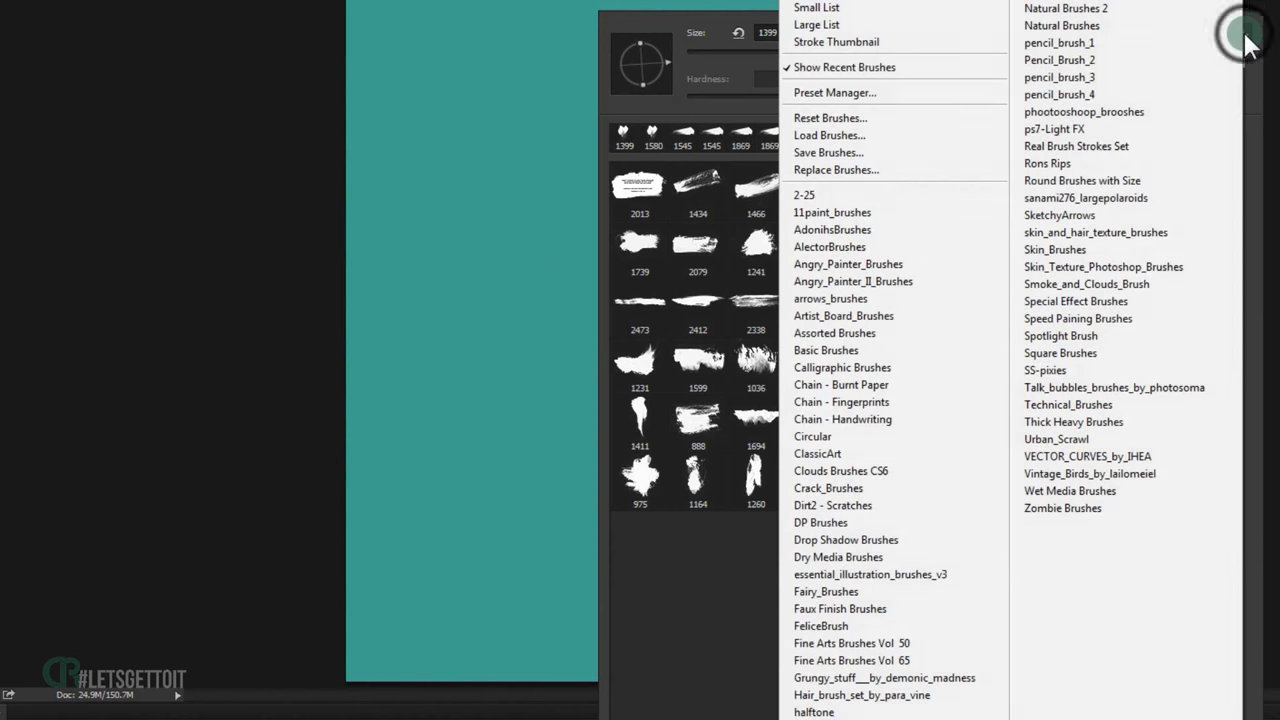
pyautogui.click(860, 170)
pyautogui.click(805, 185)
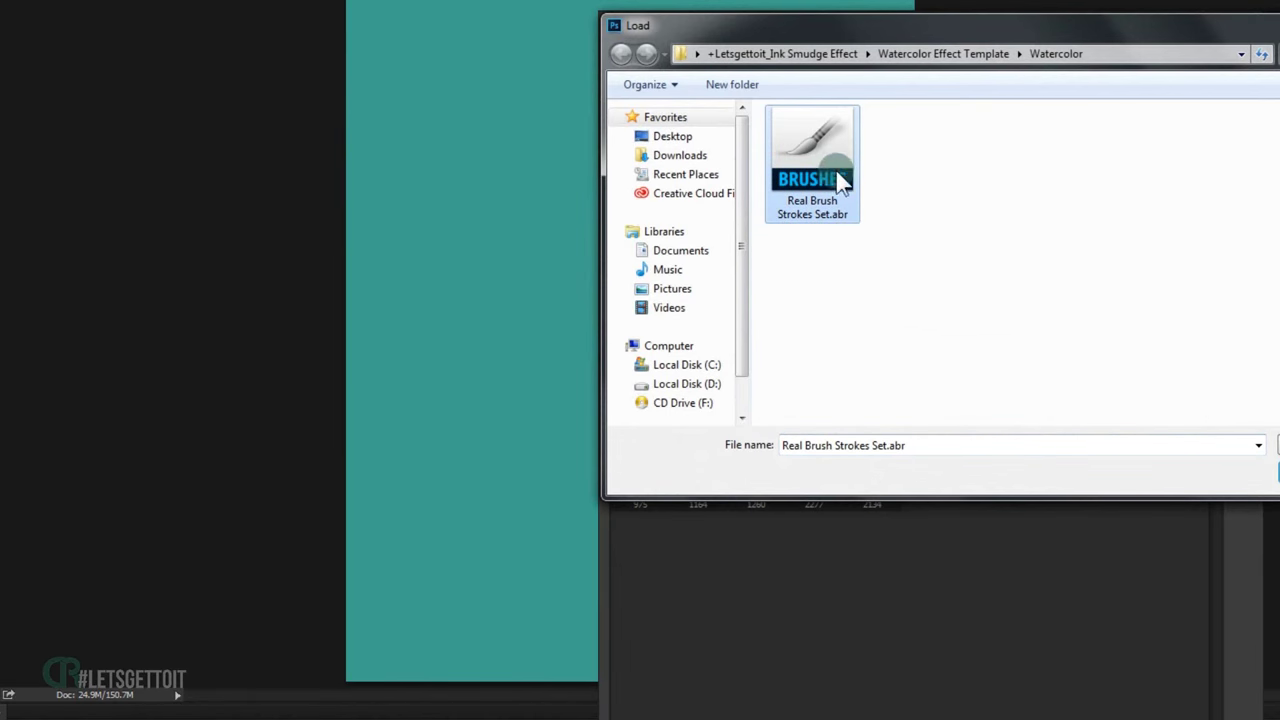
pyautogui.click(1279, 466)
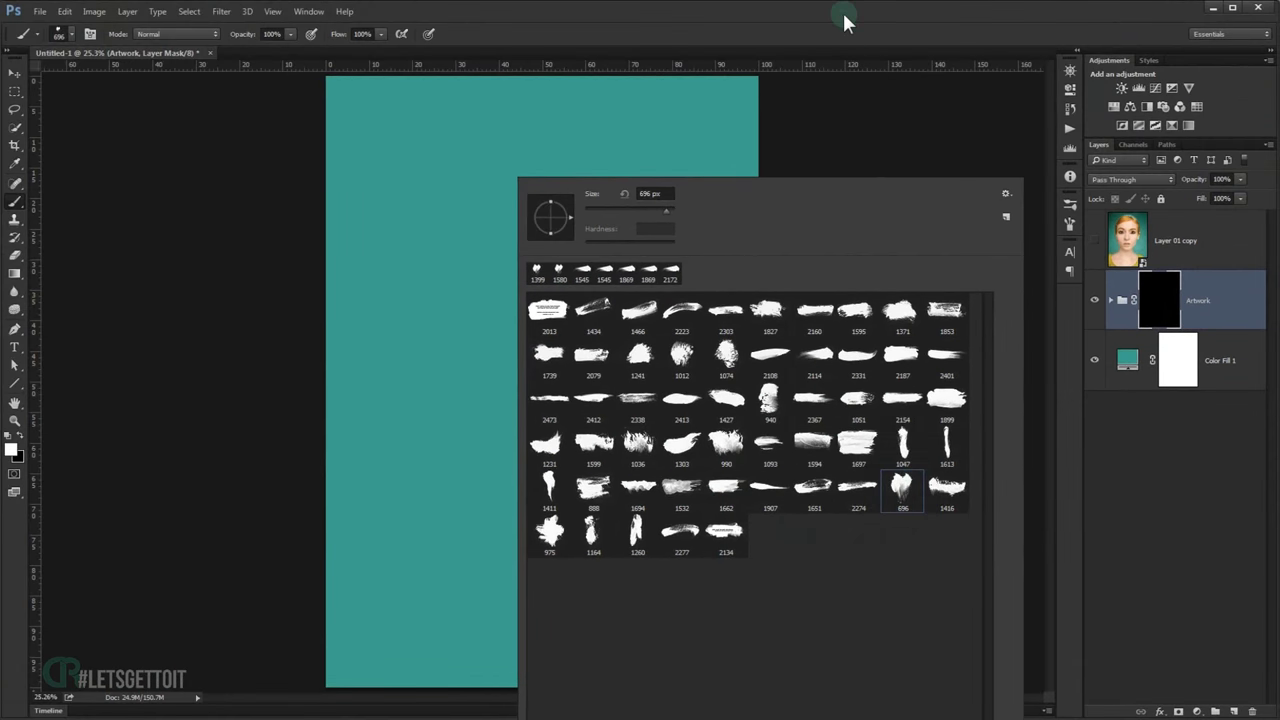
pyautogui.press('Escape')
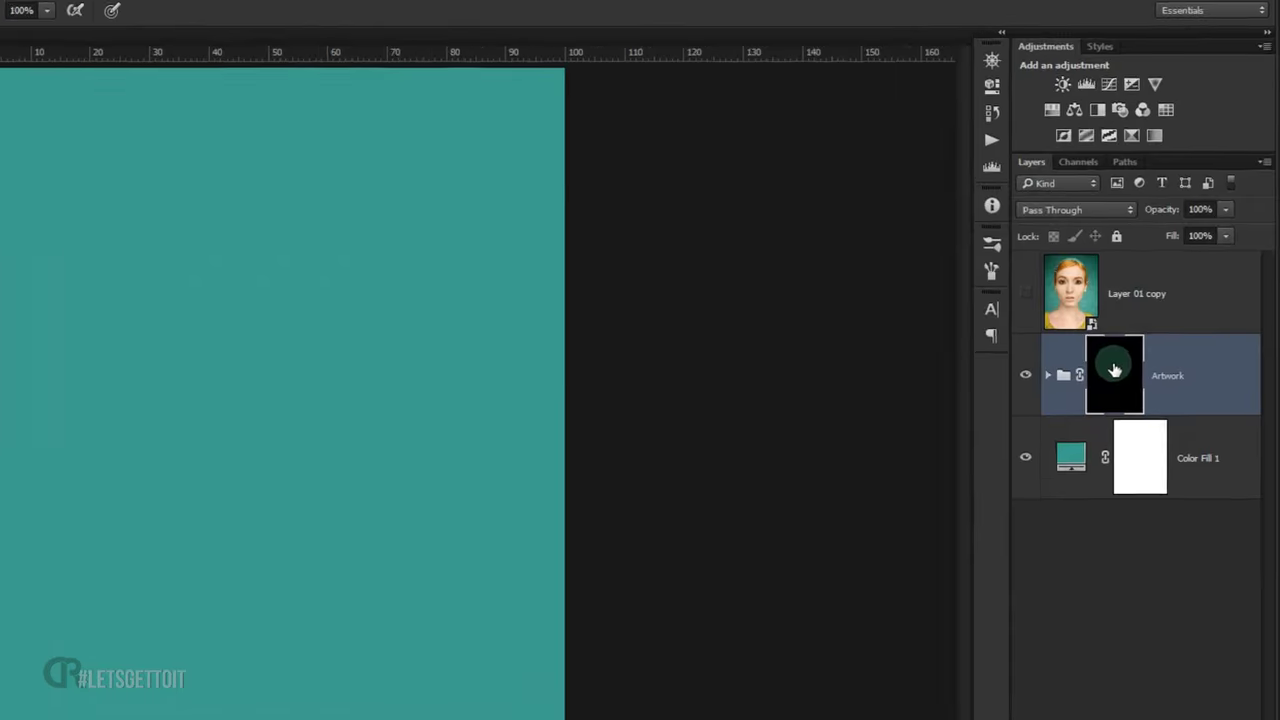
# Reduce the density of the Artwork group's layer mask to 50% and keep the mask selected for painting
pyautogui.doubleClick(1157, 297)
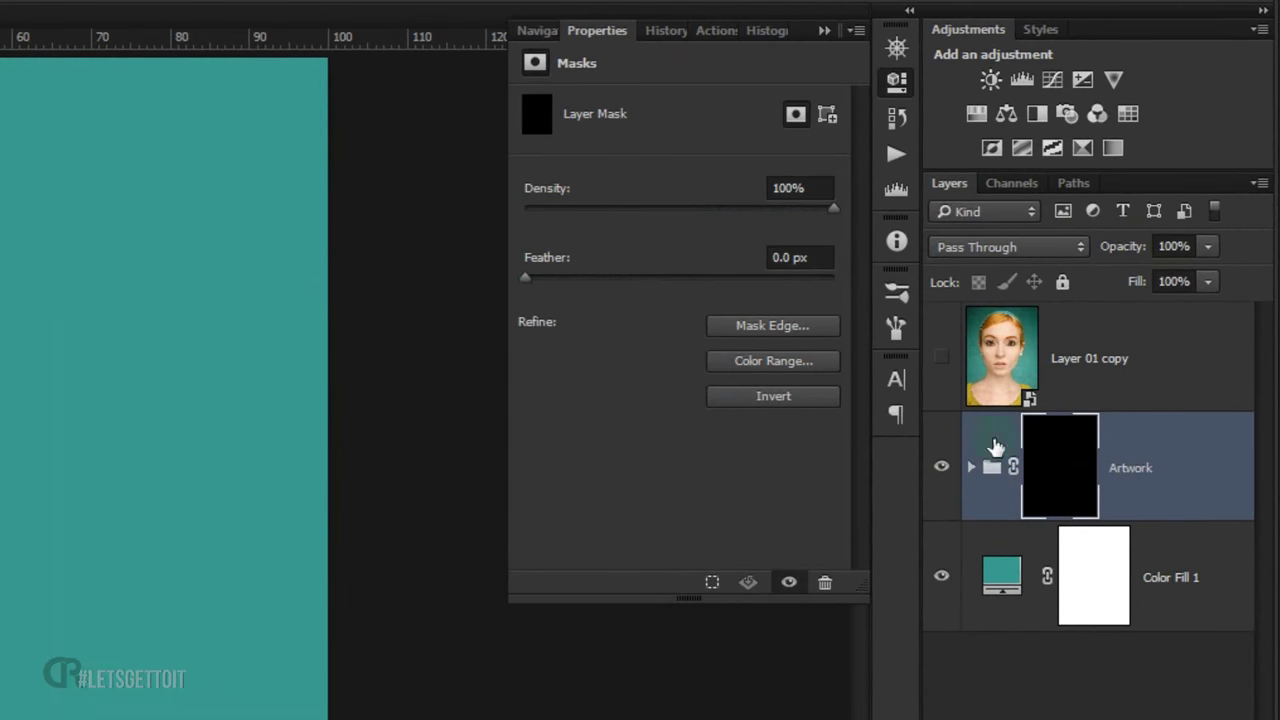
pyautogui.moveTo(830, 208); pyautogui.dragTo(689, 213)
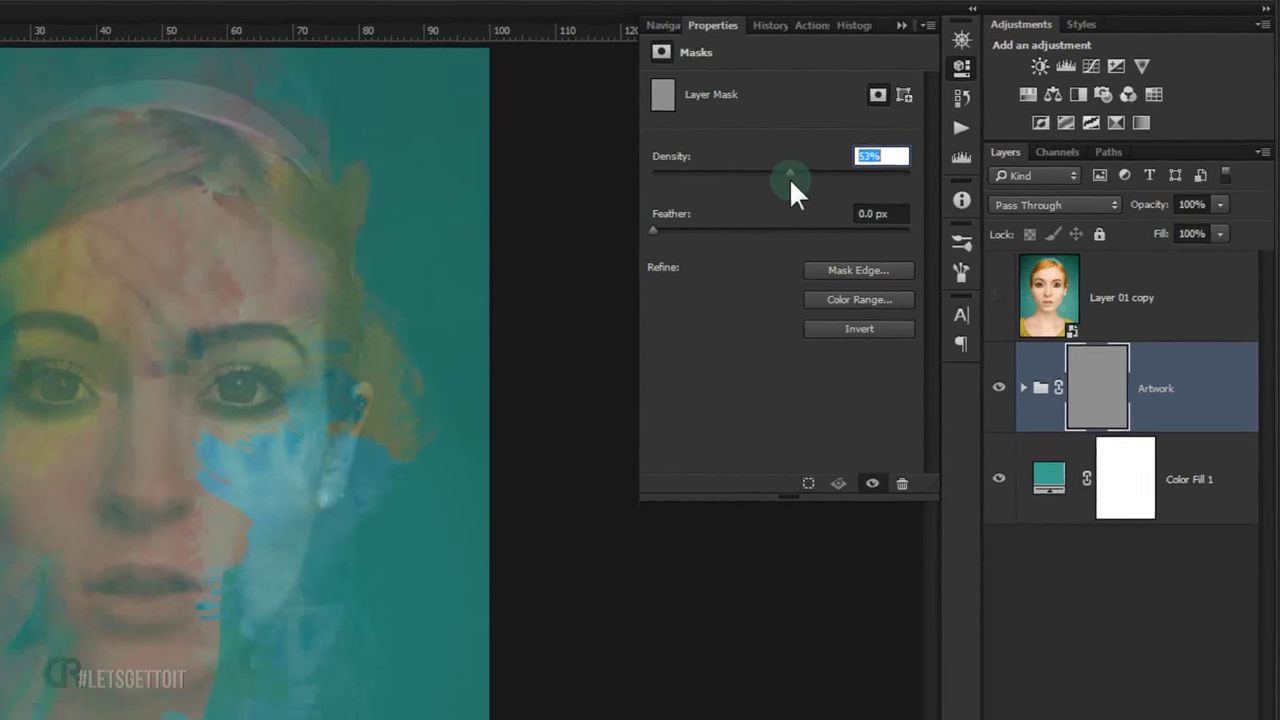
pyautogui.moveTo(791, 182); pyautogui.dragTo(840, 158)
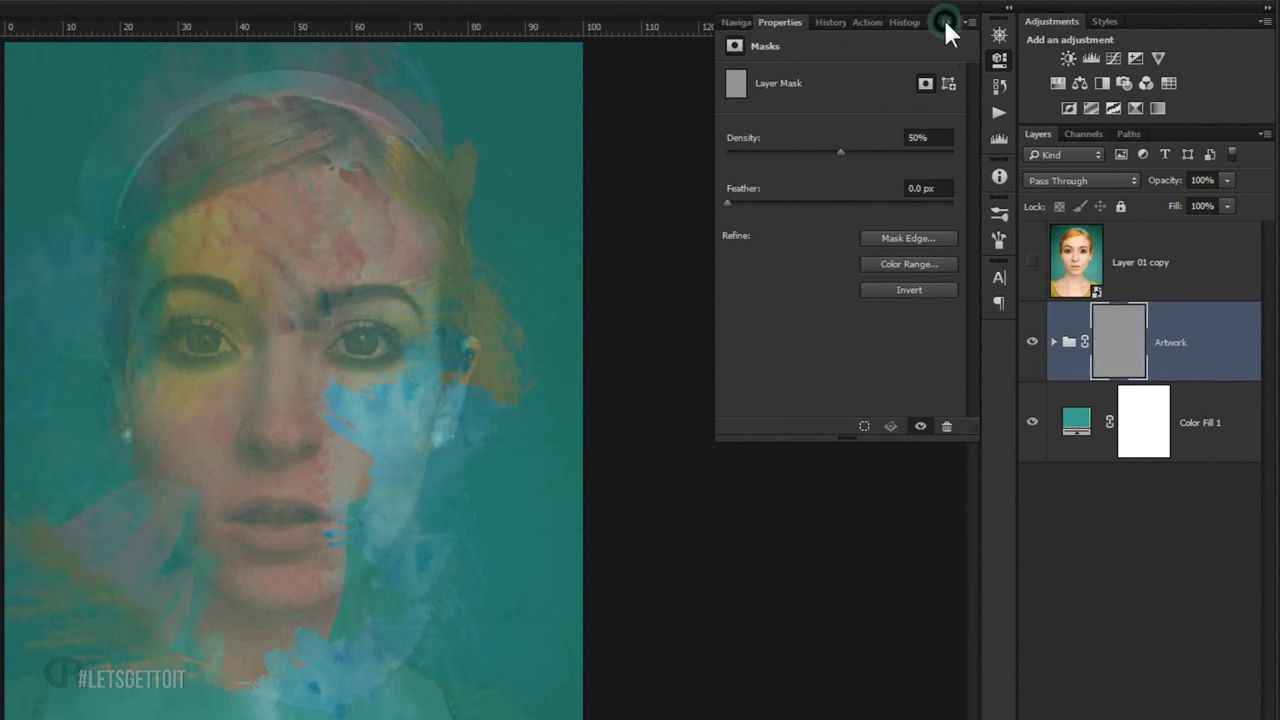
pyautogui.click(944, 21)
pyautogui.click(1124, 358)
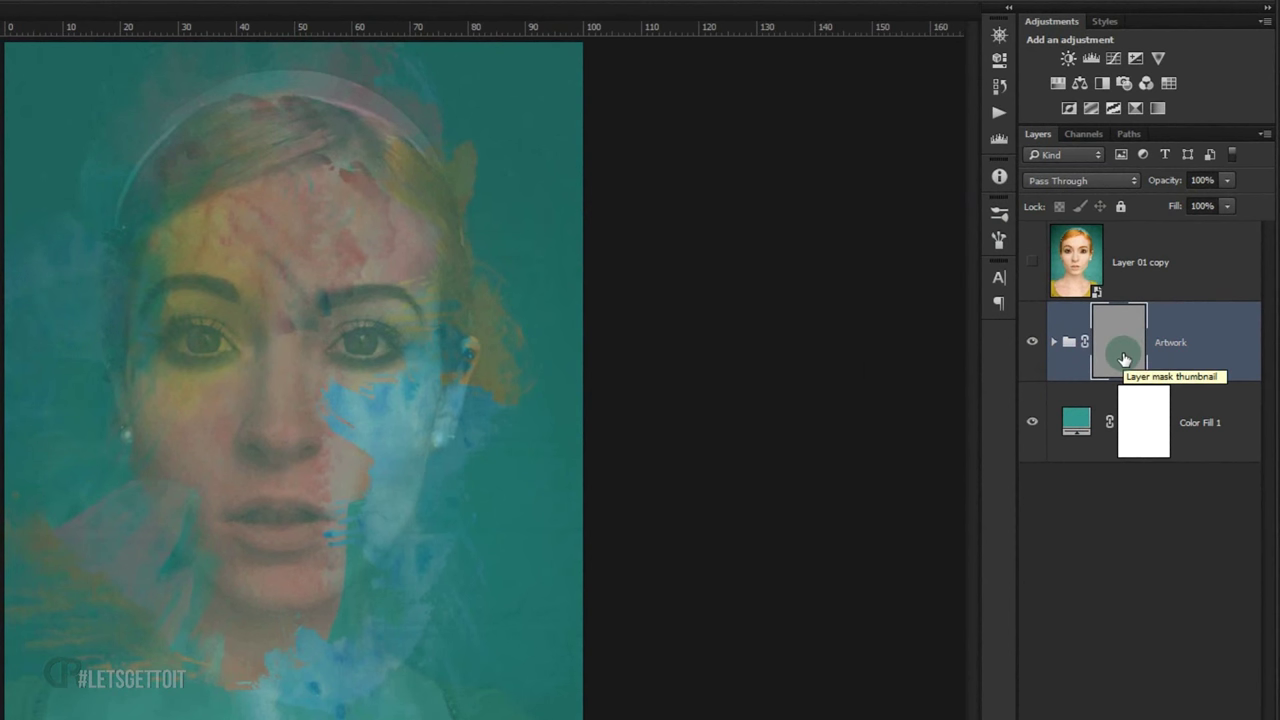
# Angle the enlarged brush tip and paint white on the Artwork mask to reveal the forehead and hair
pyautogui.moveTo(245, 261); pyautogui.dragTo(268, 269)
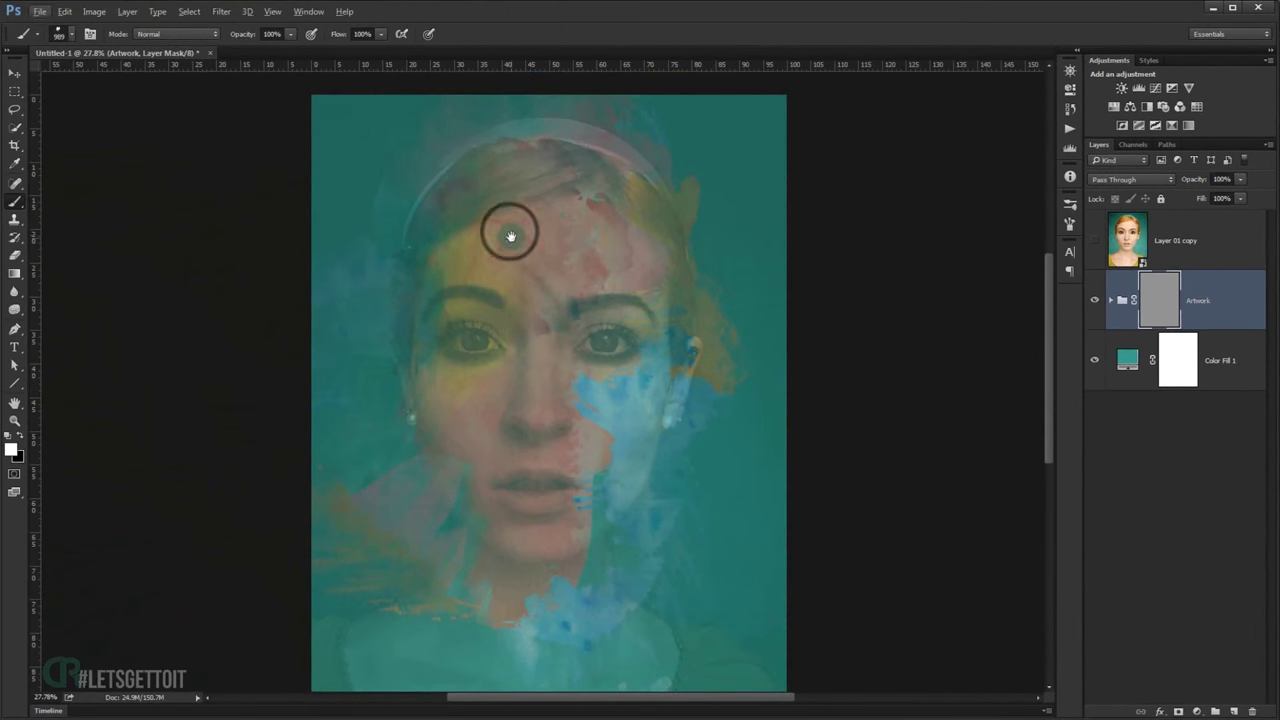
pyautogui.rightClick(459, 190)
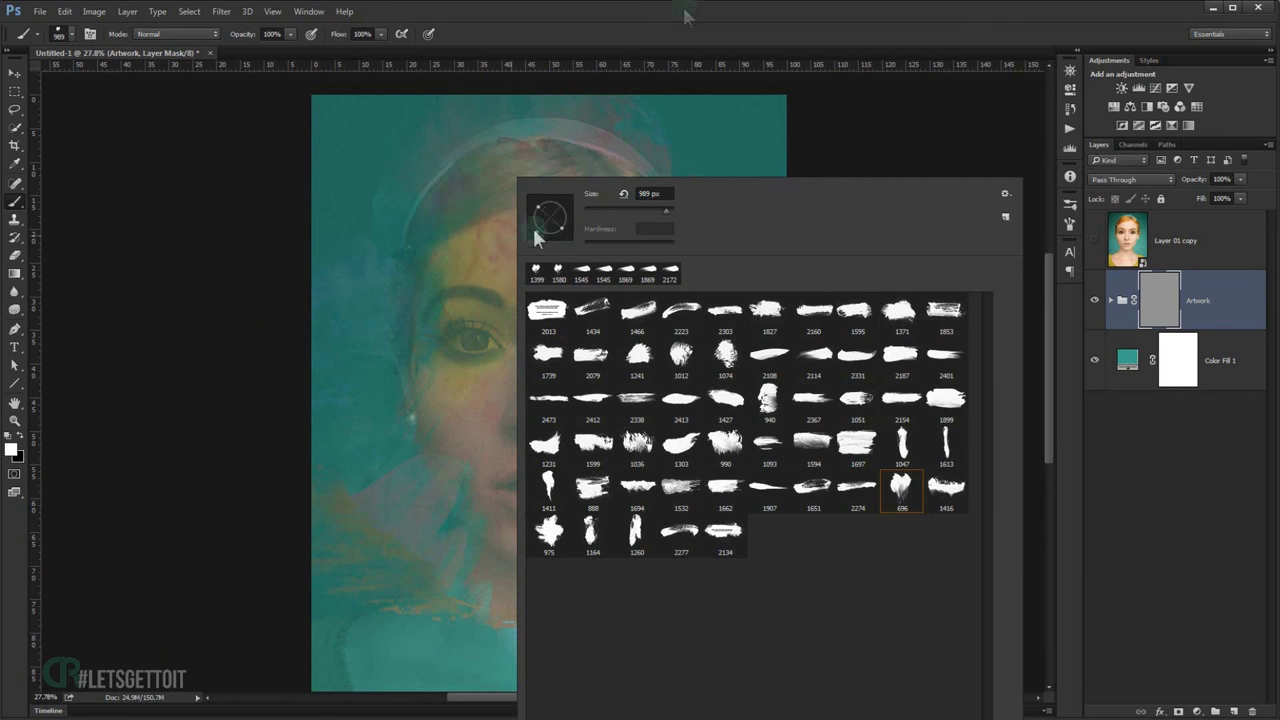
pyautogui.press('Escape')
pyautogui.moveTo(529, 243)
pyautogui.mouseDown()
pyautogui.moveTo(481, 210)
pyautogui.moveTo(533, 260)
pyautogui.mouseUp()
pyautogui.scroll(-1, 533, 260)
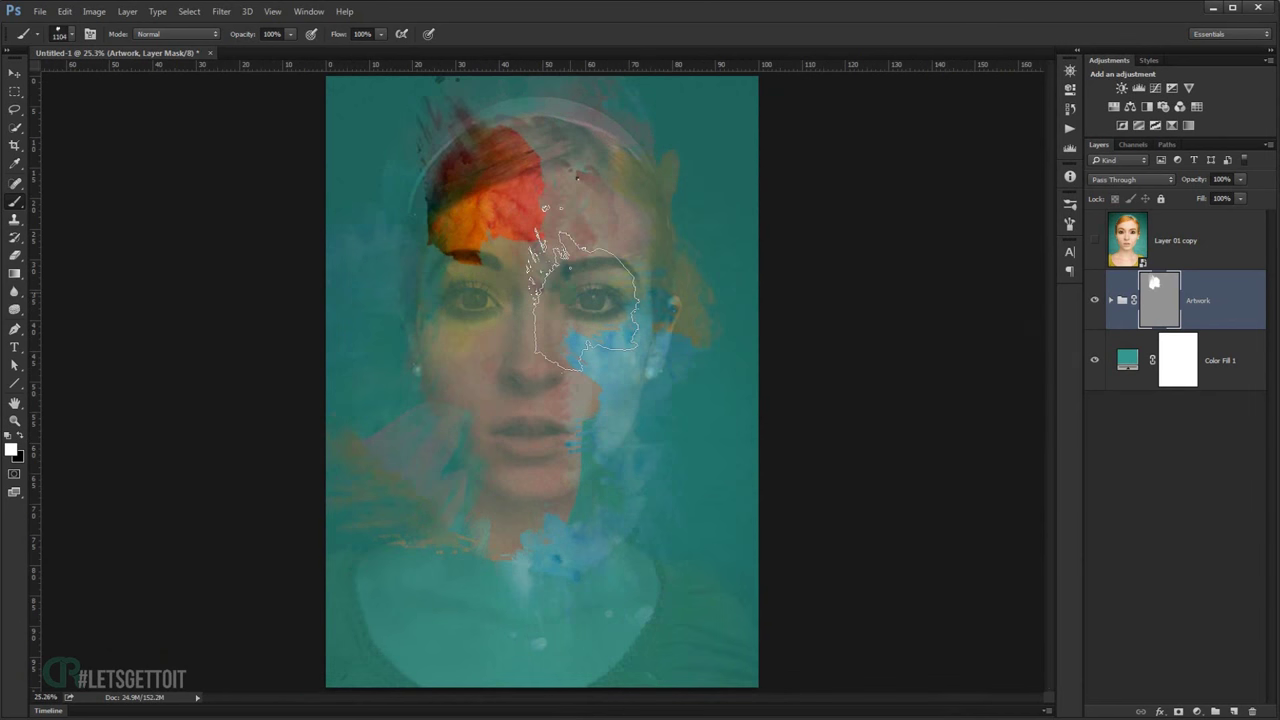
# Resize and rotate the 696 px brush tip and paint white on the Artwork mask to reveal the mouth, nose, right-hand eye and forehead
pyautogui.rightClick(585, 185)
pyautogui.doubleClick(666, 248)
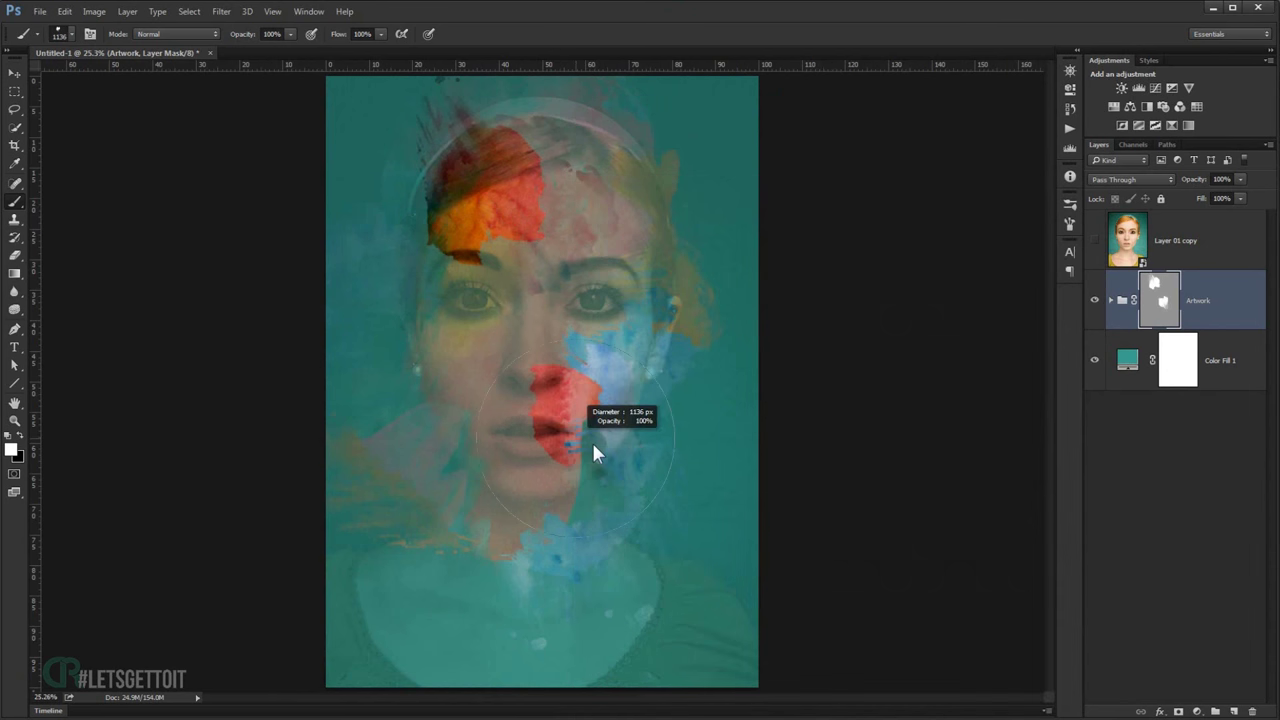
pyautogui.click(600, 415)
pyautogui.rightClick(605, 410)
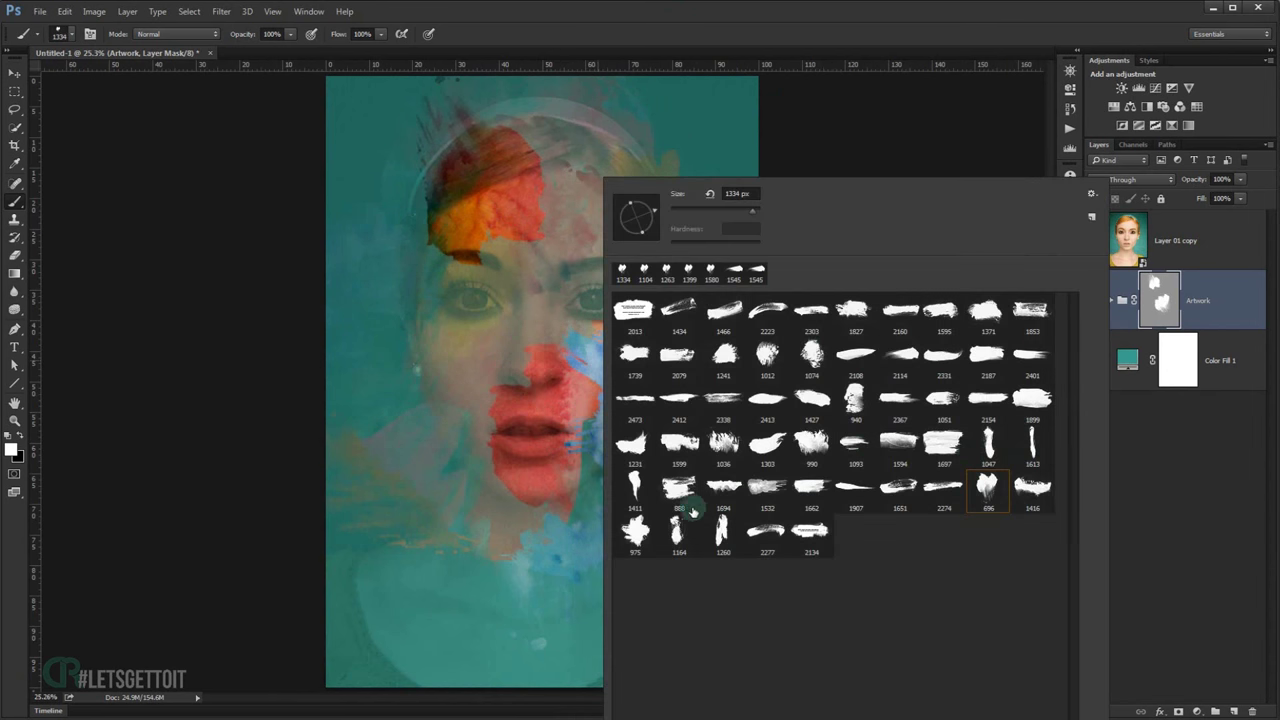
pyautogui.press('Escape')
pyautogui.moveTo(600, 350); pyautogui.dragTo(571, 350)
pyautogui.rightClick(590, 195)
pyautogui.press('Escape')
pyautogui.moveTo(594, 297)
pyautogui.mouseDown()
pyautogui.moveTo(557, 271)
pyautogui.moveTo(600, 294)
pyautogui.mouseUp()
# Switch to the 1093 px brush tip and paint angled white strokes on the Artwork mask to reveal the cheeks, left-hand eye and streaked face edges
pyautogui.rightClick(603, 182)
pyautogui.click(852, 447)
pyautogui.press('Escape')
pyautogui.rightClick(607, 180)
pyautogui.press('Escape')
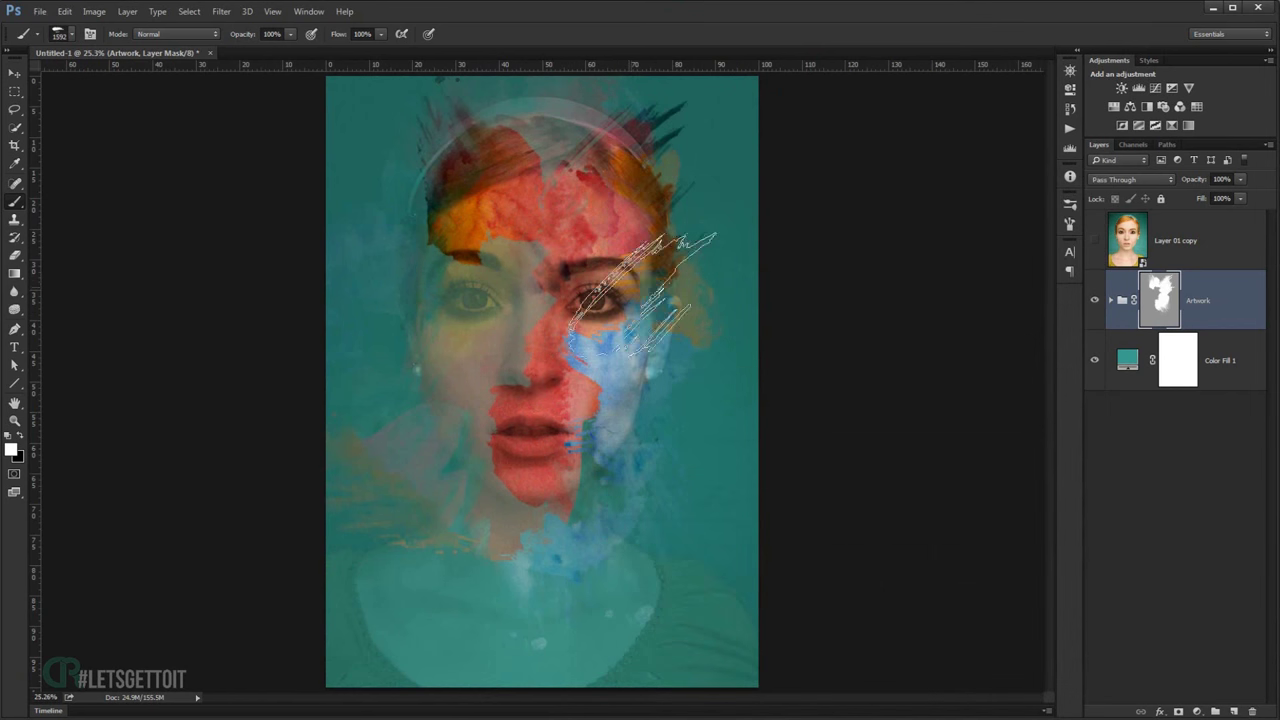
pyautogui.moveTo(580, 387); pyautogui.dragTo(640, 387)
pyautogui.rightClick(613, 180)
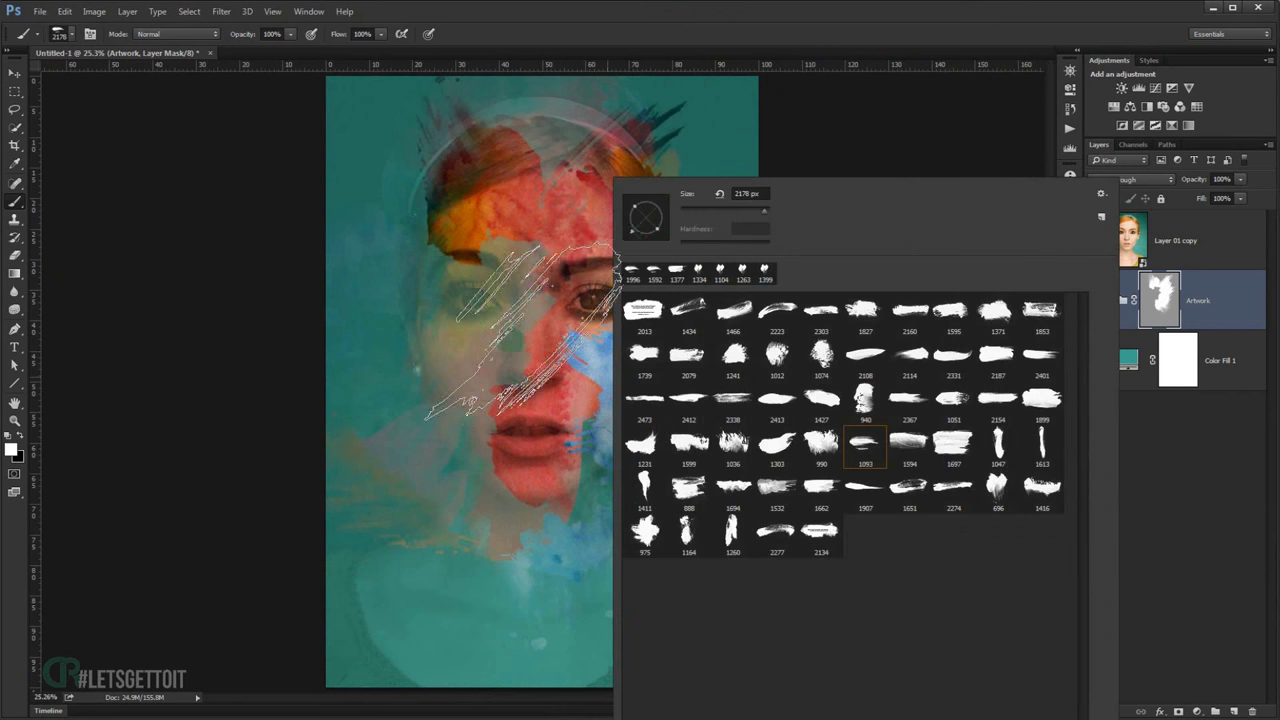
pyautogui.click(520, 330)
pyautogui.moveTo(450, 306); pyautogui.dragTo(430, 306)
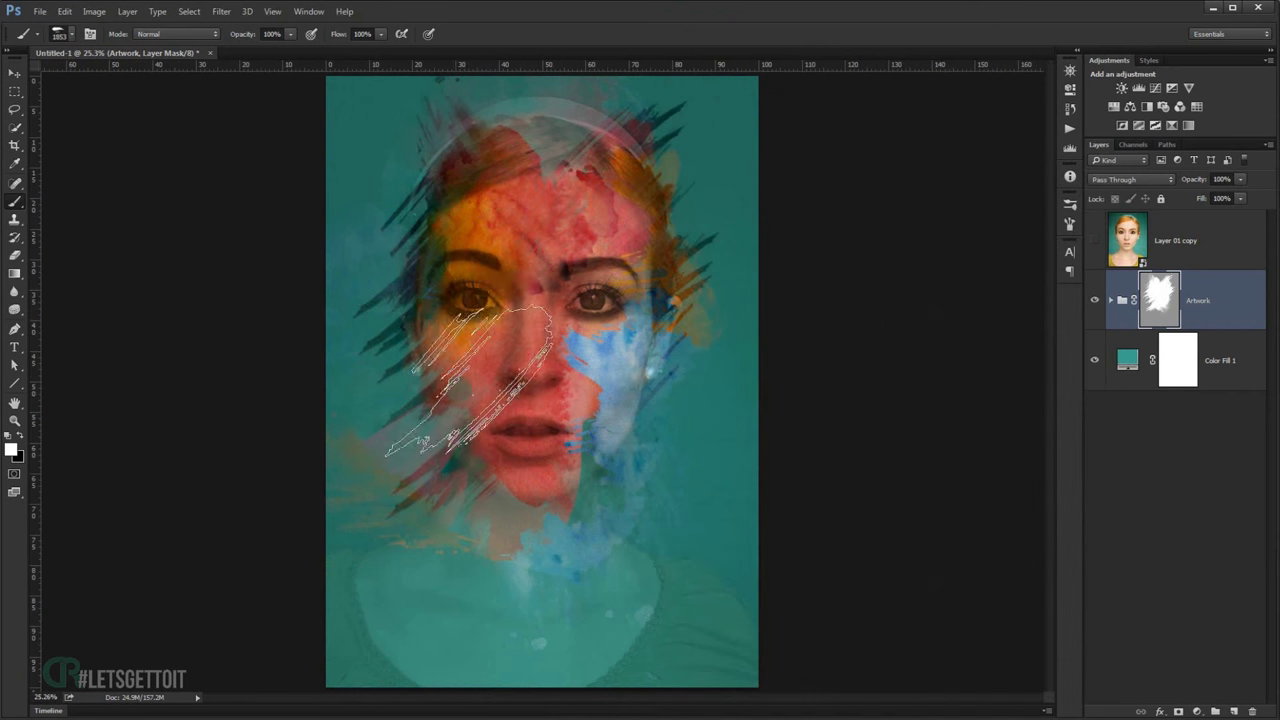
# Choose the 2401 px brush tip for further painting on the Artwork mask
pyautogui.rightClick(481, 385)
pyautogui.click(826, 373)
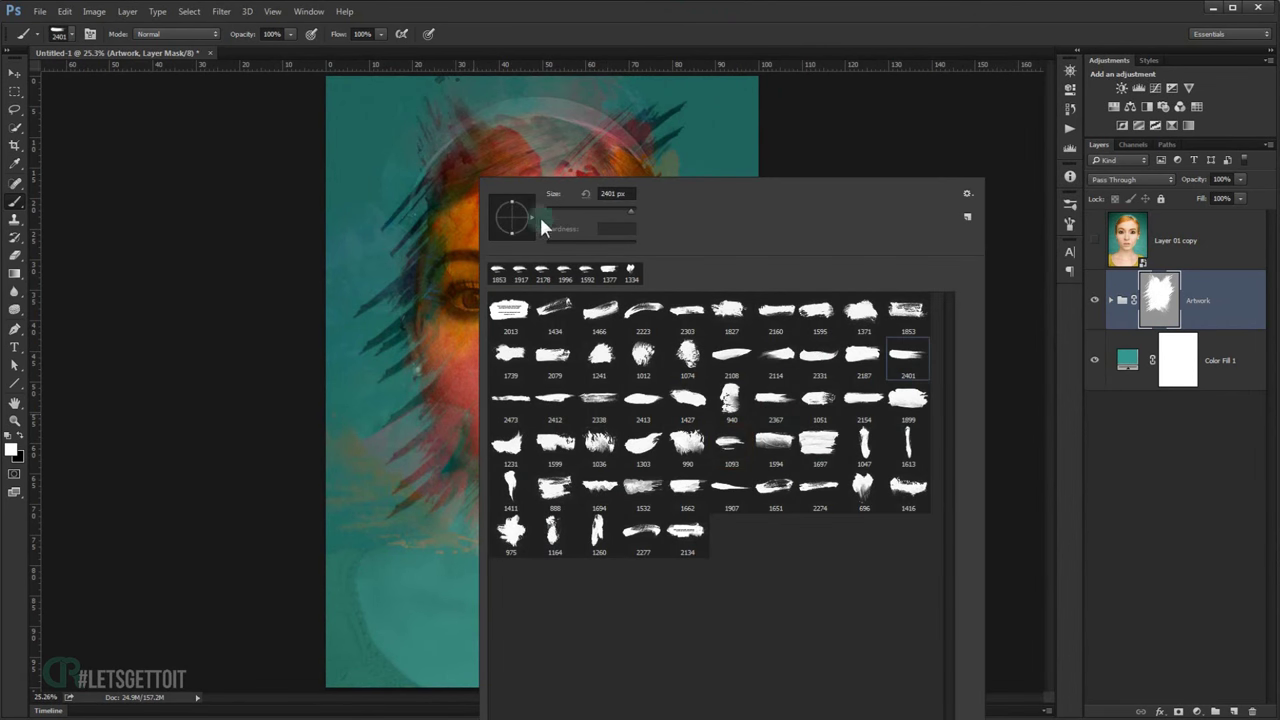
pyautogui.press('Return')
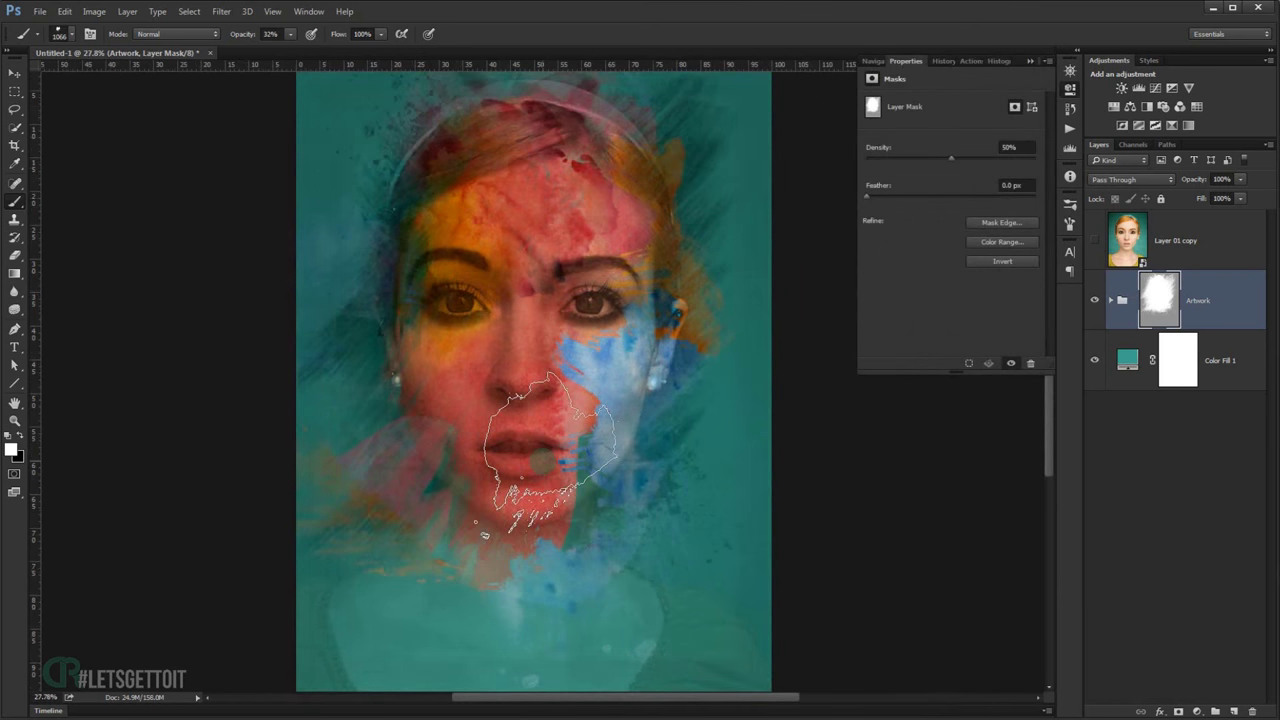
pyautogui.scroll(-2, 540, 450)
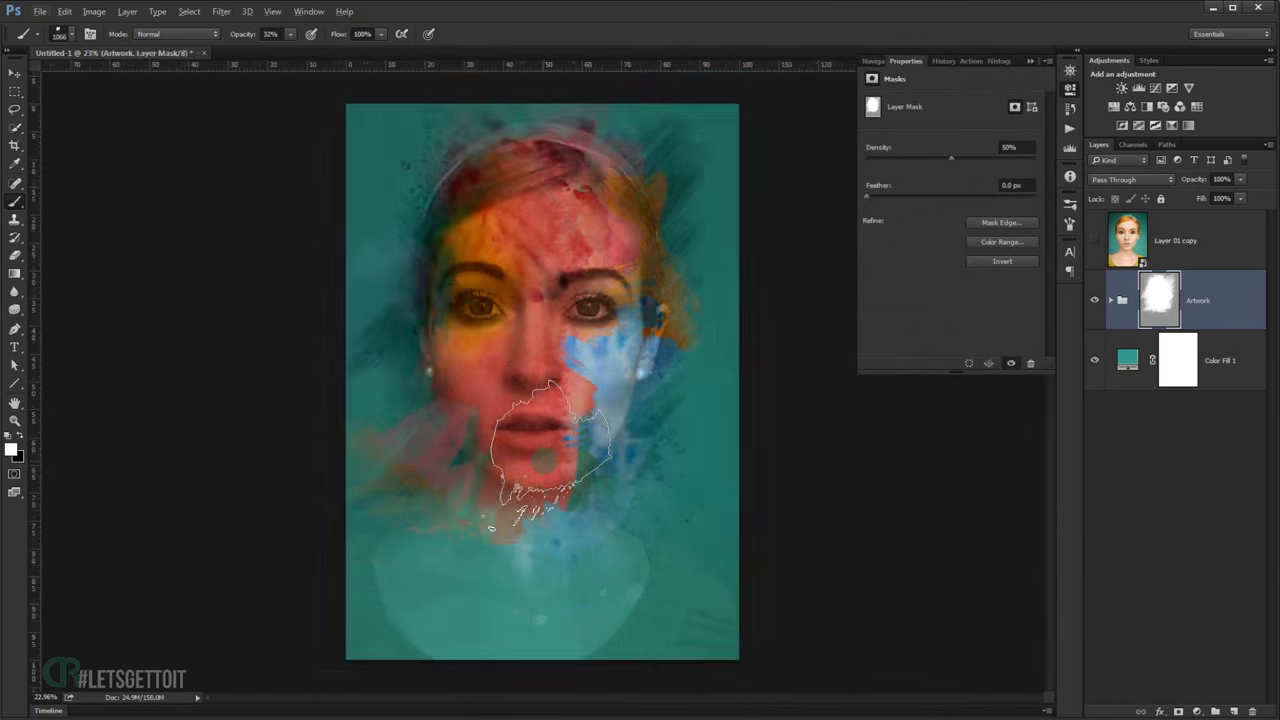
pyautogui.scroll(2, 540, 450)
pyautogui.scroll(-1, 548, 456)
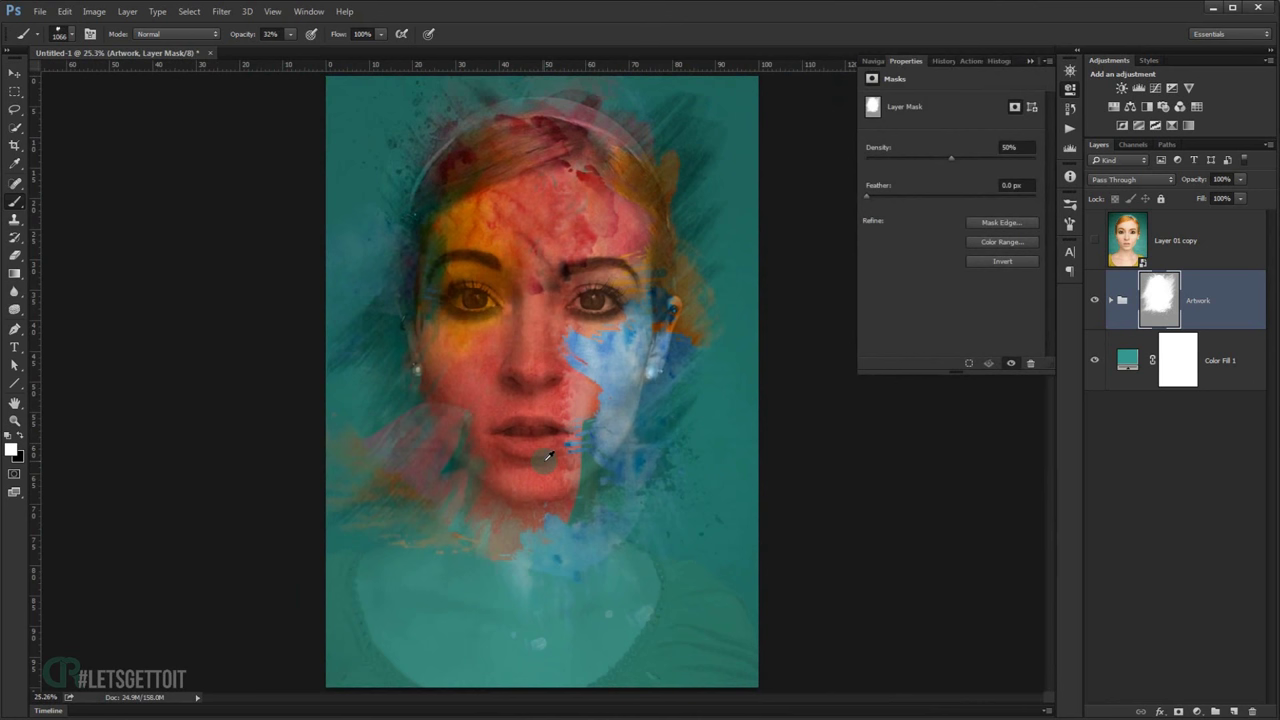
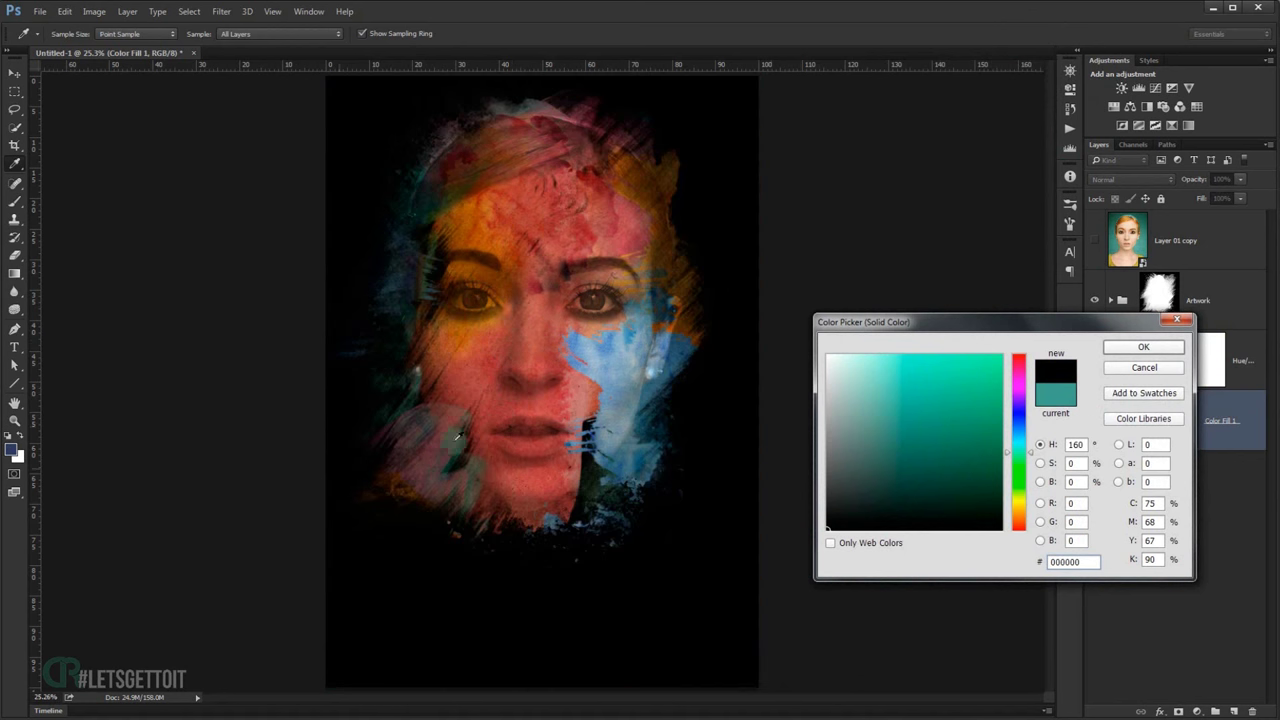
# Discard the black color choice for Color Fill 1 and show the Hue/Saturation adjustment clipped to it, opening its settings
pyautogui.click(1144, 367)
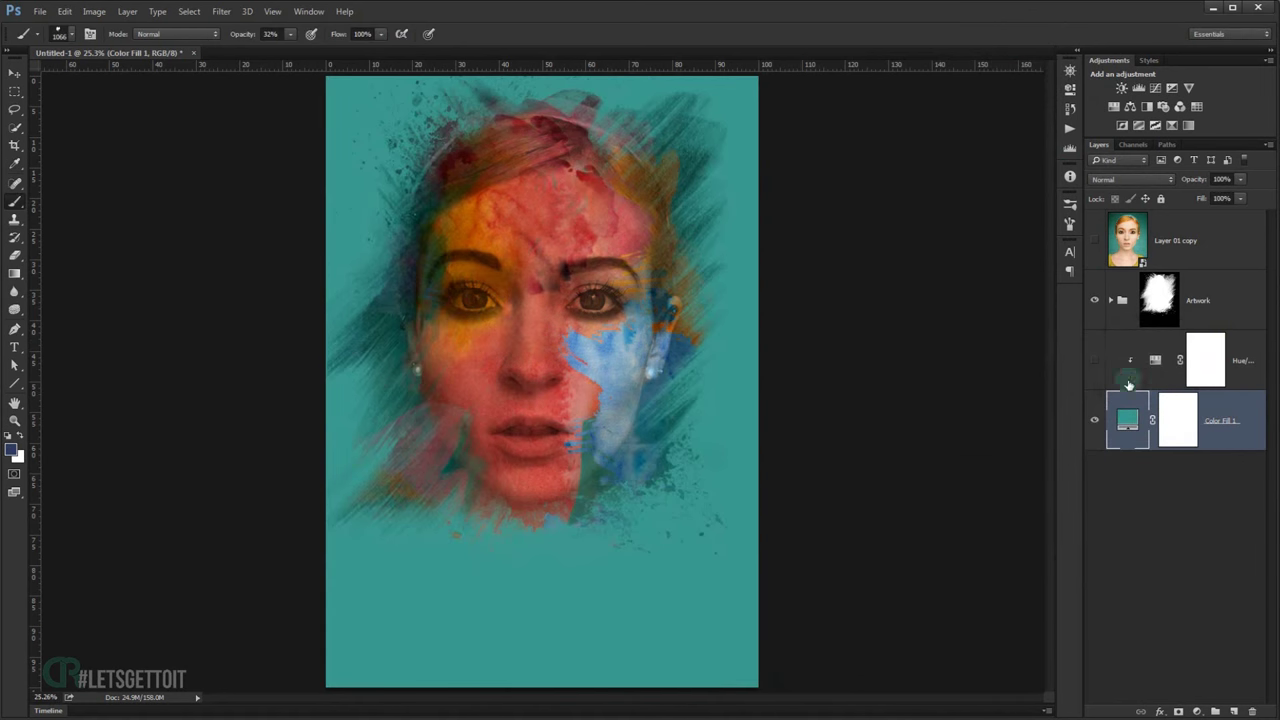
pyautogui.click(1093, 361)
pyautogui.doubleClick(1155, 366)
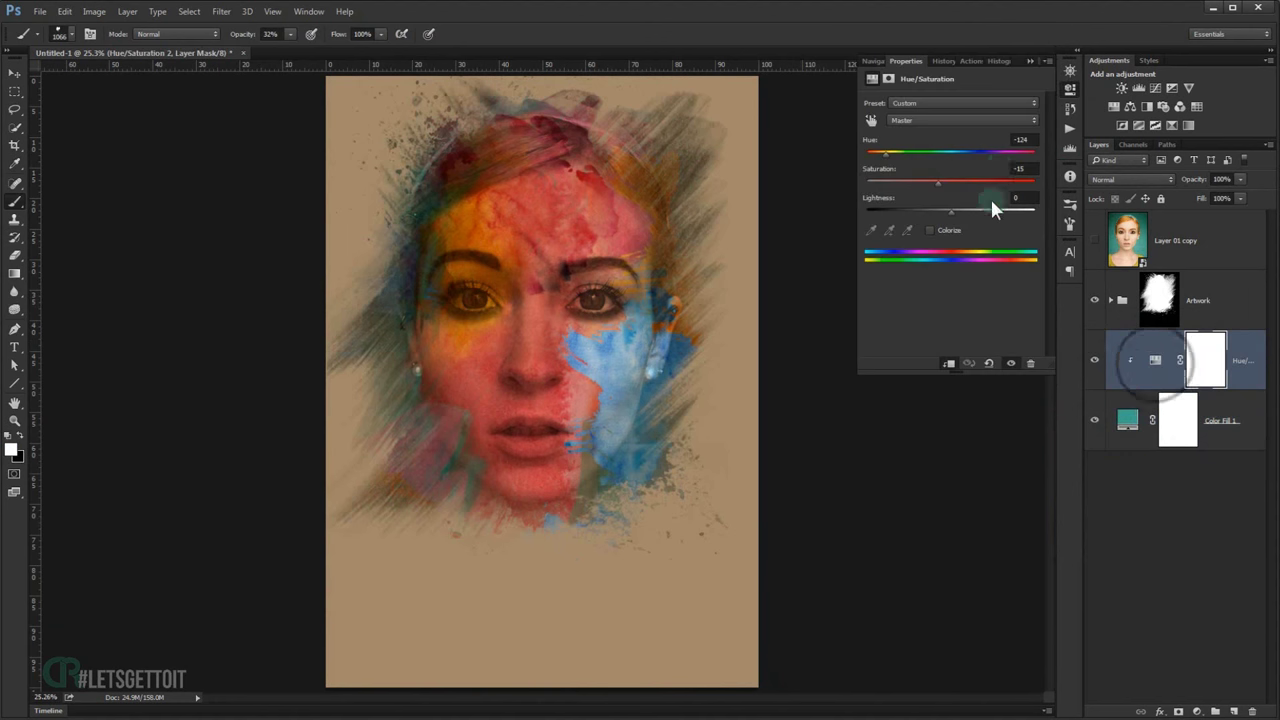
# Reset the hue and saturation of the adjustment above Color Fill 1 to 0
pyautogui.doubleClick(1020, 139)
pyautogui.write('0')
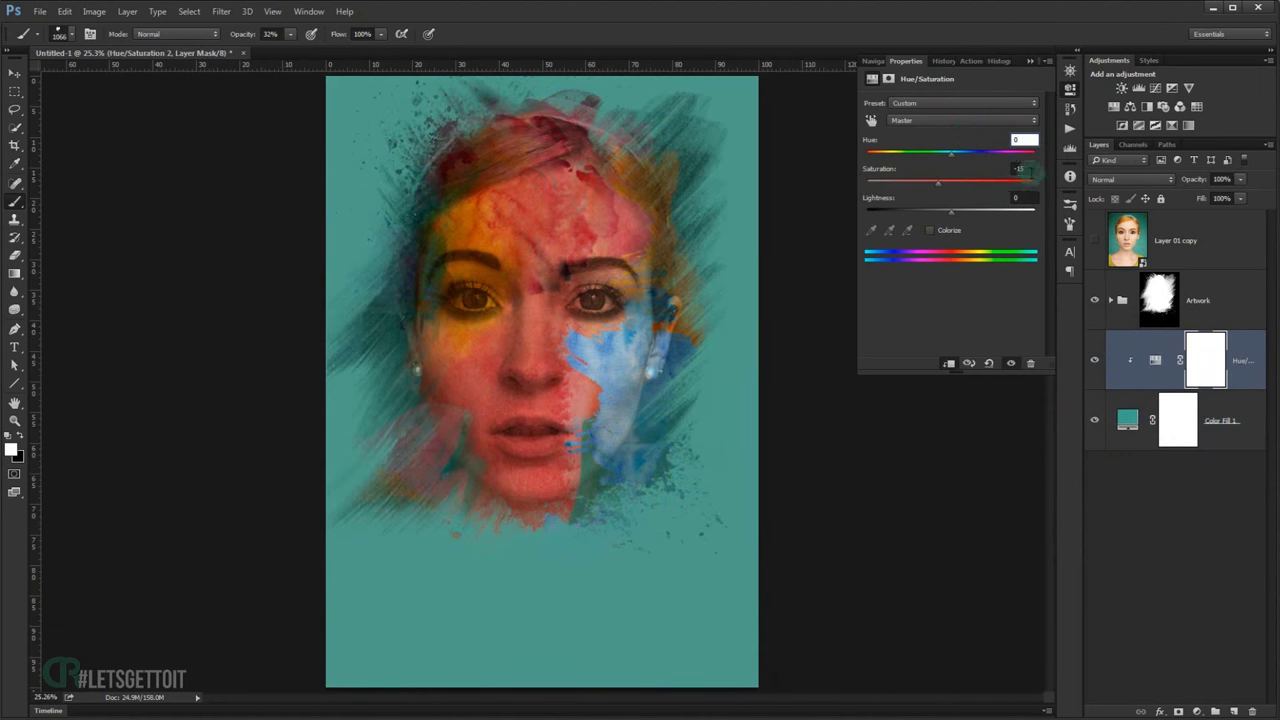
pyautogui.doubleClick(1020, 168)
pyautogui.write('0')
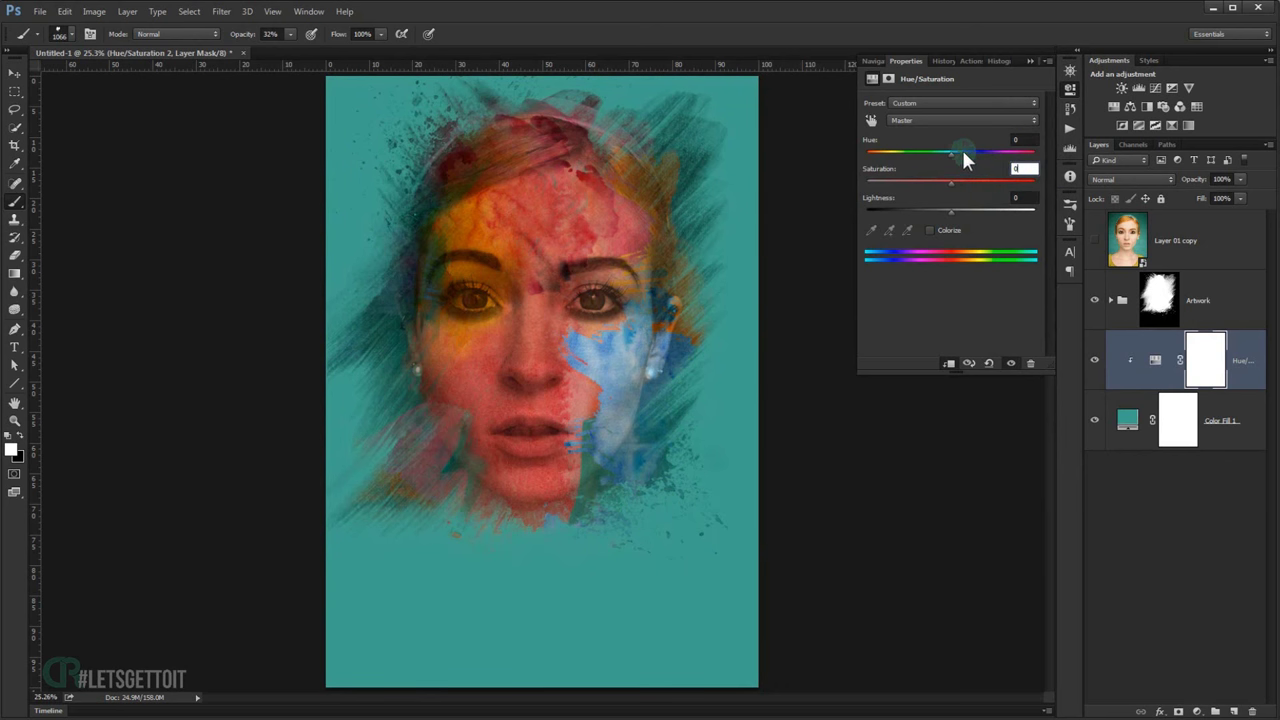
# Shift the background adjustment's hue to about -64 and set its saturation to -33 for a muted green
pyautogui.moveTo(950, 152); pyautogui.dragTo(889, 152)
pyautogui.write('-33')
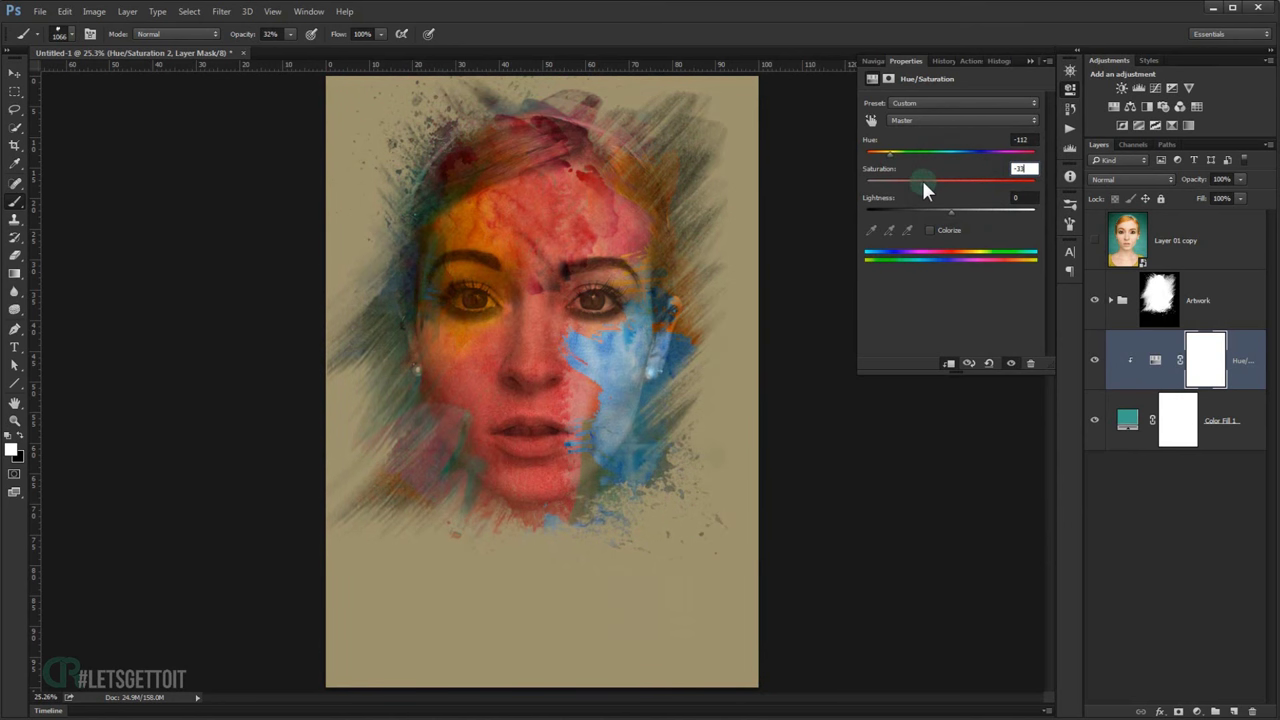
pyautogui.moveTo(894, 152); pyautogui.dragTo(907, 155)
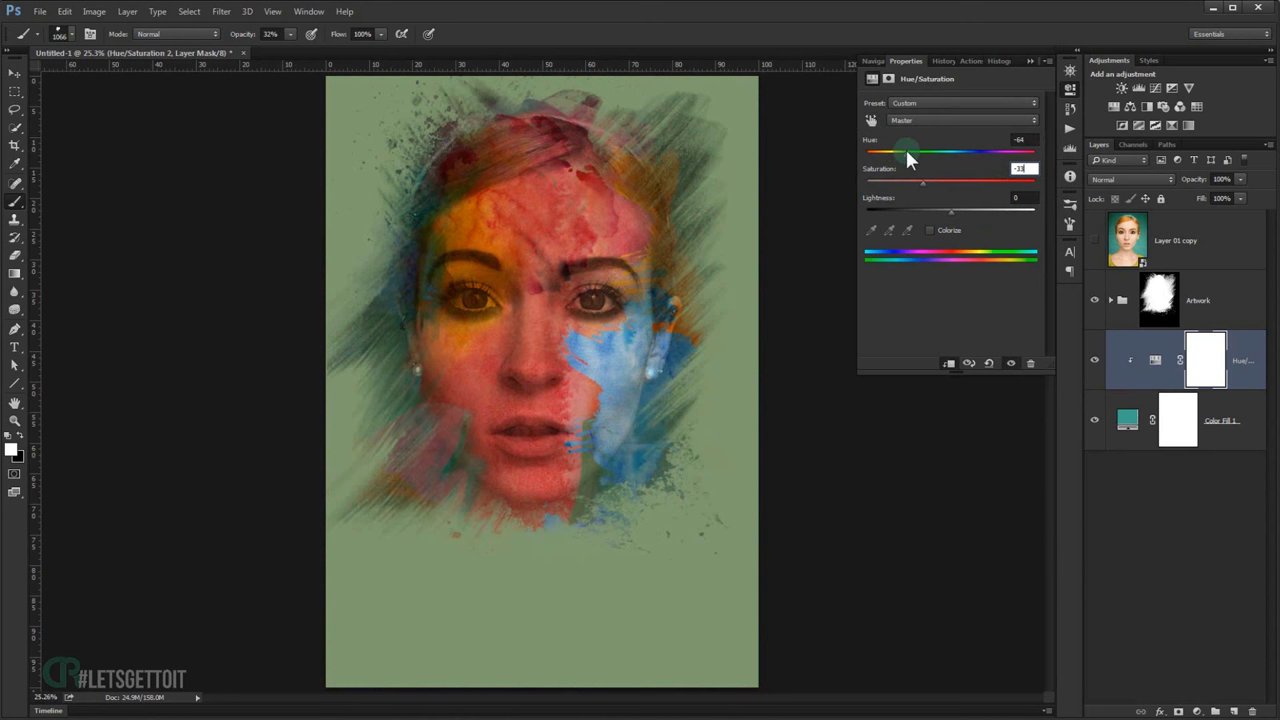
pyautogui.click(1030, 62)
# Inside the Artwork group, set the Hue/Saturation adjustment above Watercolor texture to hue +7 with slightly higher saturation, and collapse the group
pyautogui.click(1111, 300)
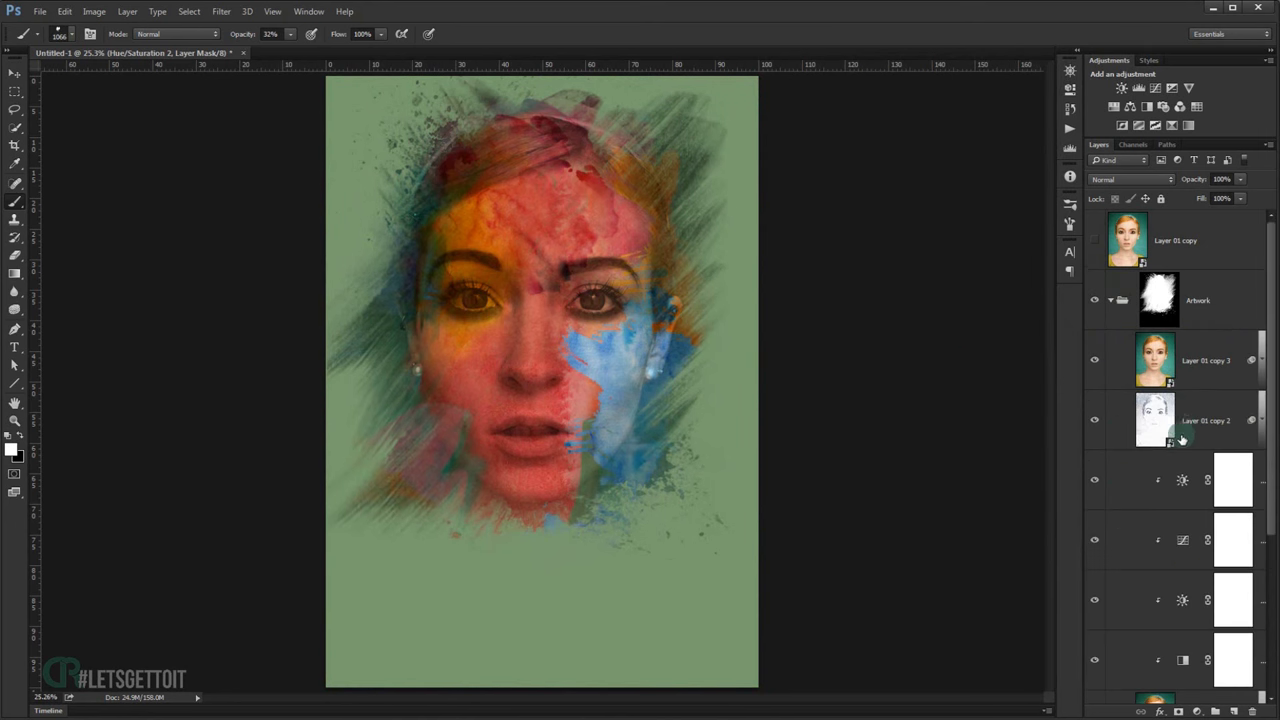
pyautogui.scroll(-5, 1182, 440)
pyautogui.click(1183, 535)
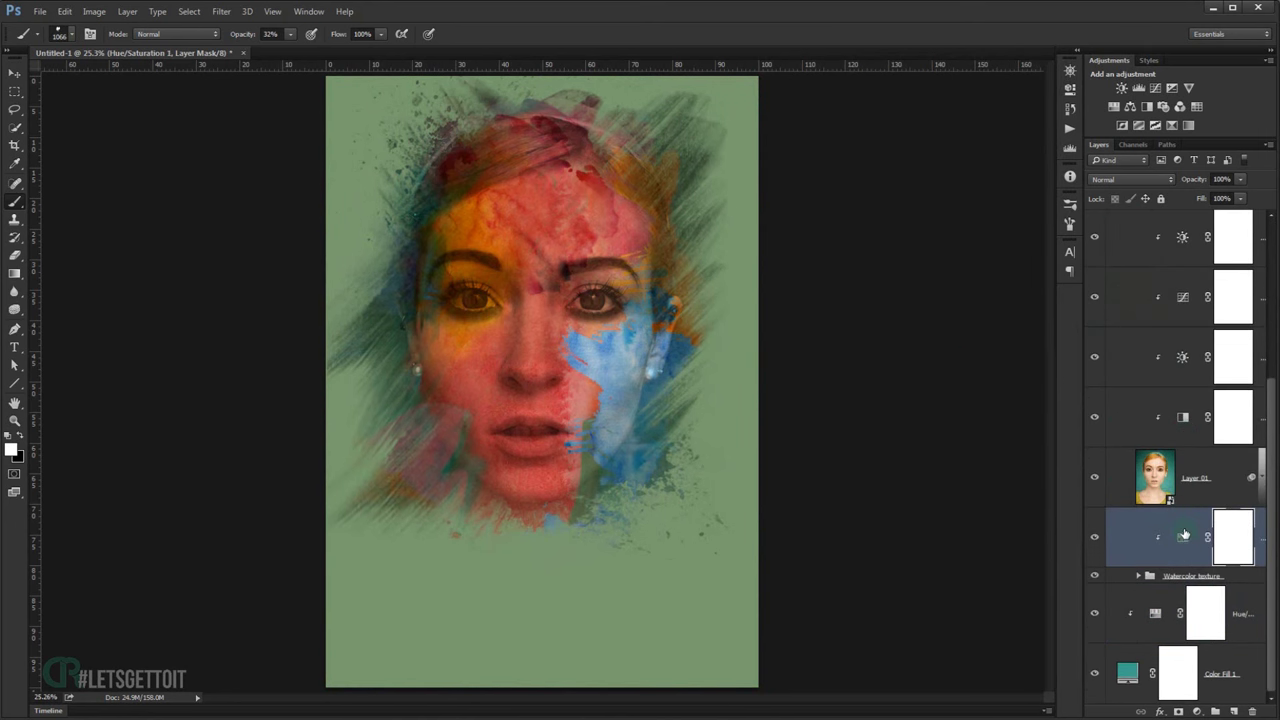
pyautogui.click(1183, 537)
pyautogui.doubleClick(1183, 537)
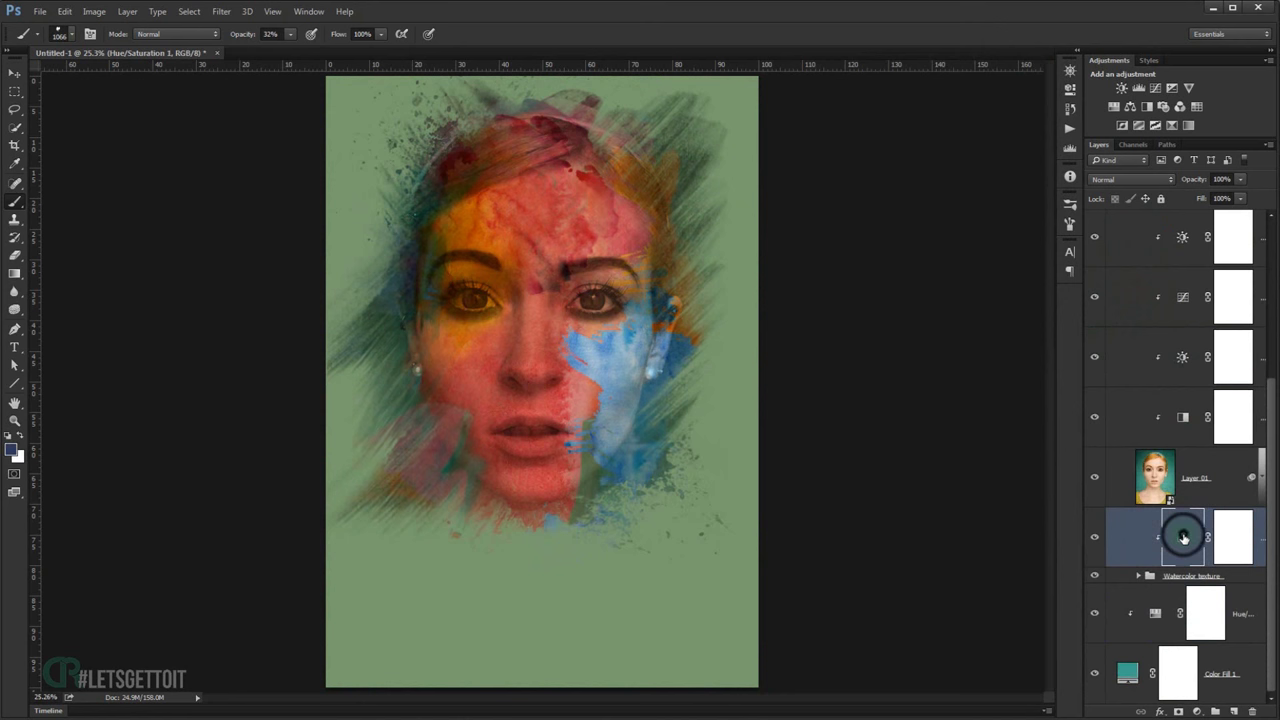
pyautogui.moveTo(951, 156); pyautogui.dragTo(953, 182)
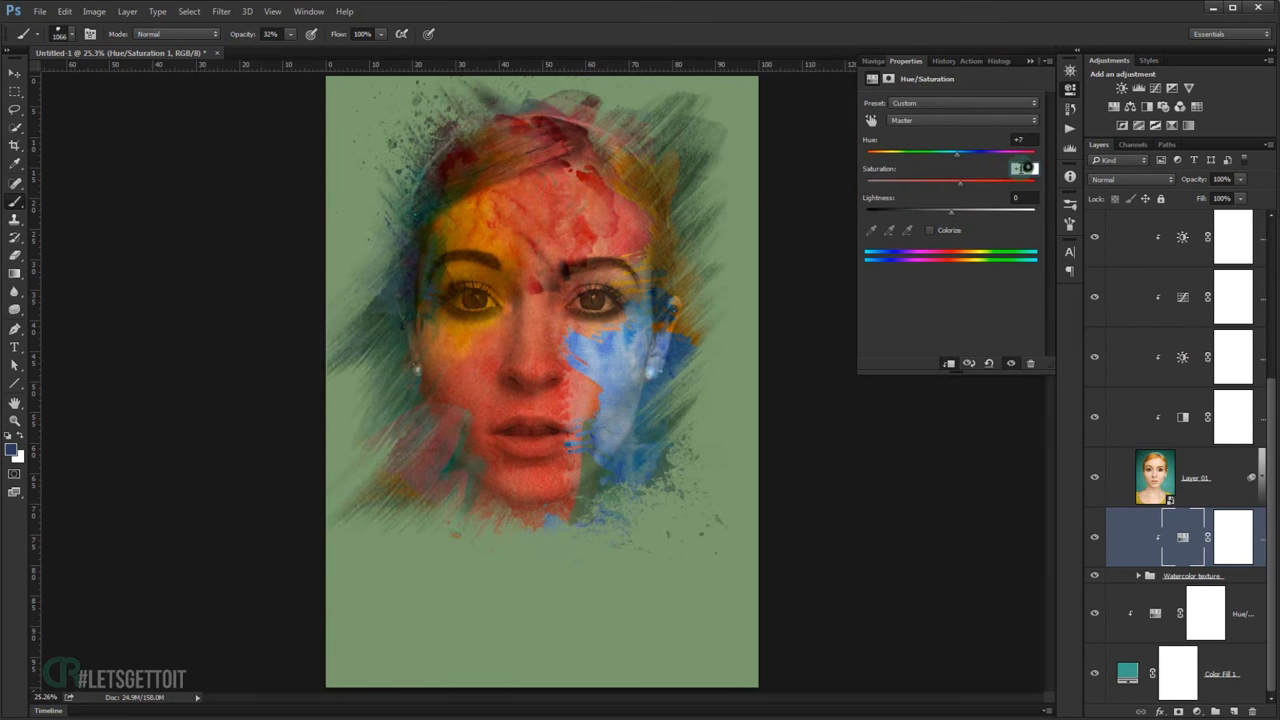
pyautogui.click(1020, 168)
pyautogui.click(1030, 62)
pyautogui.click(1095, 538)
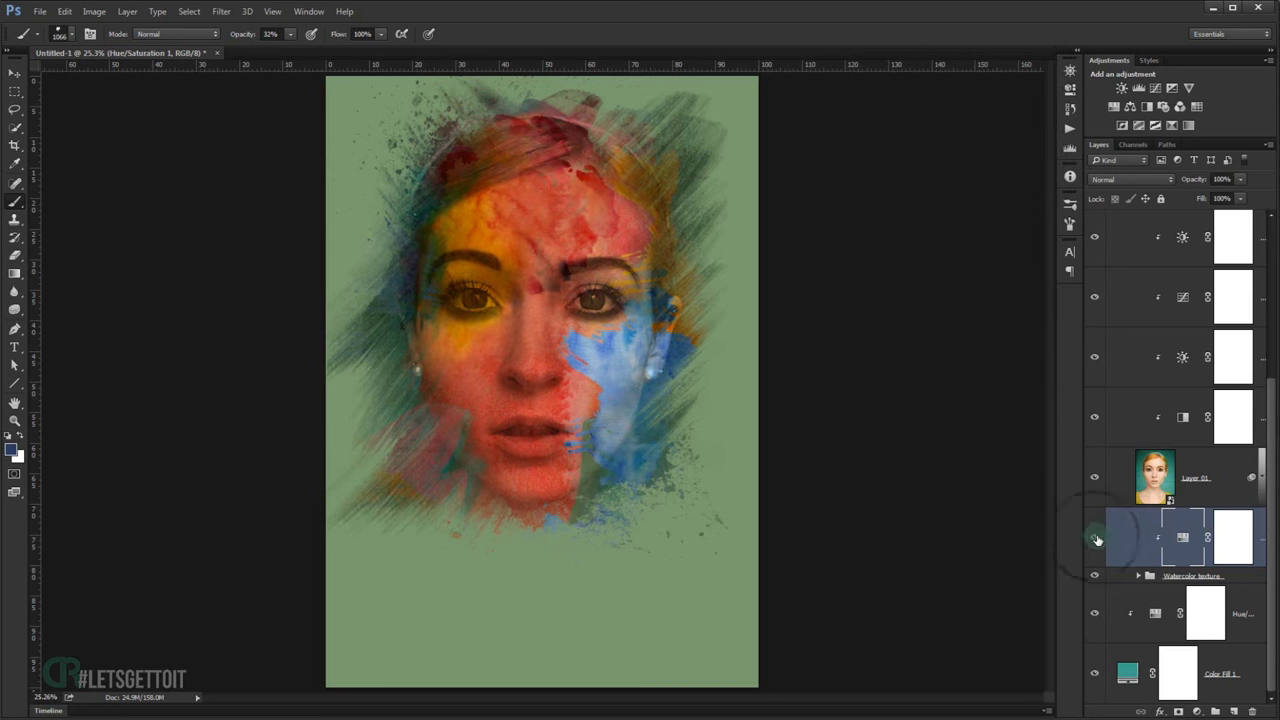
pyautogui.scroll(4, 1097, 540)
pyautogui.click(1112, 300)
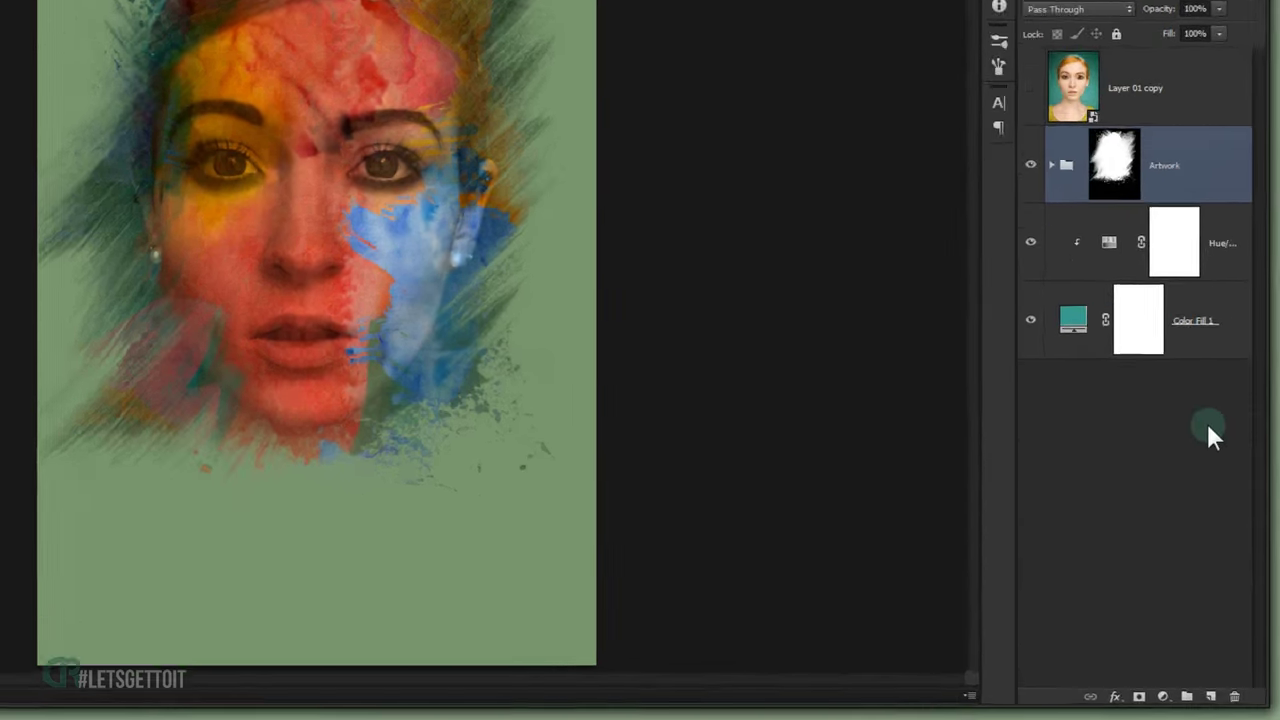
# Add a Vibrance adjustment layer above the Artwork group and clip it to the group
pyautogui.click(1162, 696)
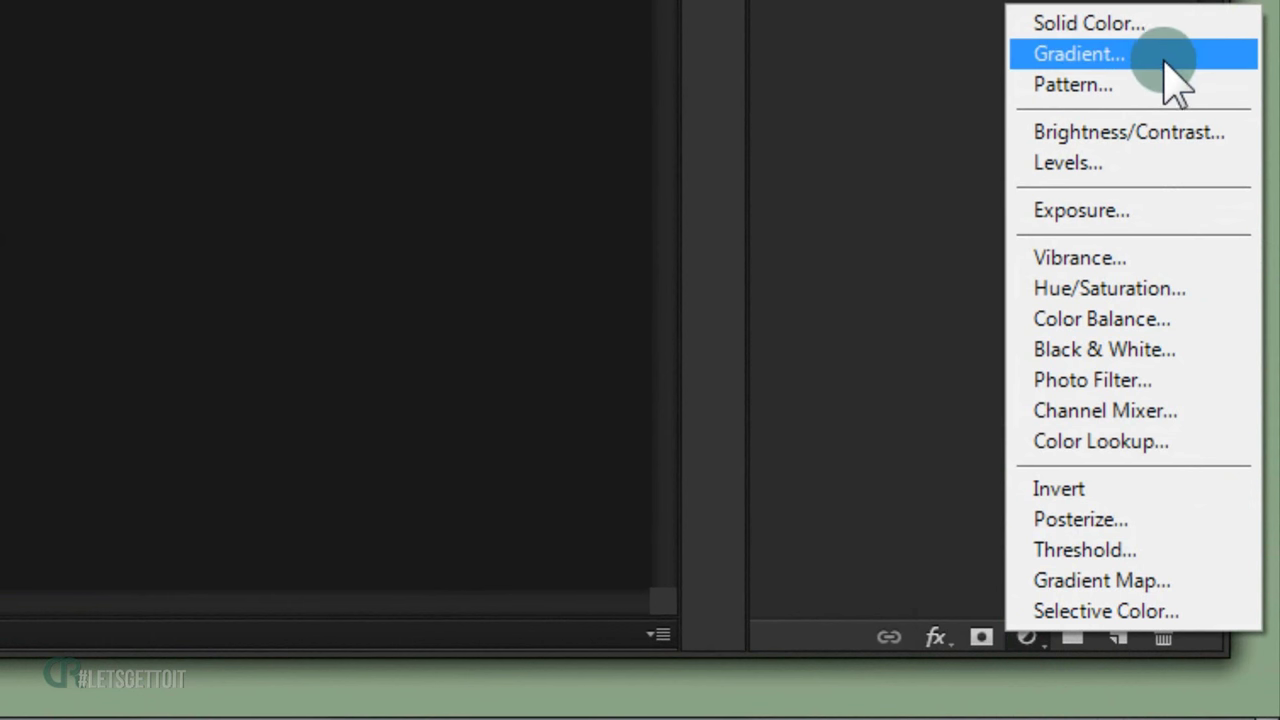
pyautogui.click(1120, 262)
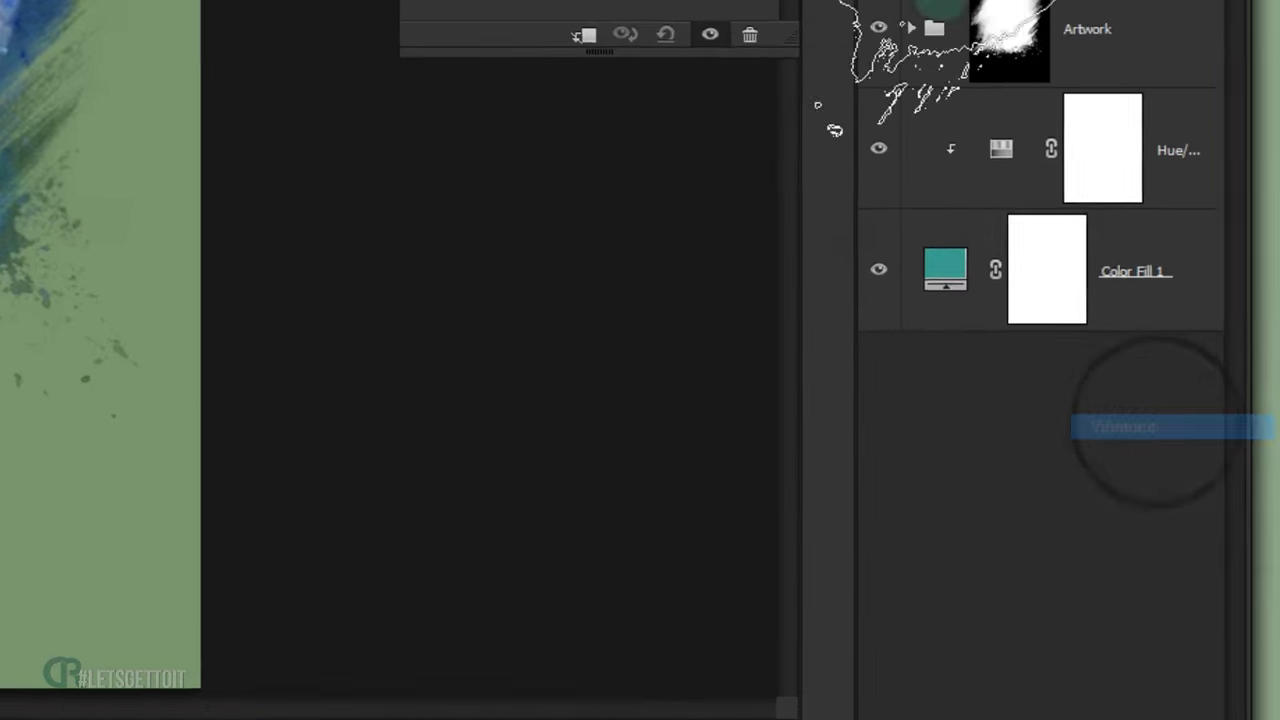
pyautogui.click(836, 418)
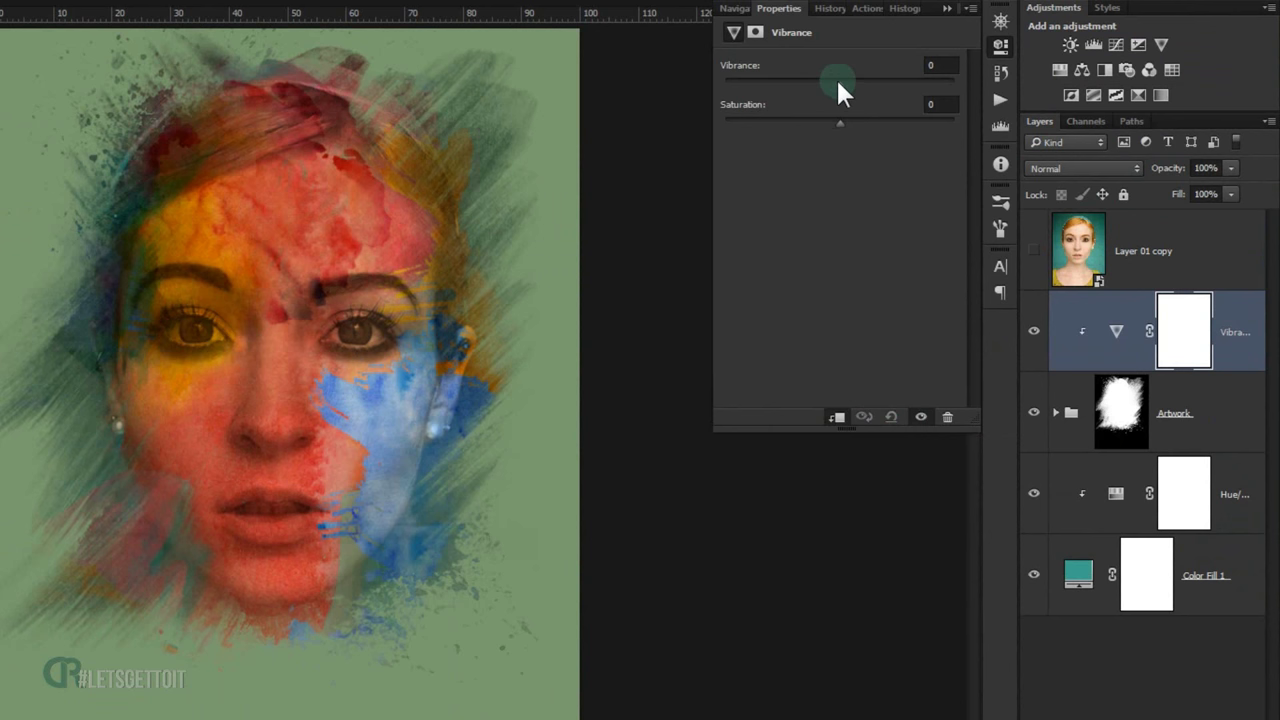
# Set the vibrance to +70, raise the saturation slightly, and compare the artwork with and without the adjustment
pyautogui.moveTo(840, 82); pyautogui.dragTo(915, 84)
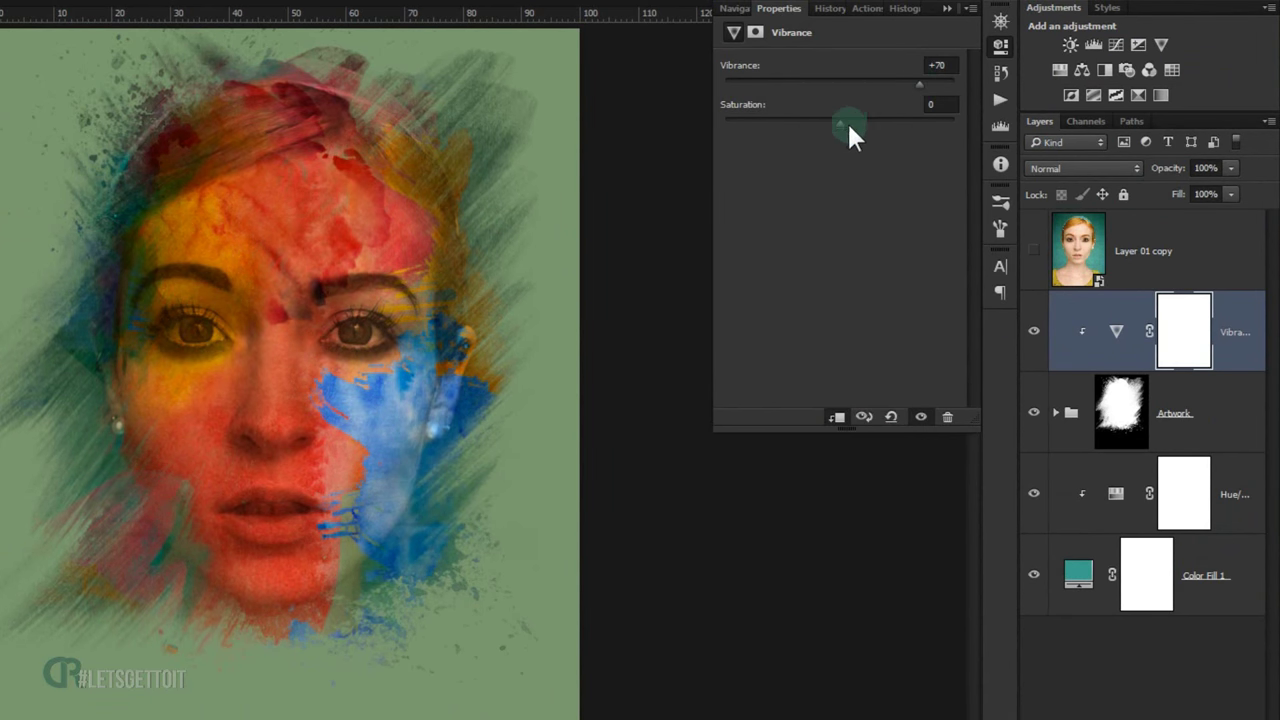
pyautogui.moveTo(836, 124); pyautogui.dragTo(848, 124)
pyautogui.click(947, 9)
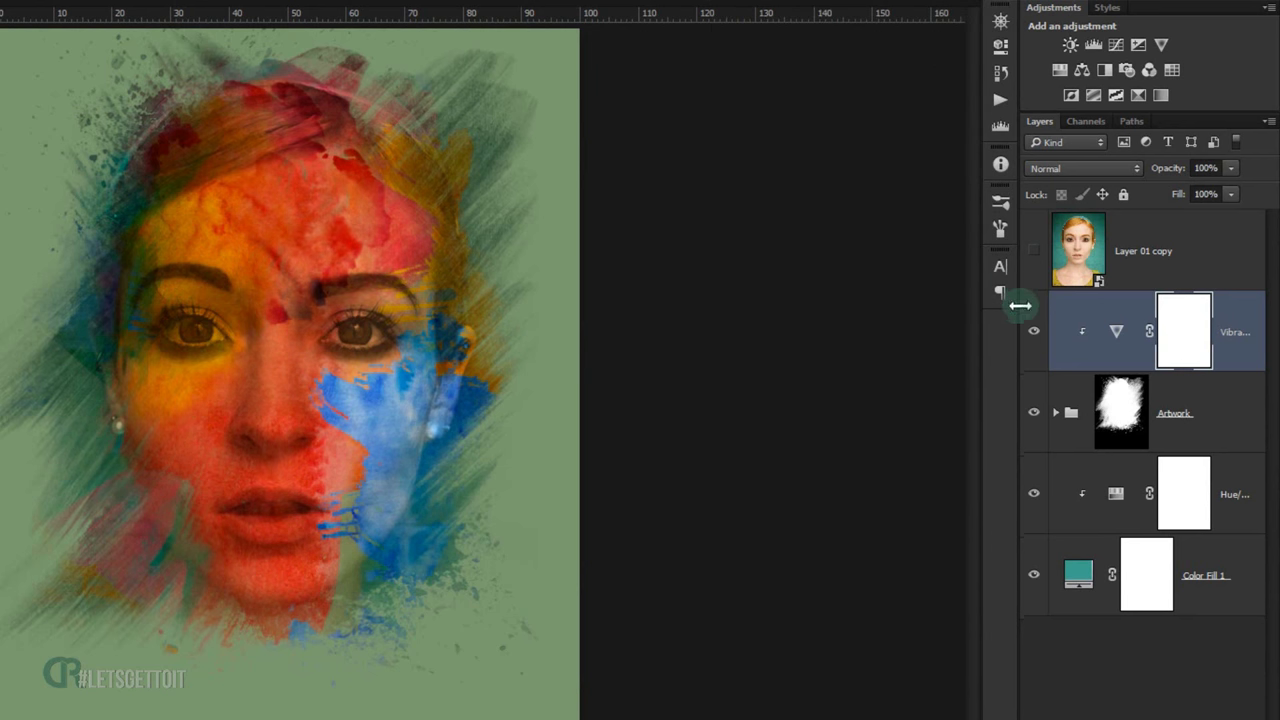
pyautogui.click(1034, 333)
pyautogui.click(1034, 331)
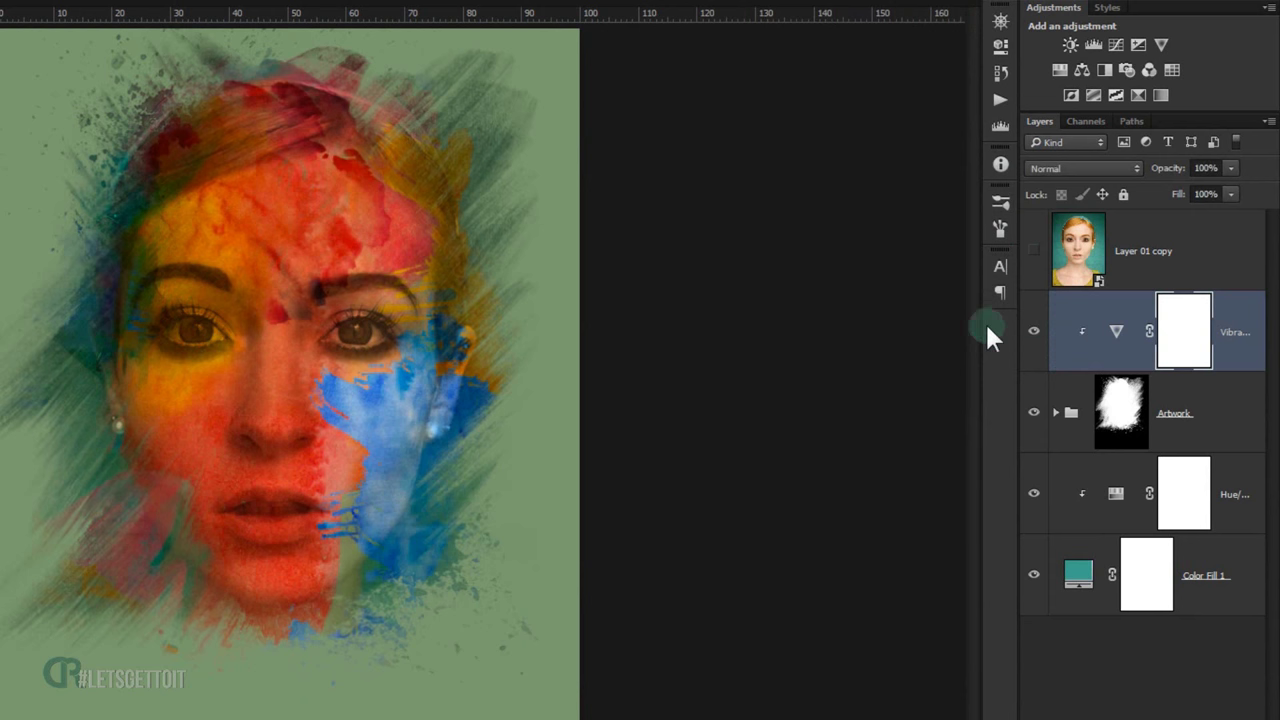
pyautogui.click(372, 520)
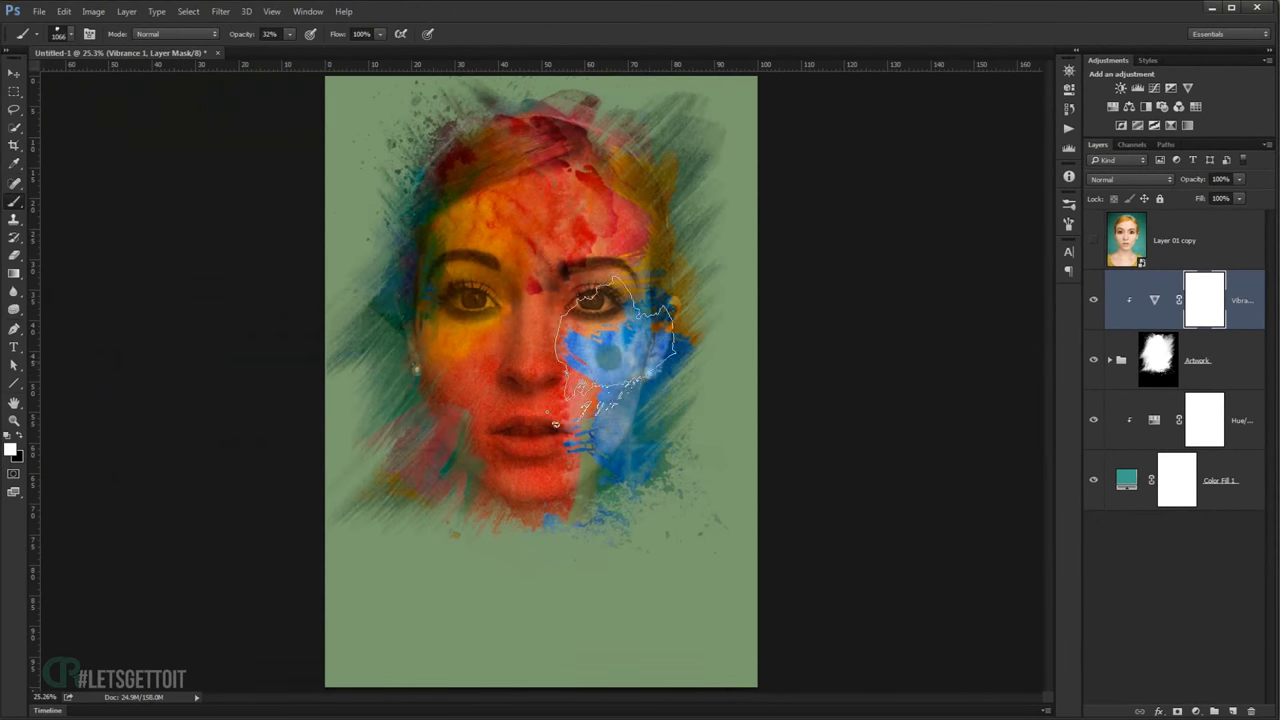
# Show the Layer 01 copy layer and reduce its fill to 0%
pyautogui.click(1123, 243)
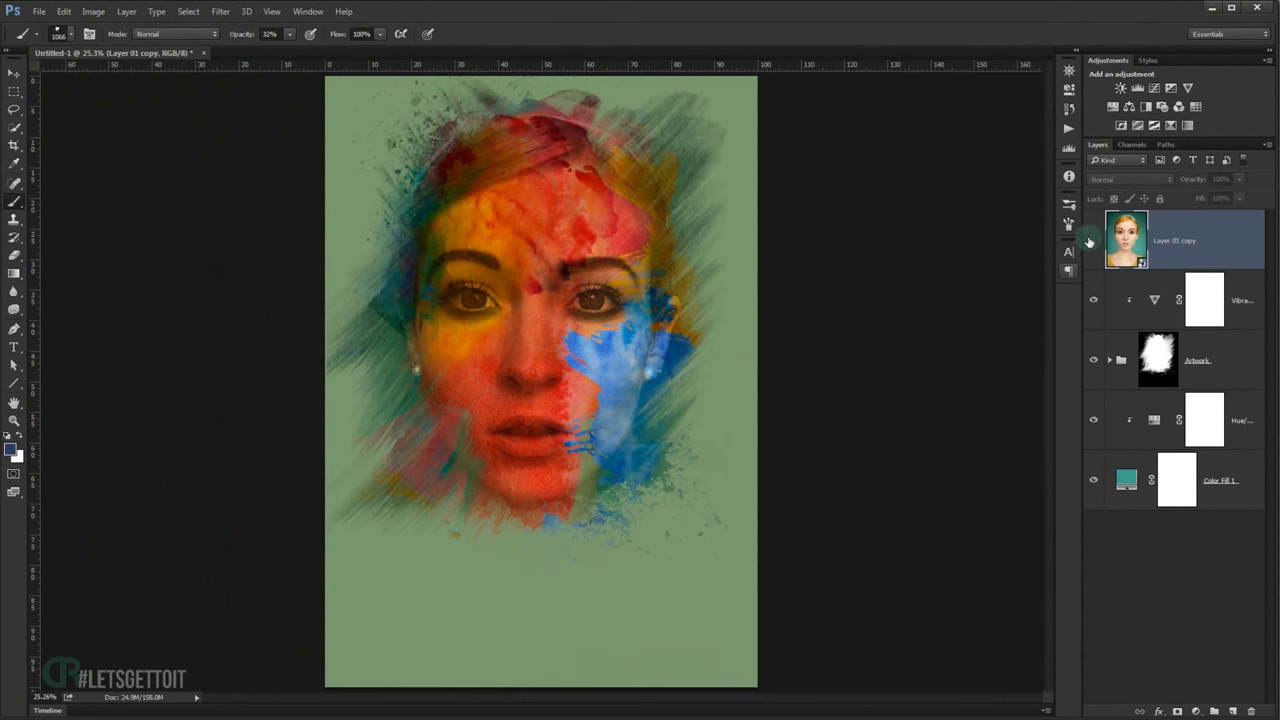
pyautogui.click(1094, 241)
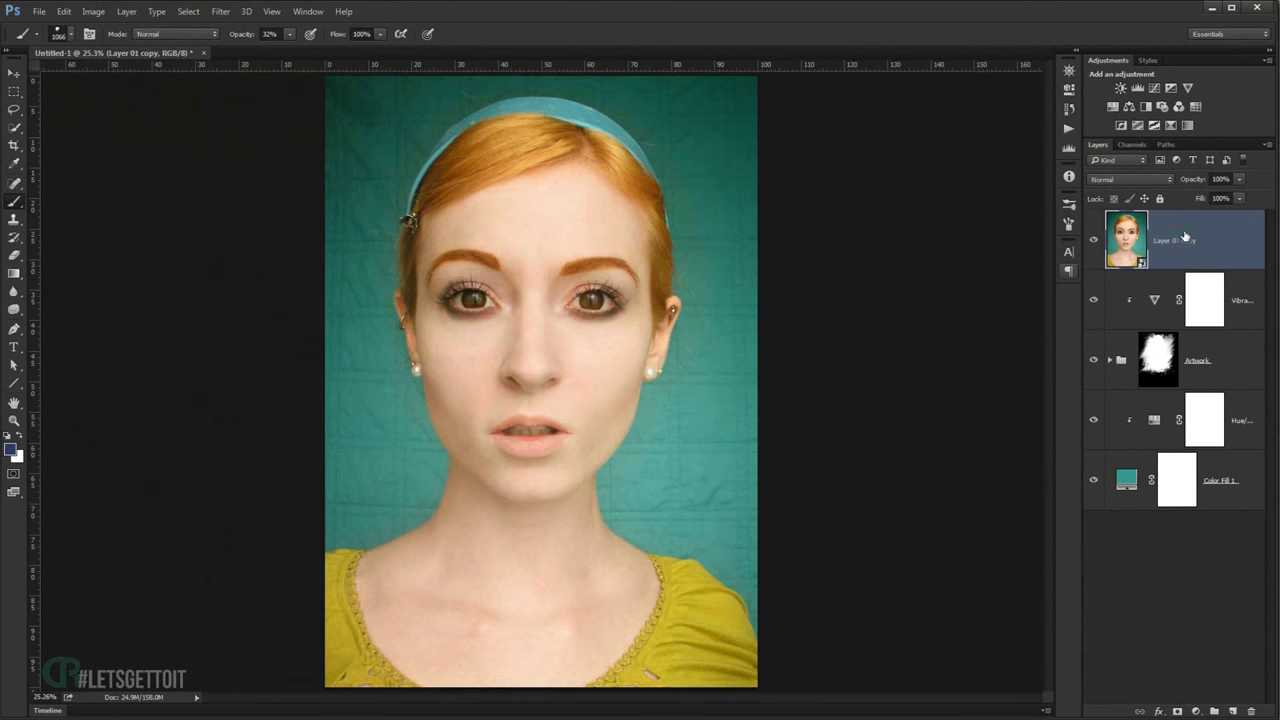
pyautogui.click(1242, 199)
pyautogui.moveTo(1240, 212); pyautogui.dragTo(1160, 212)
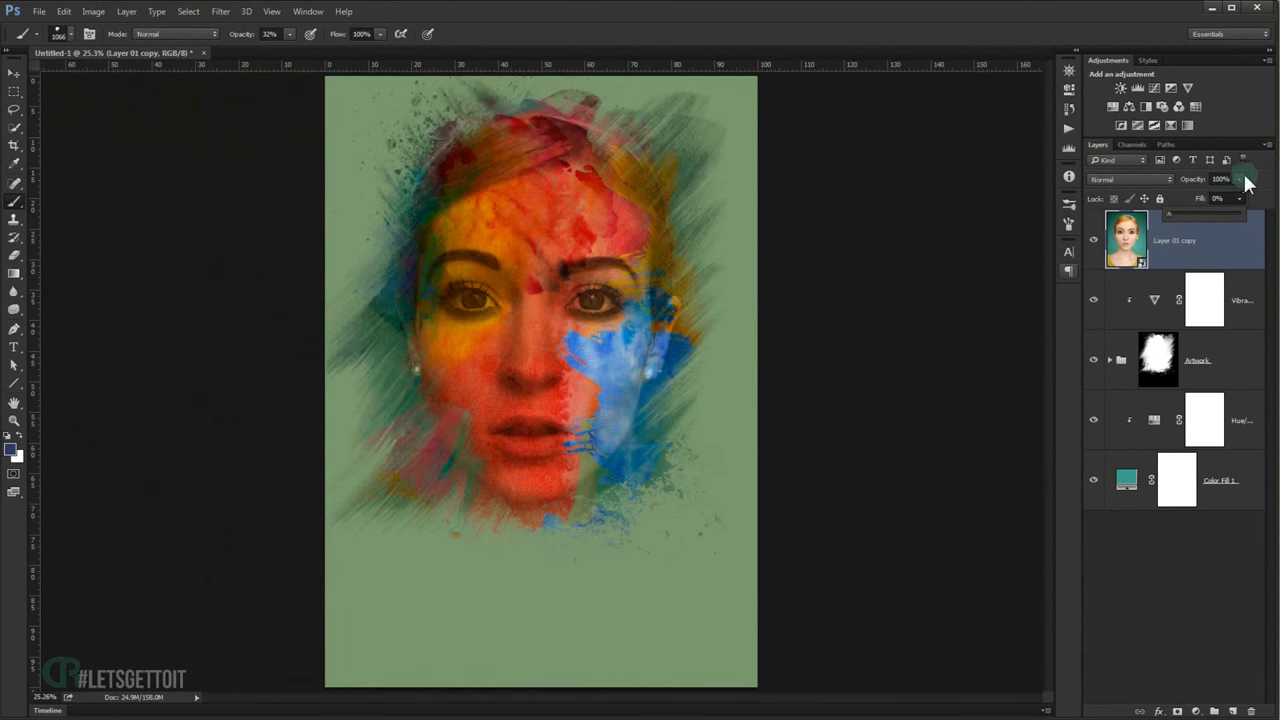
# Open the contents of the Layer 01 copy smart object and place the woman-945442 photo, scaled and positioned to cover the canvas
pyautogui.doubleClick(1130, 241)
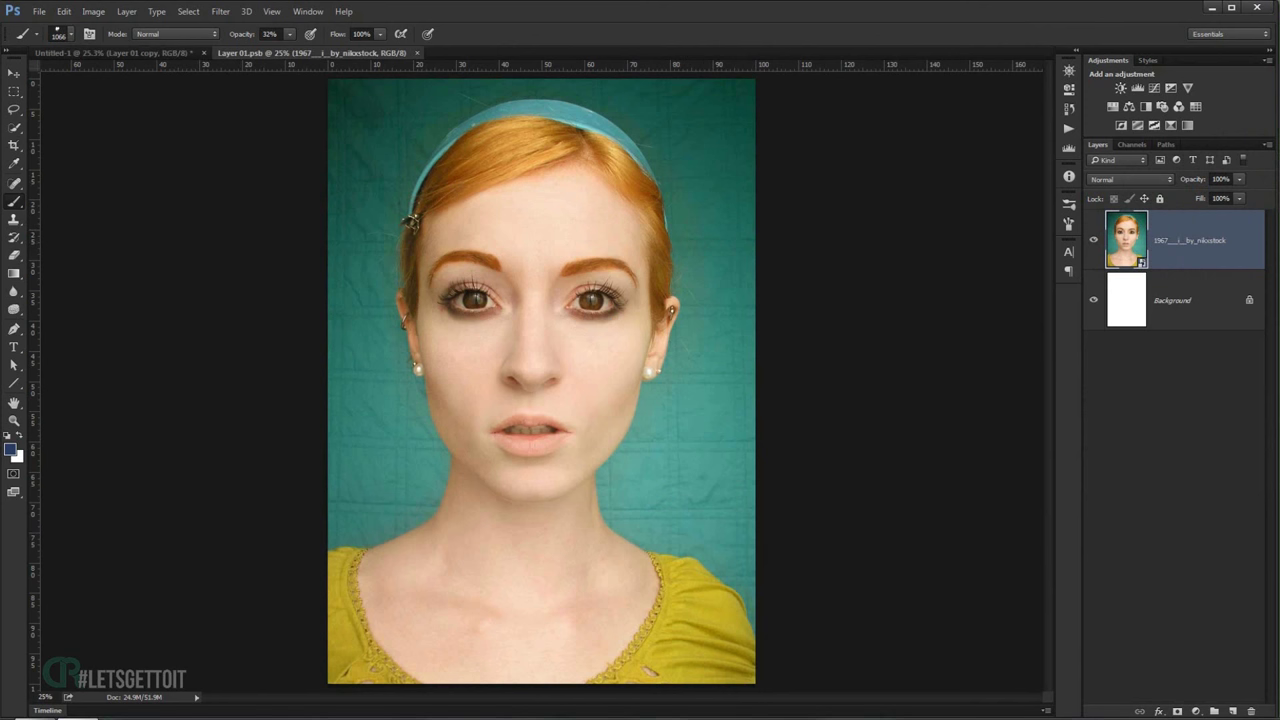
pyautogui.hotkey('alt', 'Tab')
pyautogui.moveTo(1052, 184); pyautogui.dragTo(533, 647)
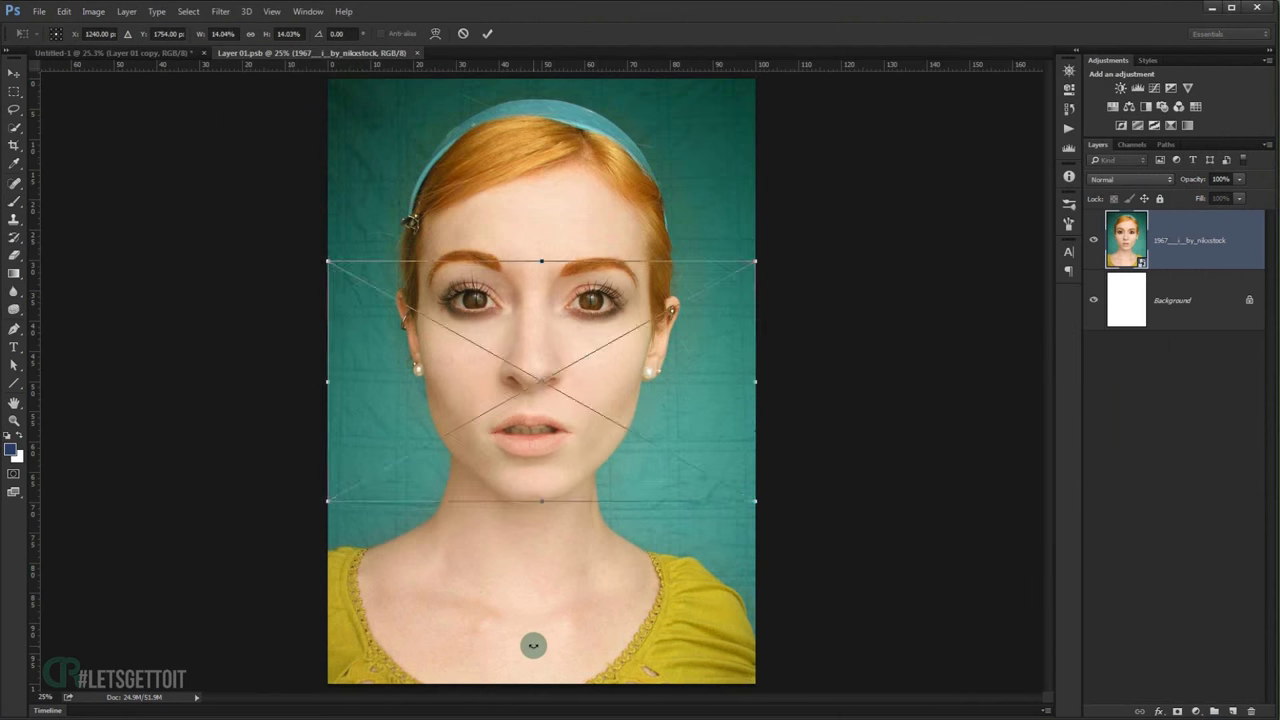
pyautogui.hotkey('ctrl', '-')
pyautogui.moveTo(687, 463); pyautogui.dragTo(1011, 645)
pyautogui.moveTo(672, 350)
pyautogui.mouseDown()
pyautogui.moveTo(684, 362)
pyautogui.moveTo(668, 364)
pyautogui.mouseUp()
pyautogui.press('Return')
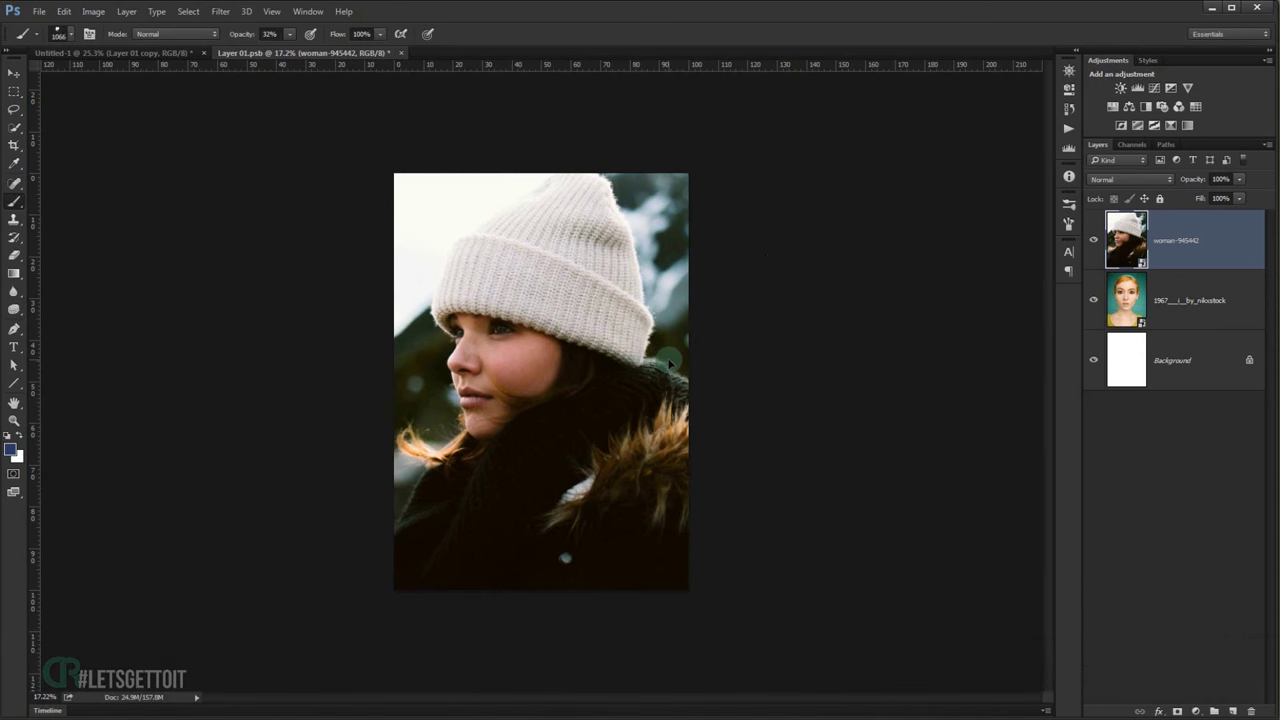
# Save and close the smart object's contents to update the main composition, and examine the watercolor effect on the new portrait
pyautogui.hotkey('ctrl', 's')
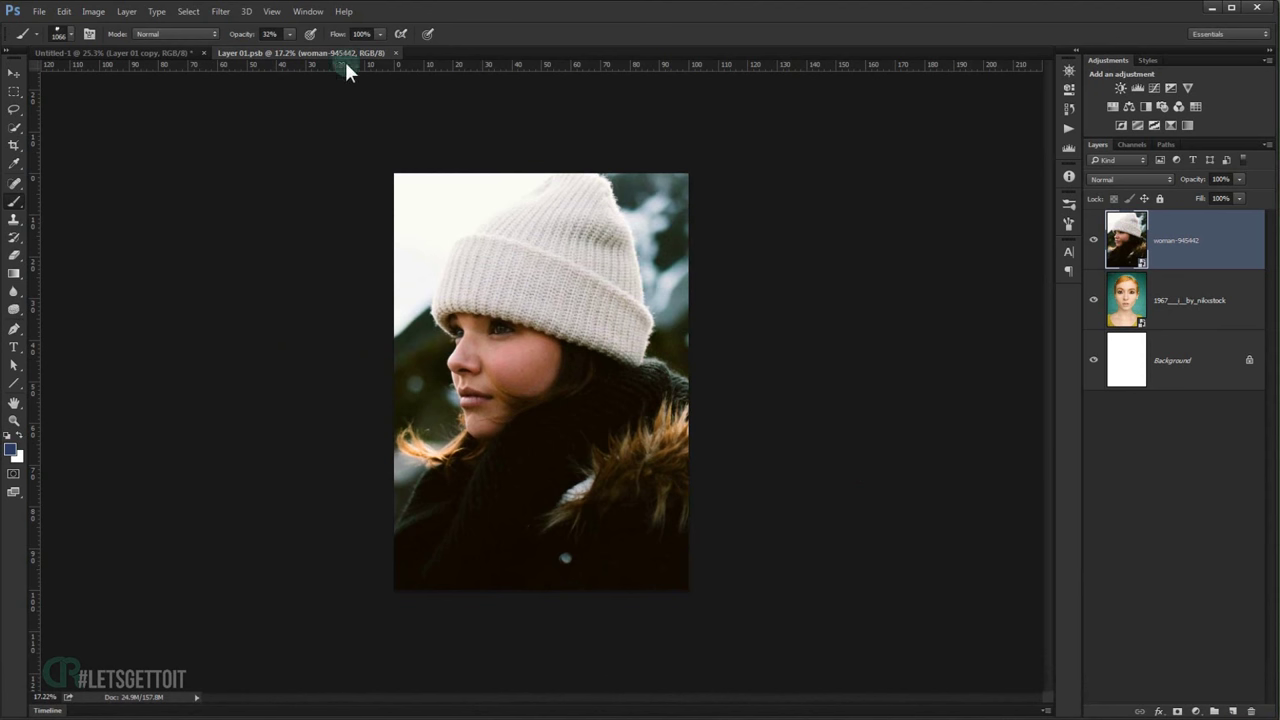
pyautogui.click(396, 53)
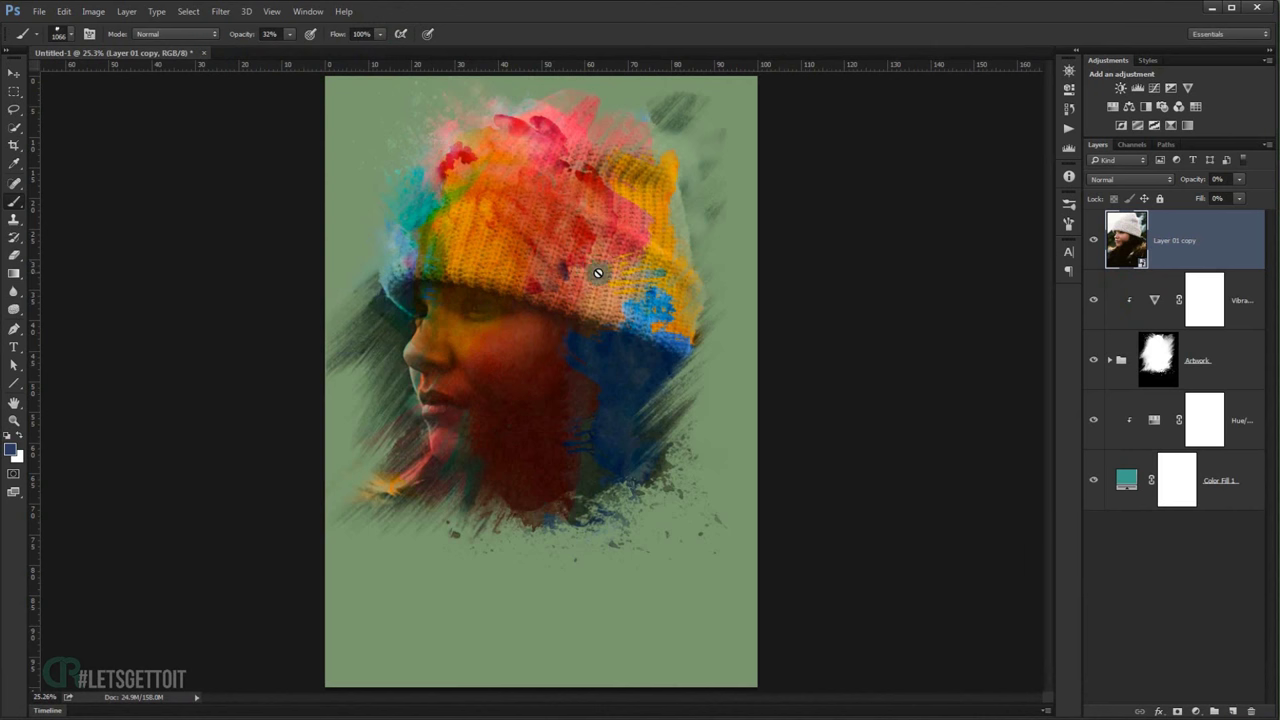
pyautogui.scroll(2, 463, 201)
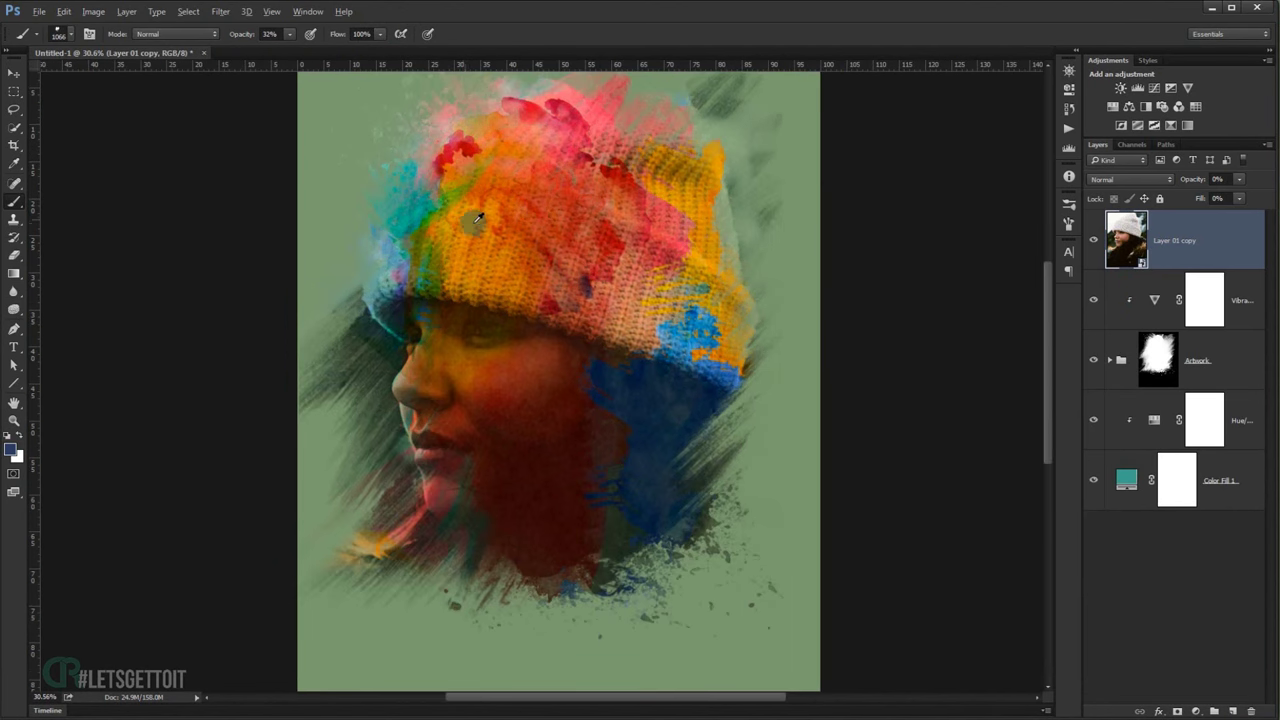
pyautogui.scroll(-2, 483, 219)
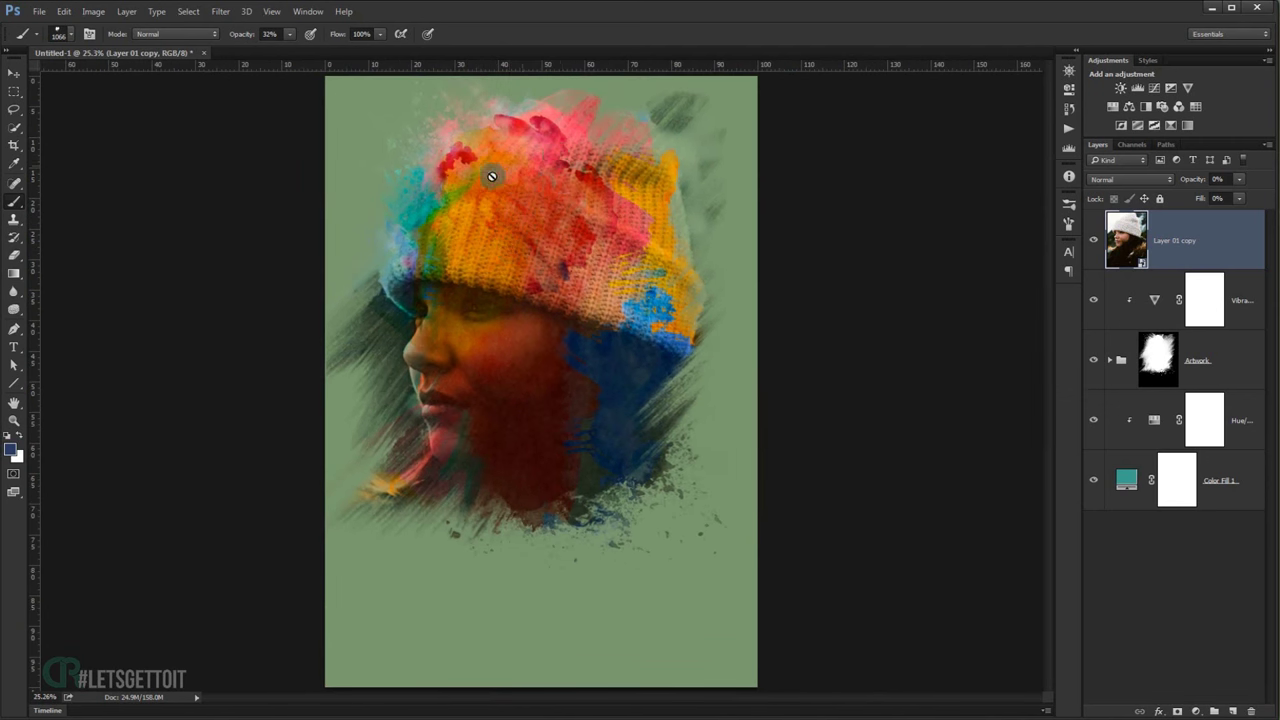
pyautogui.scroll(6, 490, 176)
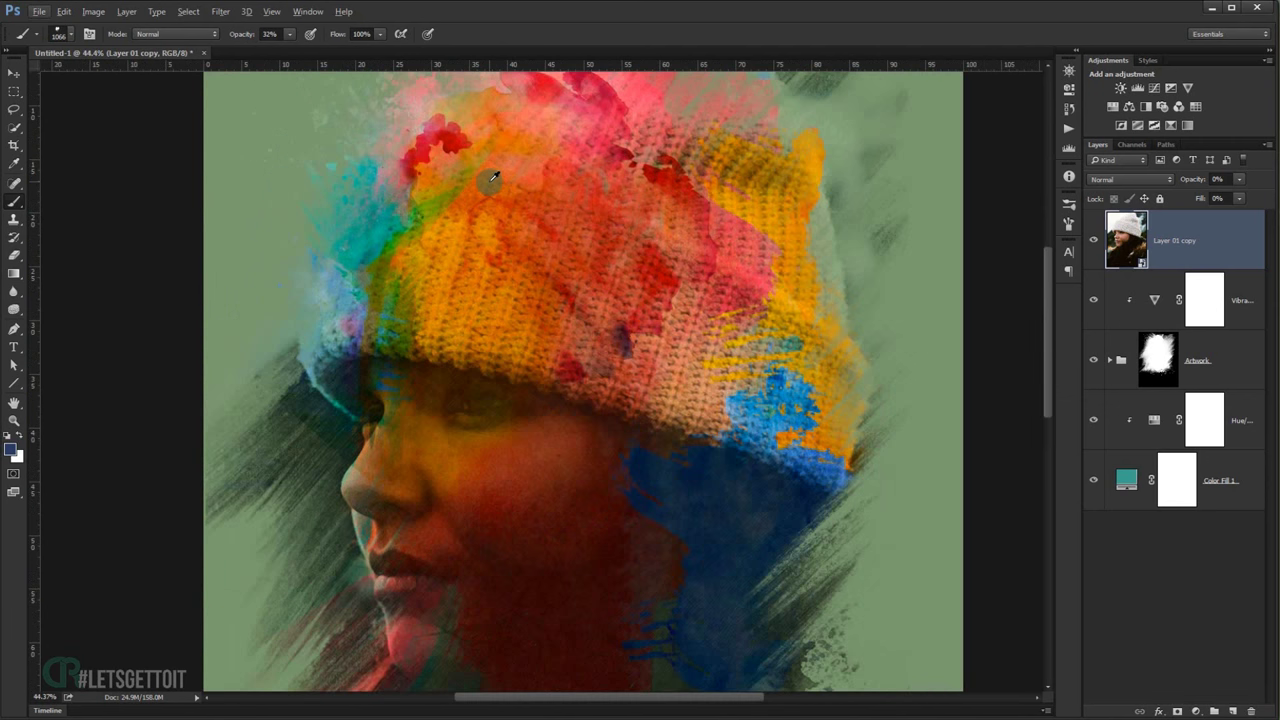
pyautogui.press('v')
pyautogui.scroll(-5, 543, 253)
pyautogui.press('Tab')
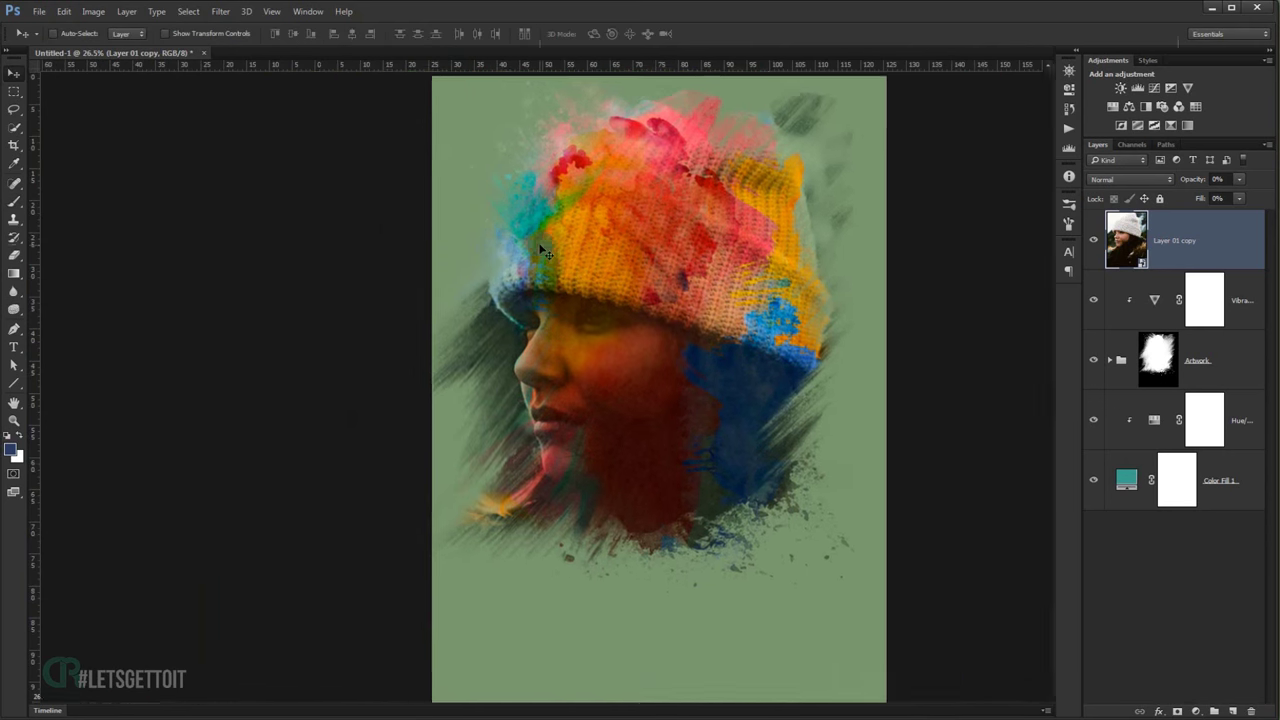